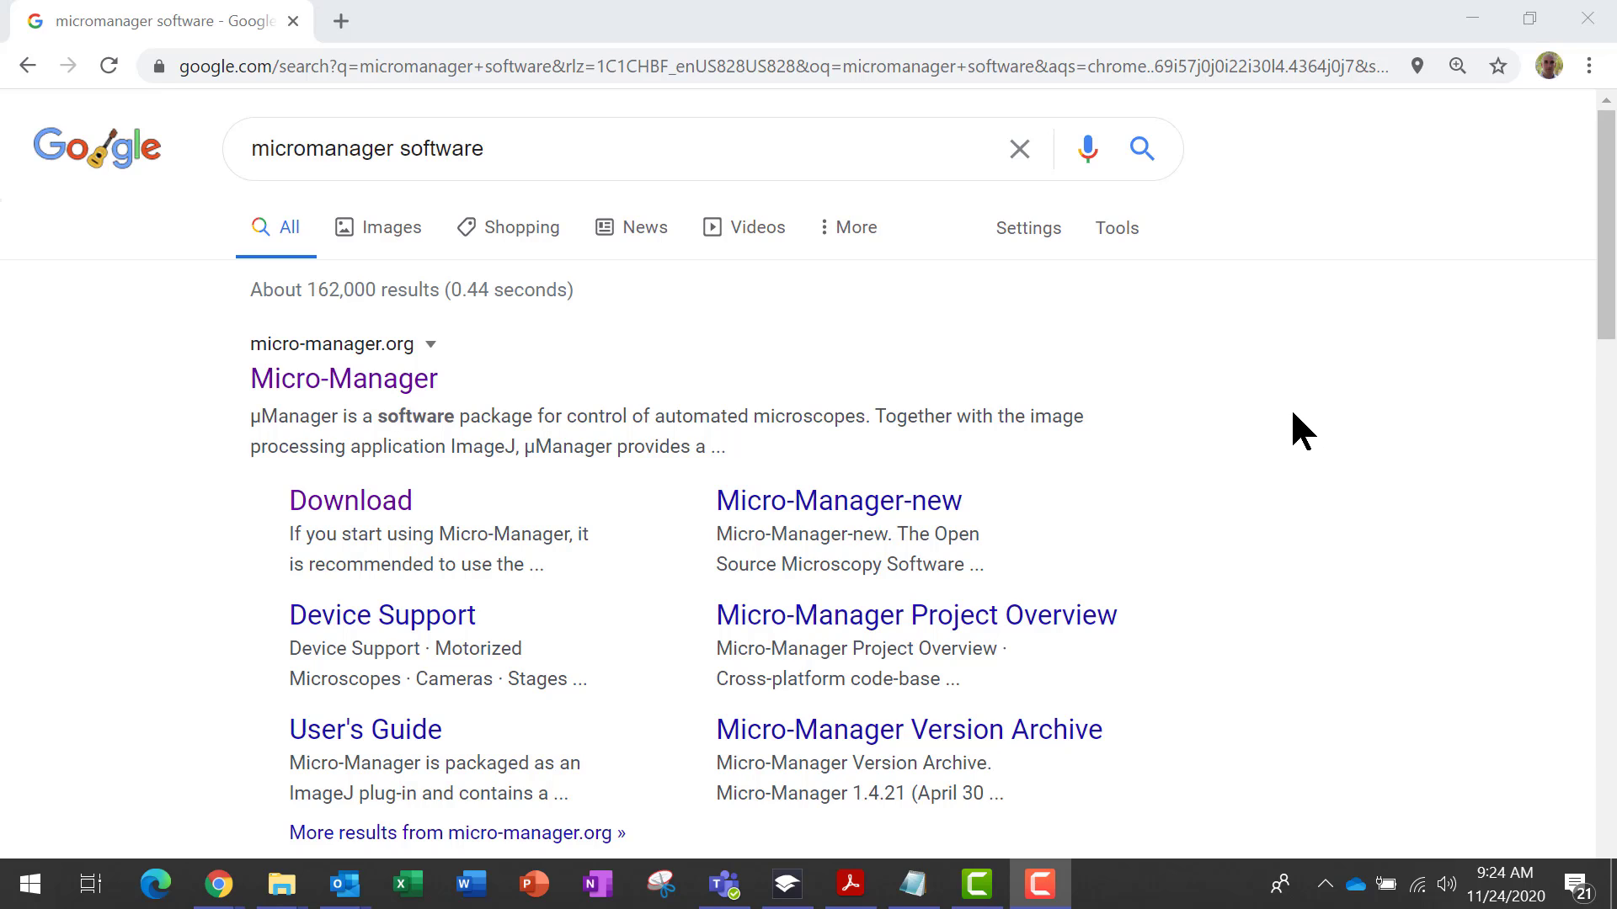
Download the Windows 64-bit installer of Micro-Manager 1.4.22 from the Micro-Manager website
{"action": "left_click", "coordinate": [410, 505]}
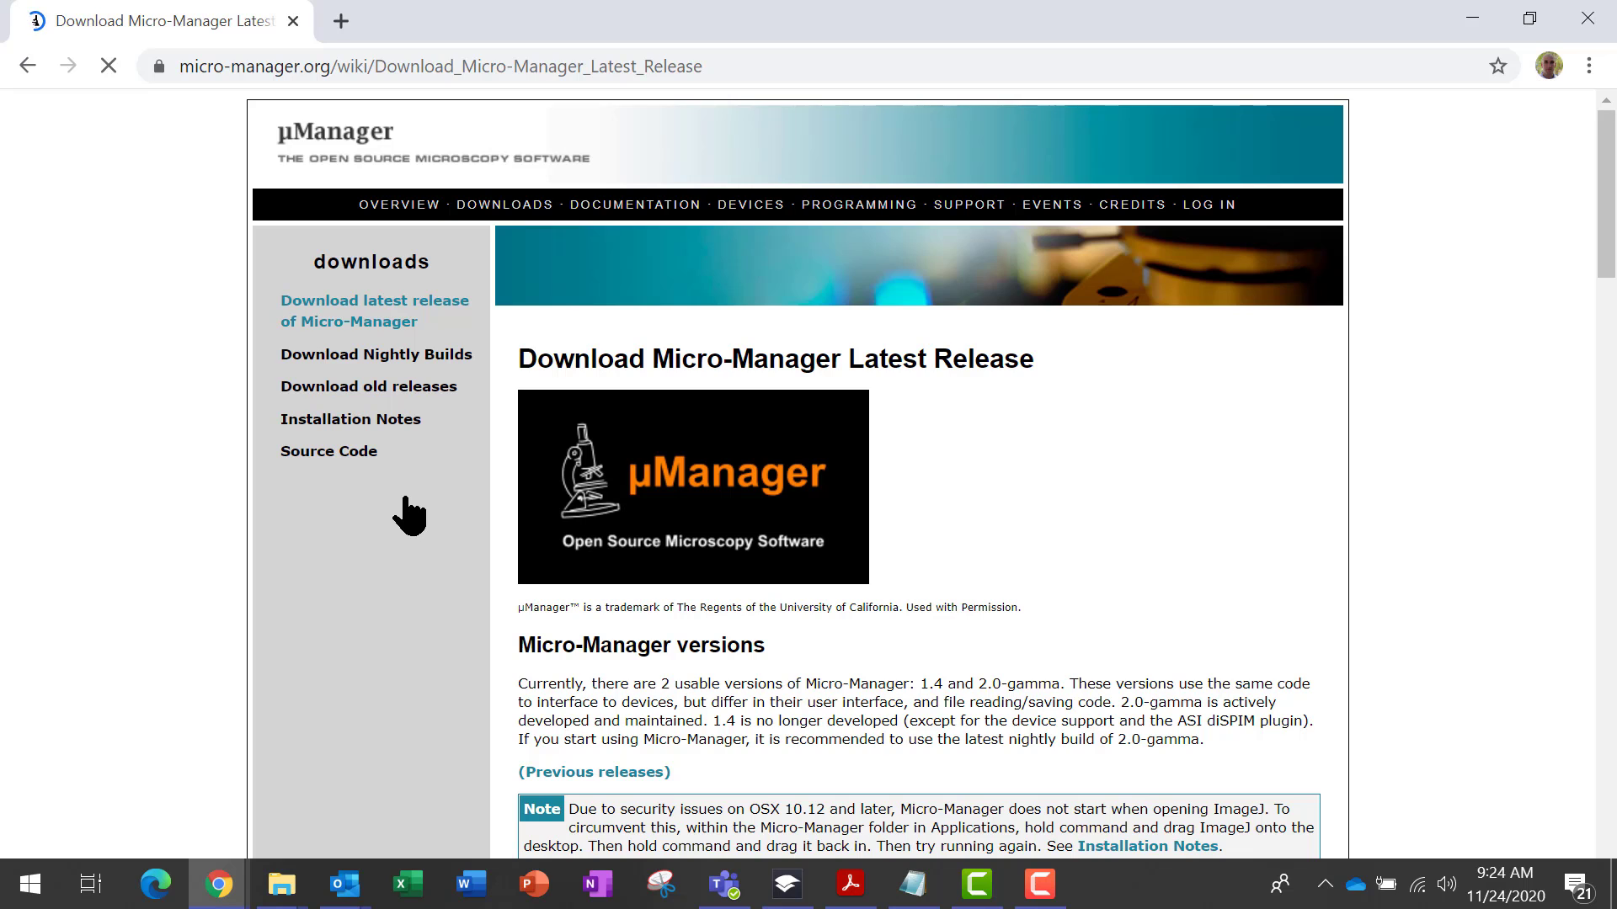
{"action": "scroll", "coordinate": [1609, 249], "scroll_direction": "down", "scroll_amount": 1}
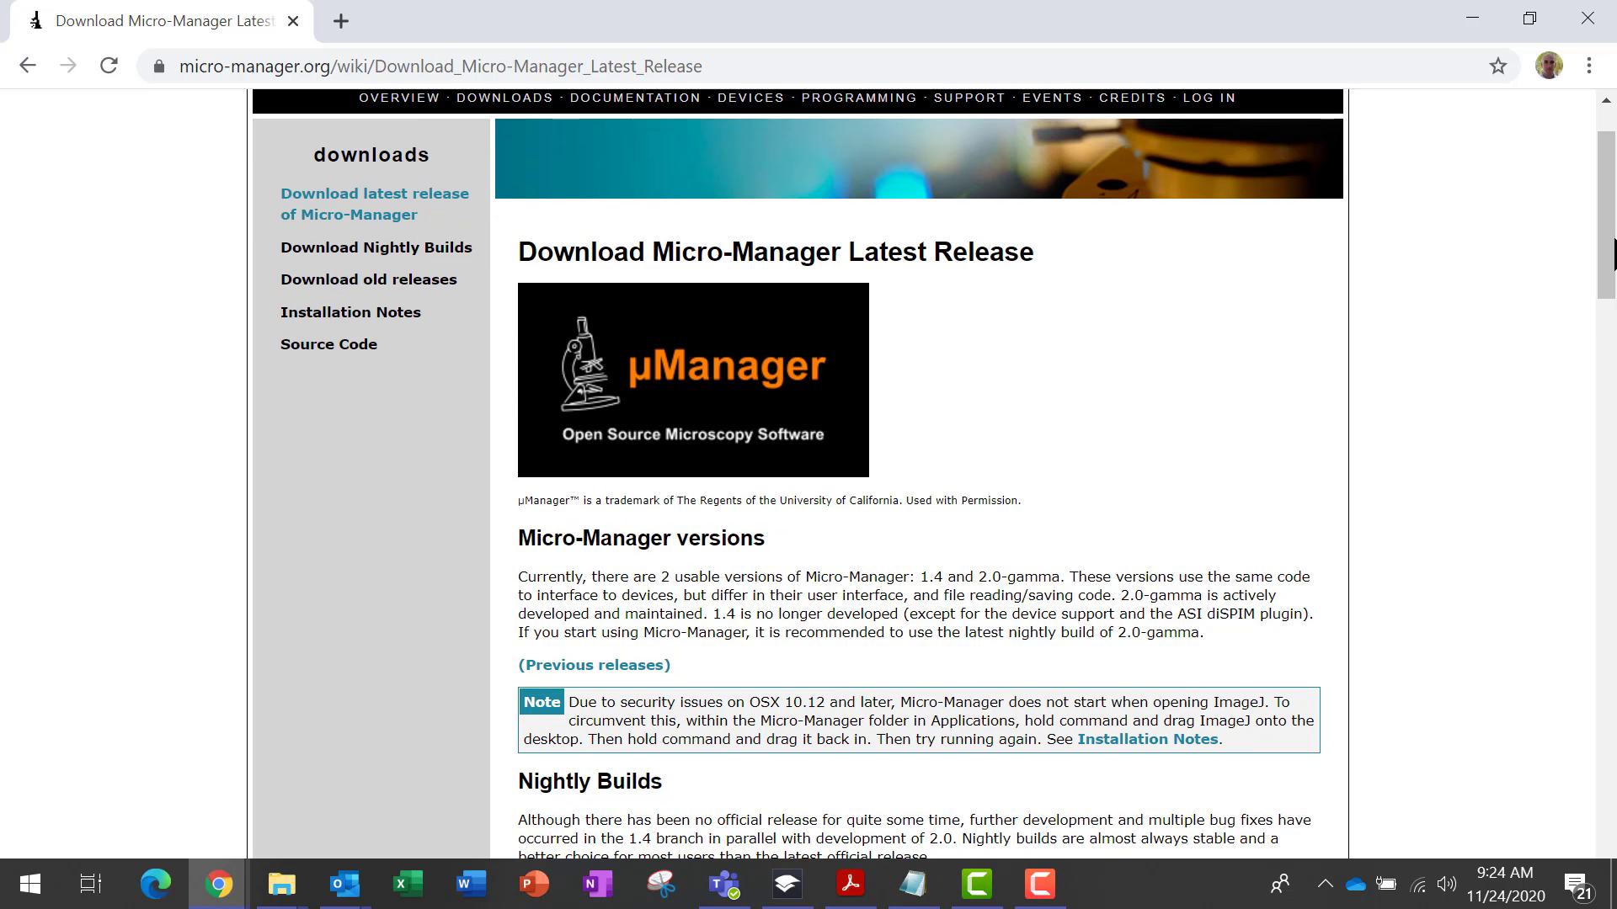
{"action": "scroll", "coordinate": [1607, 253], "scroll_direction": "down", "scroll_amount": 1}
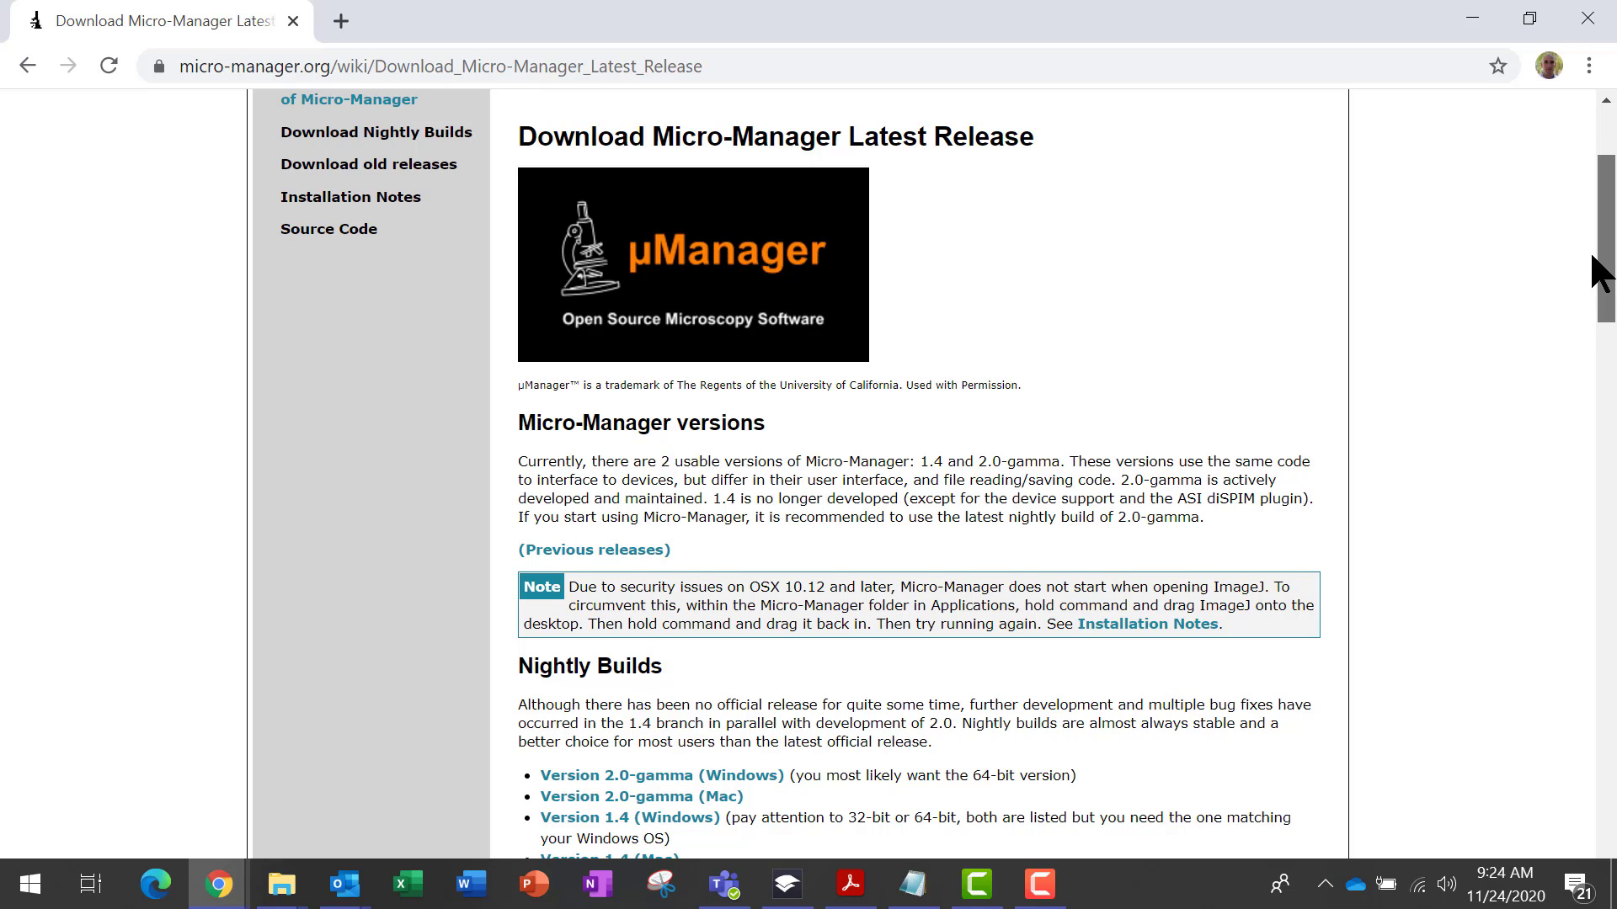
{"action": "scroll", "coordinate": [1587, 265], "scroll_direction": "down", "scroll_amount": 1}
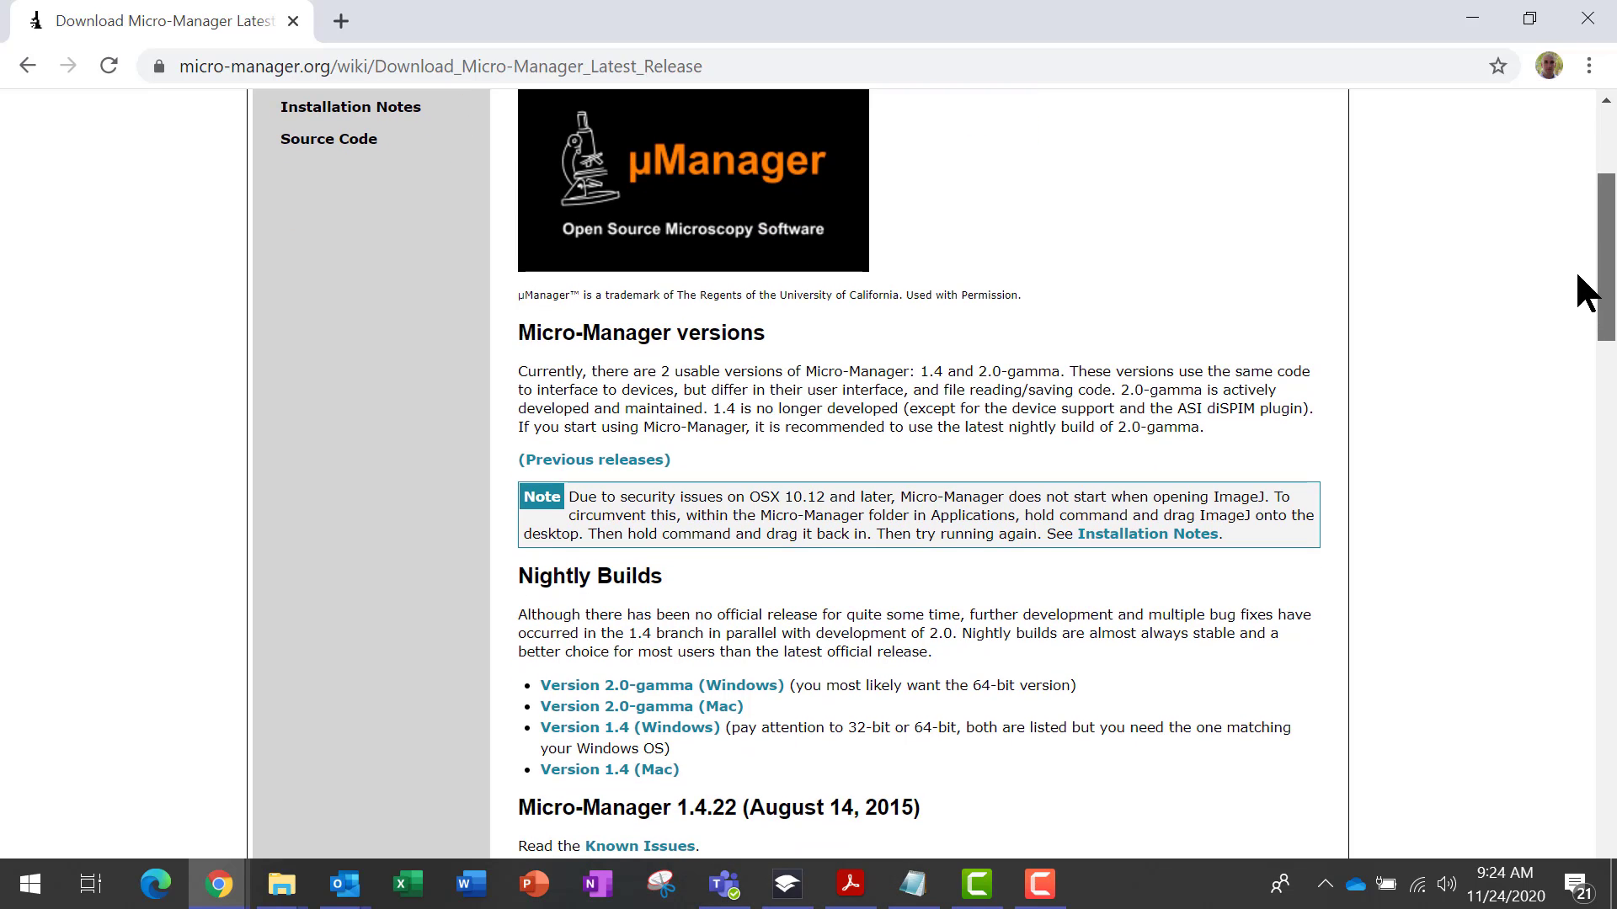
{"action": "scroll", "coordinate": [1575, 278], "scroll_direction": "down", "scroll_amount": 2}
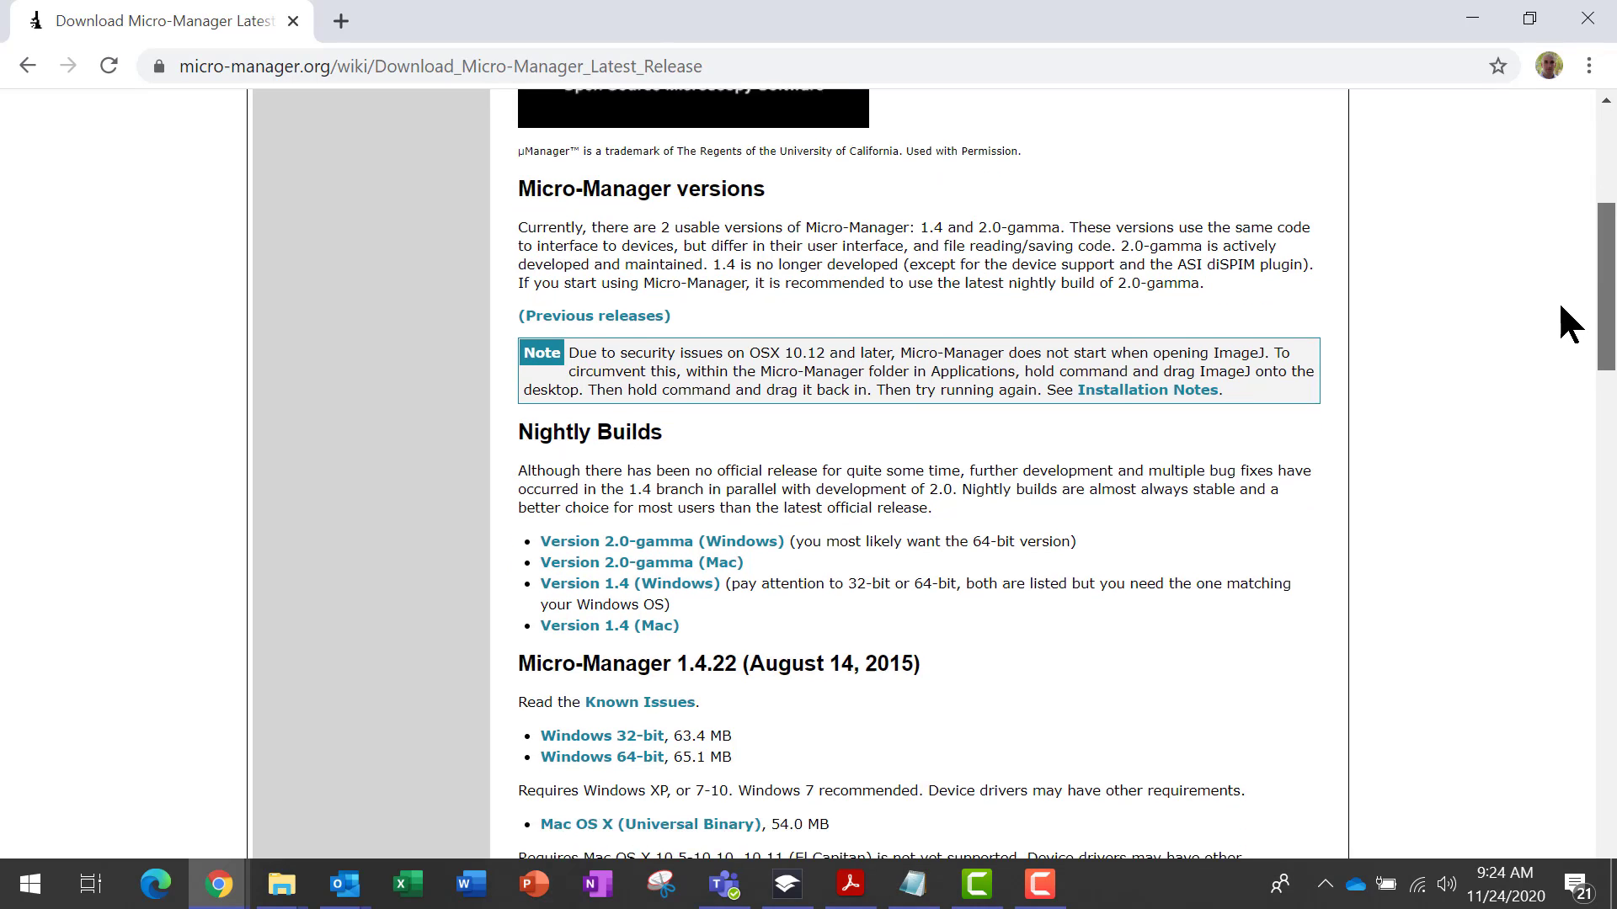
{"action": "scroll", "coordinate": [1558, 306], "scroll_direction": "down", "scroll_amount": 1}
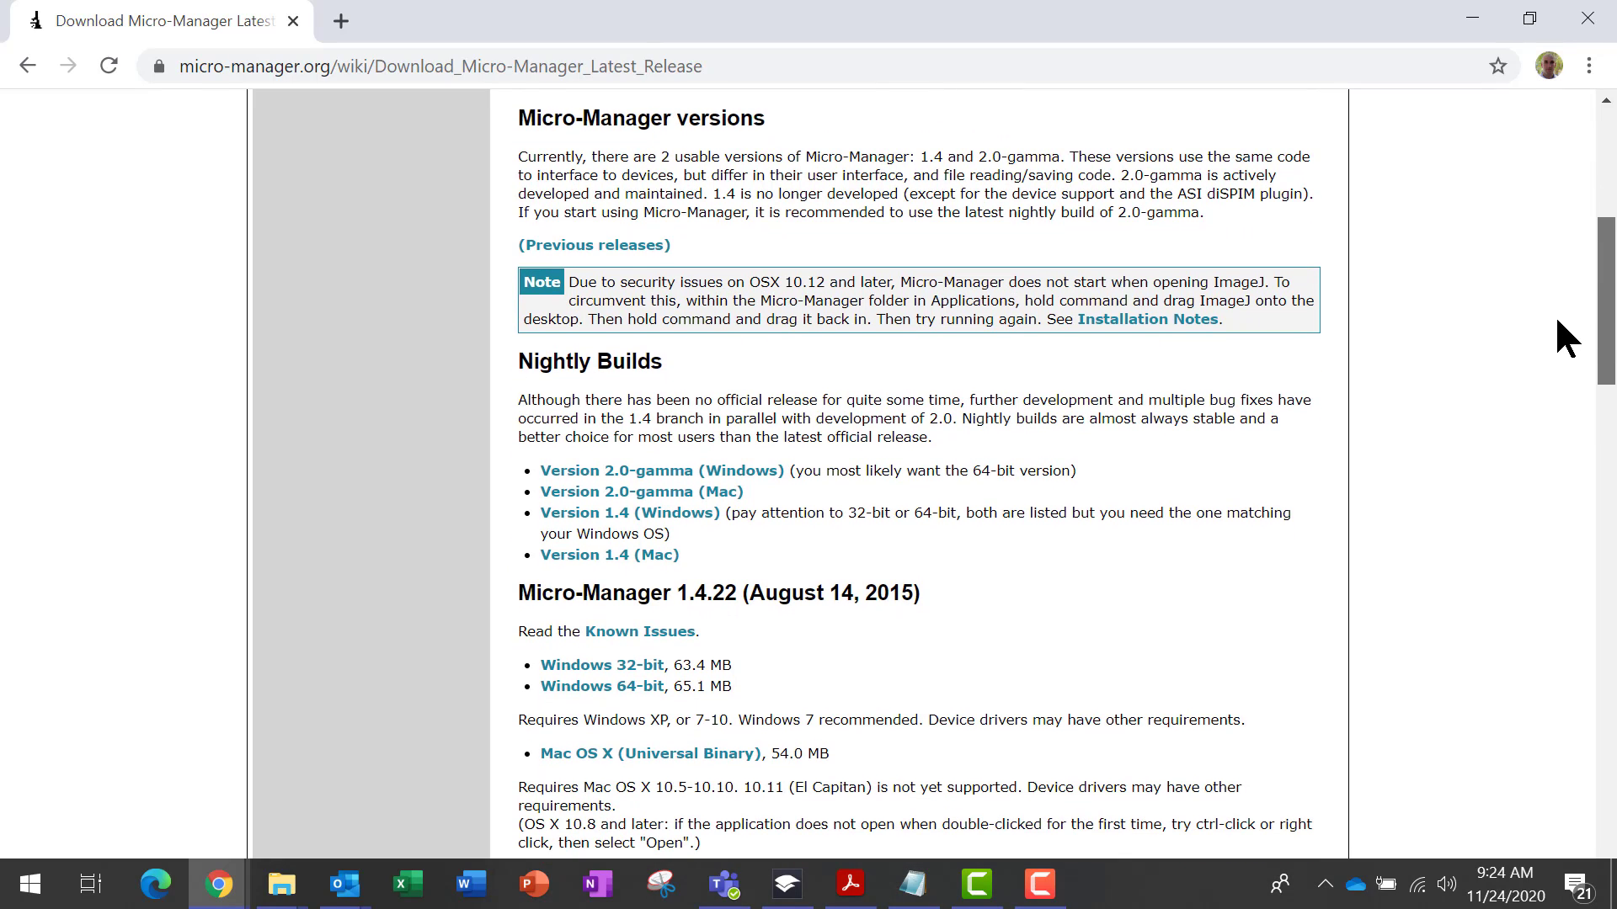
{"action": "scroll", "coordinate": [1557, 316], "scroll_direction": "down", "scroll_amount": 1}
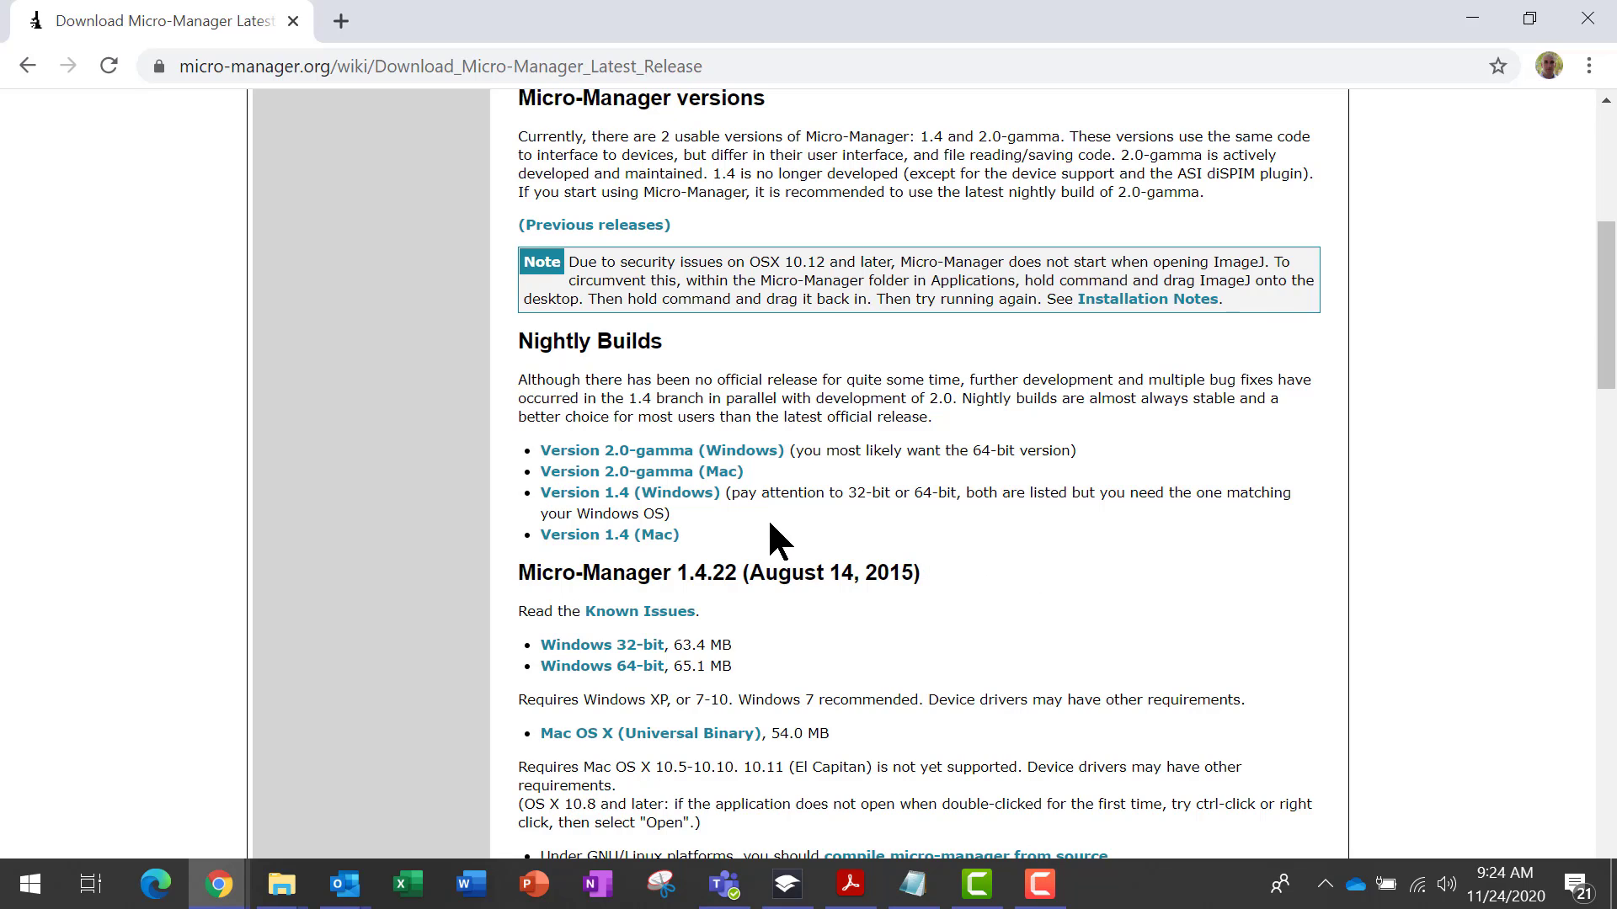
{"action": "left_click", "coordinate": [633, 667]}
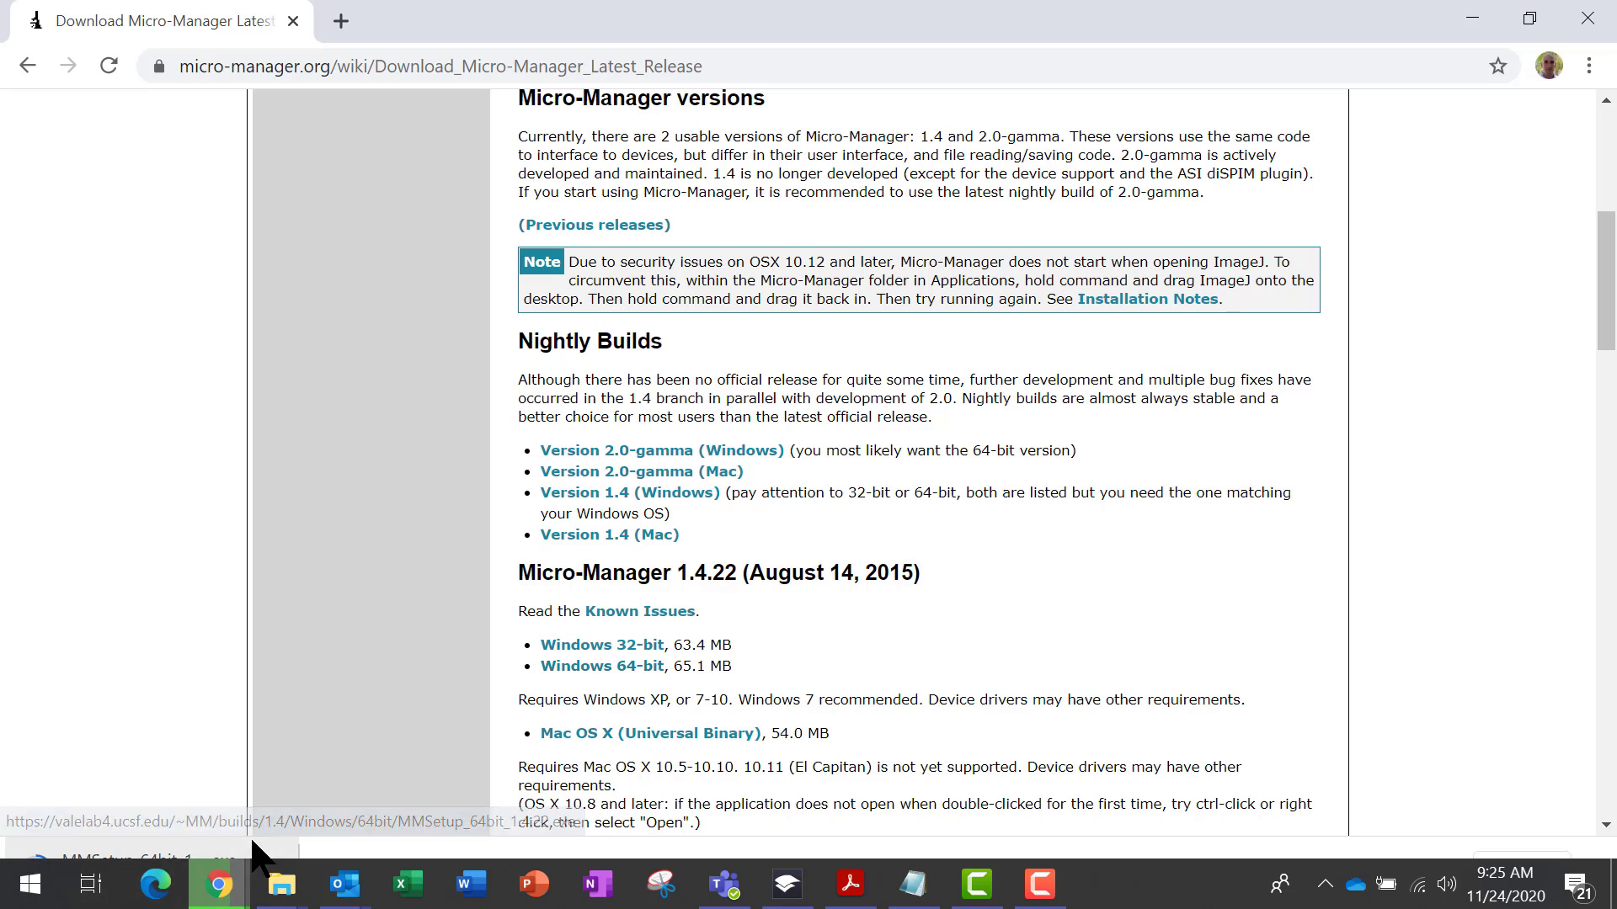
Open the Downloads folder and launch the downloaded Micro-Manager installer
{"action": "mouse_move", "coordinate": [282, 880]}
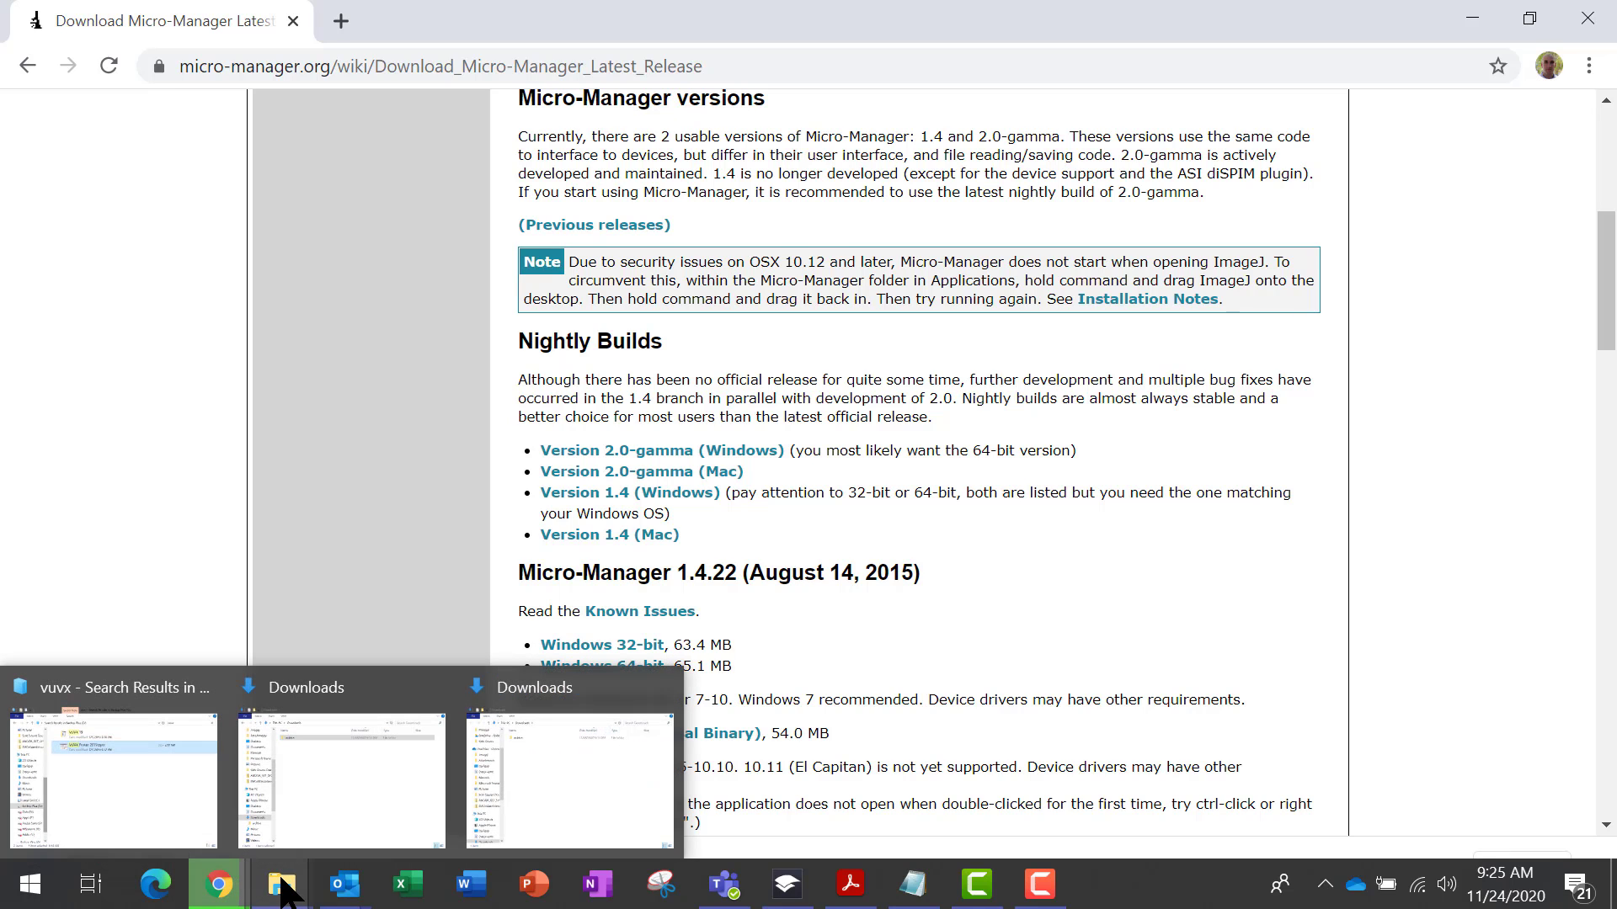
{"action": "left_click", "coordinate": [337, 813]}
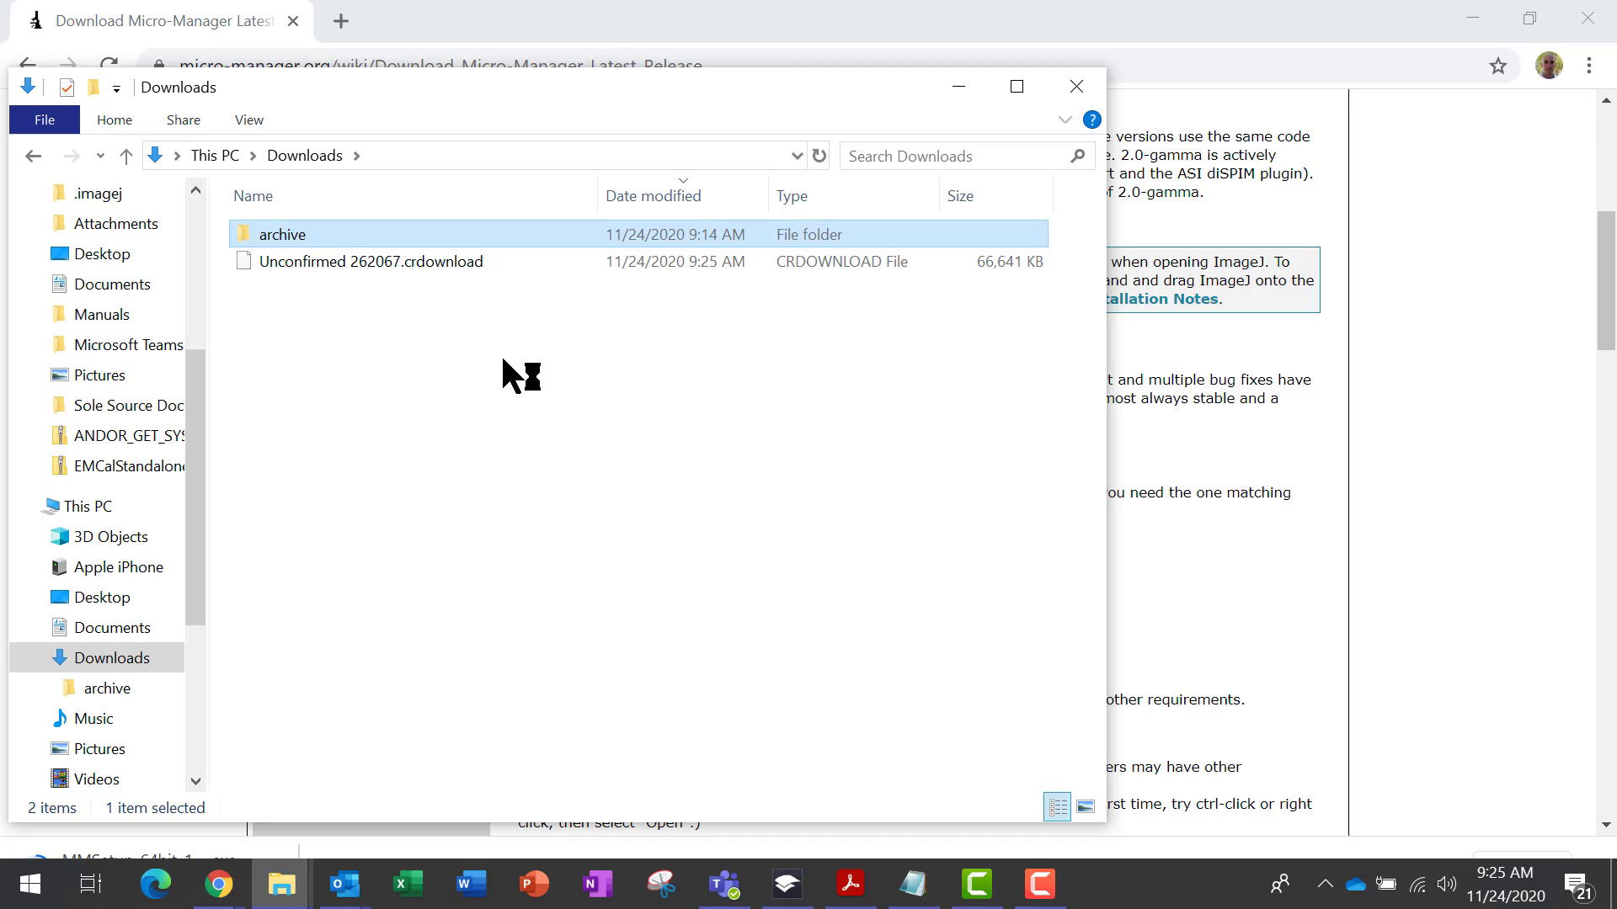
{"action": "double_click", "coordinate": [381, 260]}
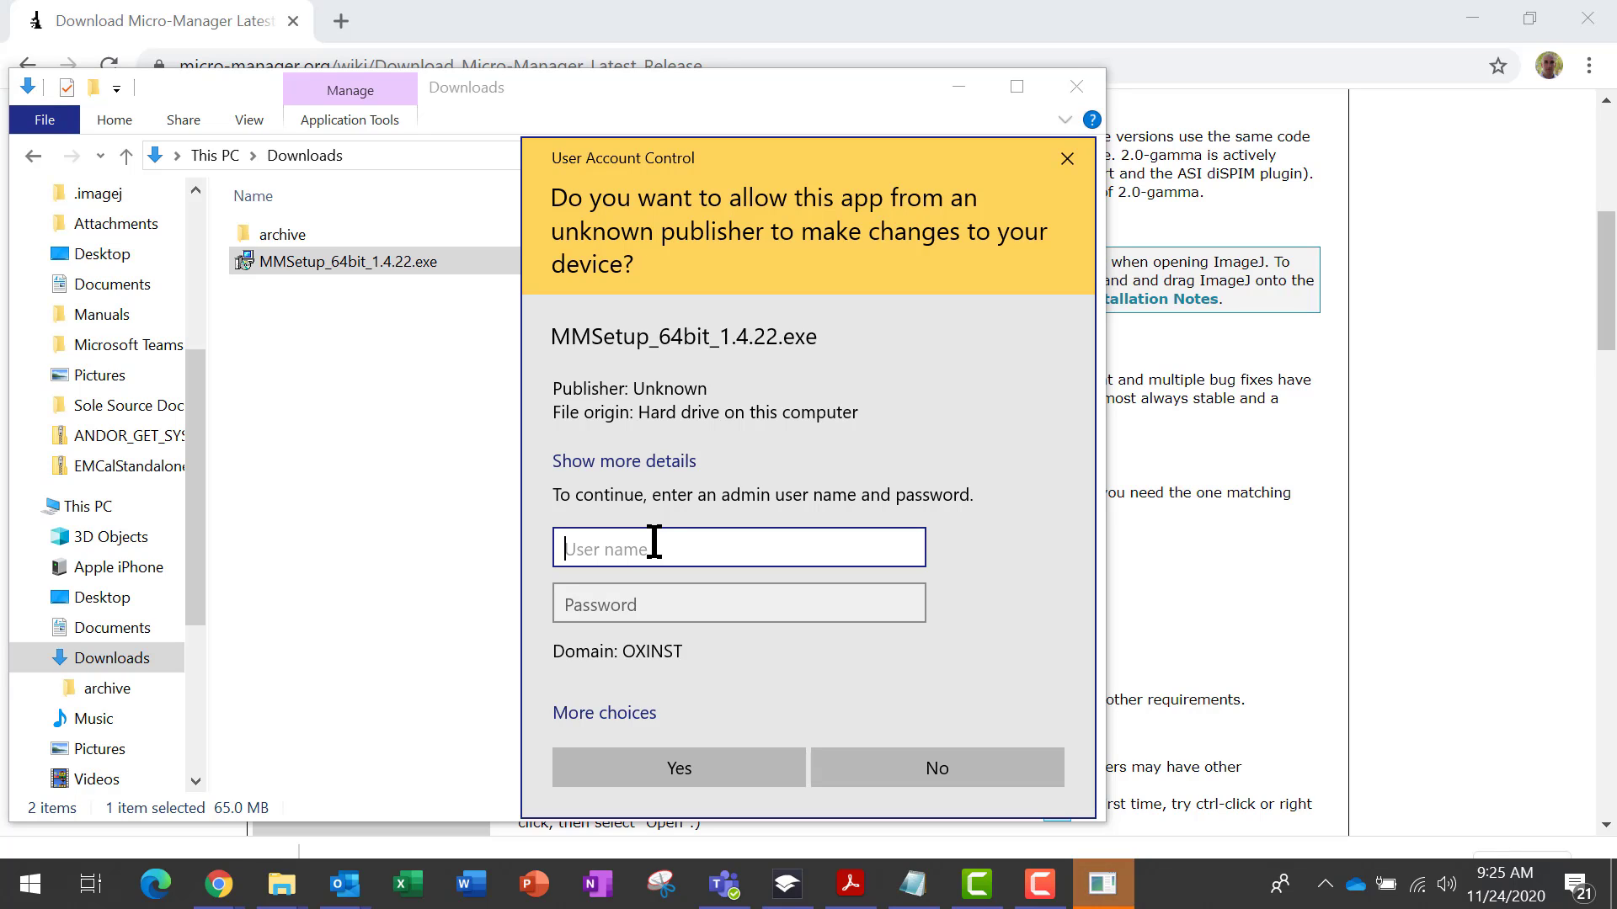
Enter the admin user name and password to allow the installer to make changes
{"action": "left_click", "coordinate": [615, 593]}
{"action": "left_click", "coordinate": [613, 564]}
{"action": "type", "text": "."}
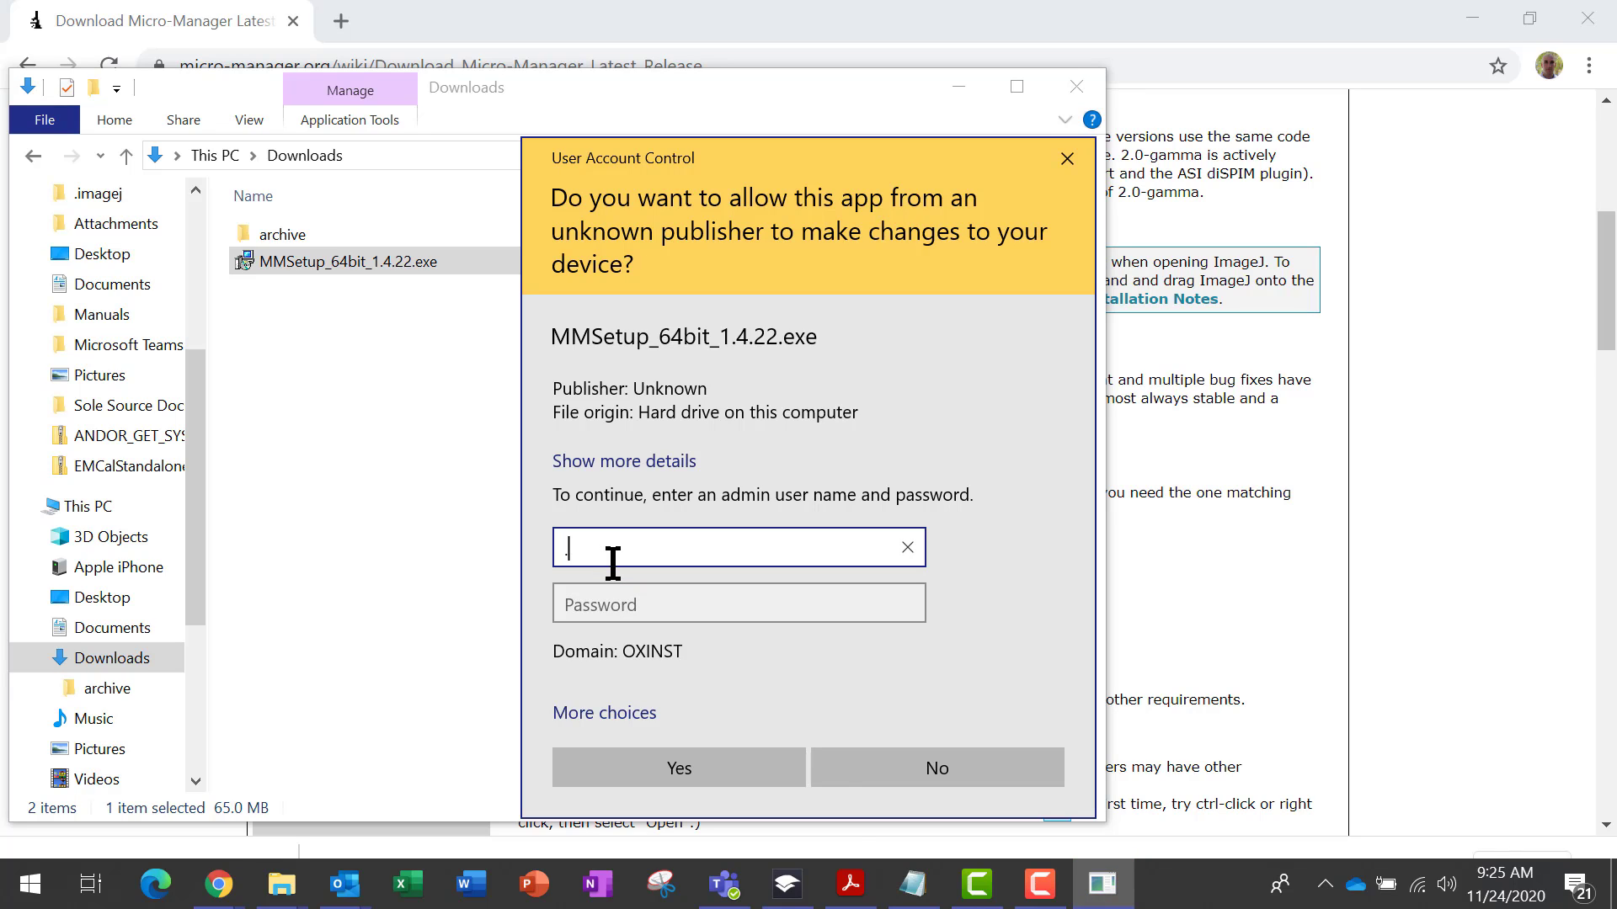
{"action": "type", "text": "\\myadmin"}
{"action": "key", "text": "Tab"}
{"action": "type", "text": "••••••••••••••"}
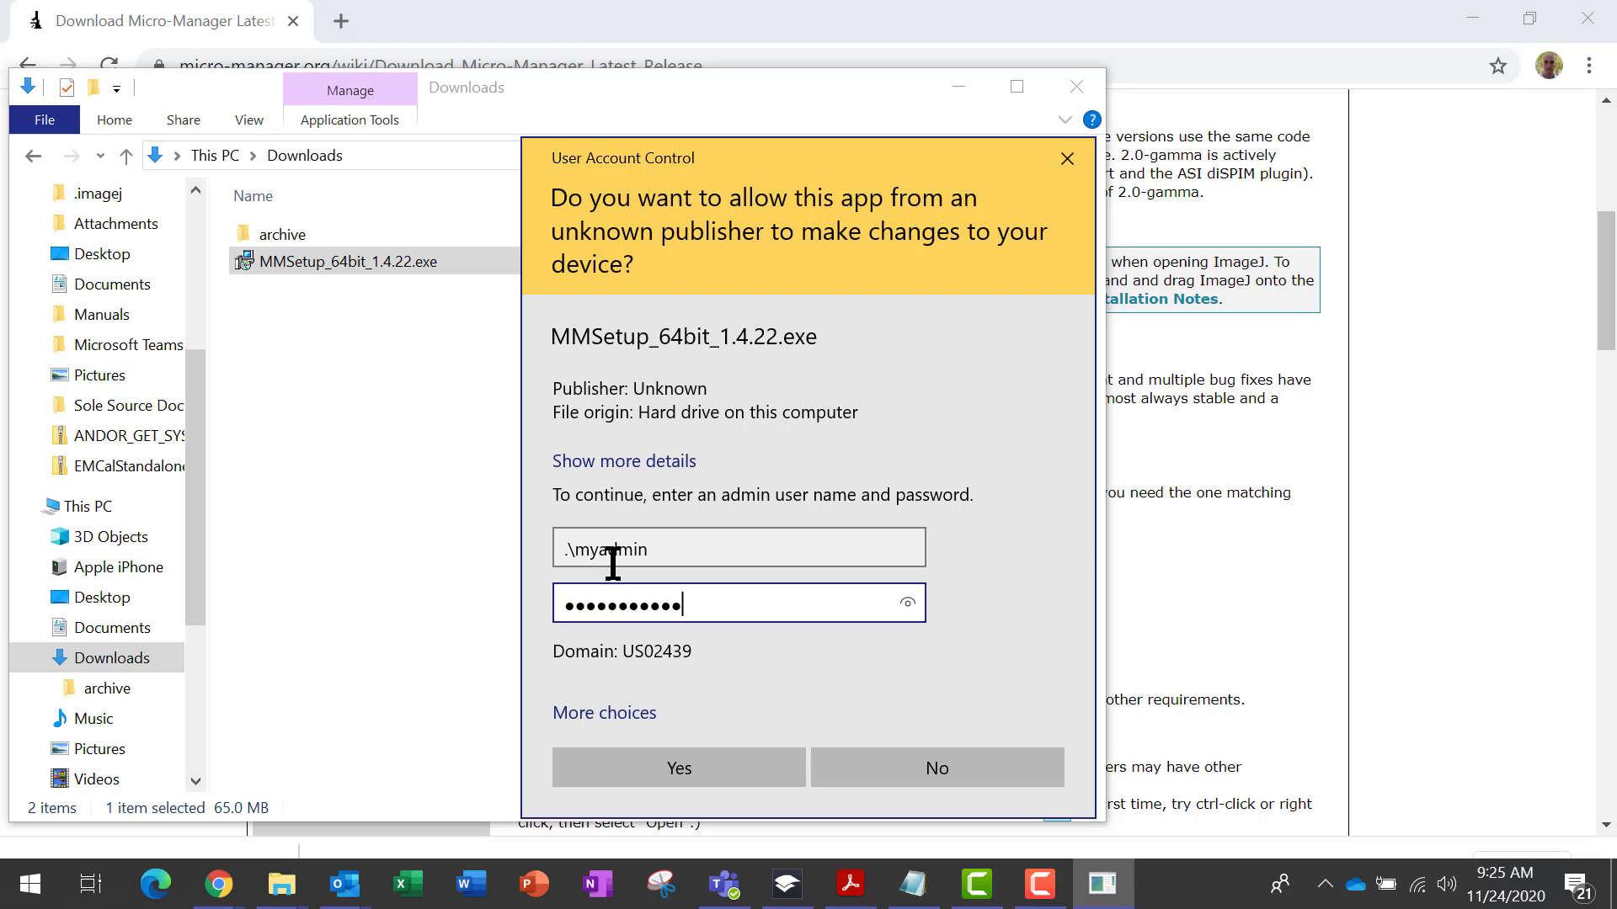
{"action": "key", "text": "Return"}
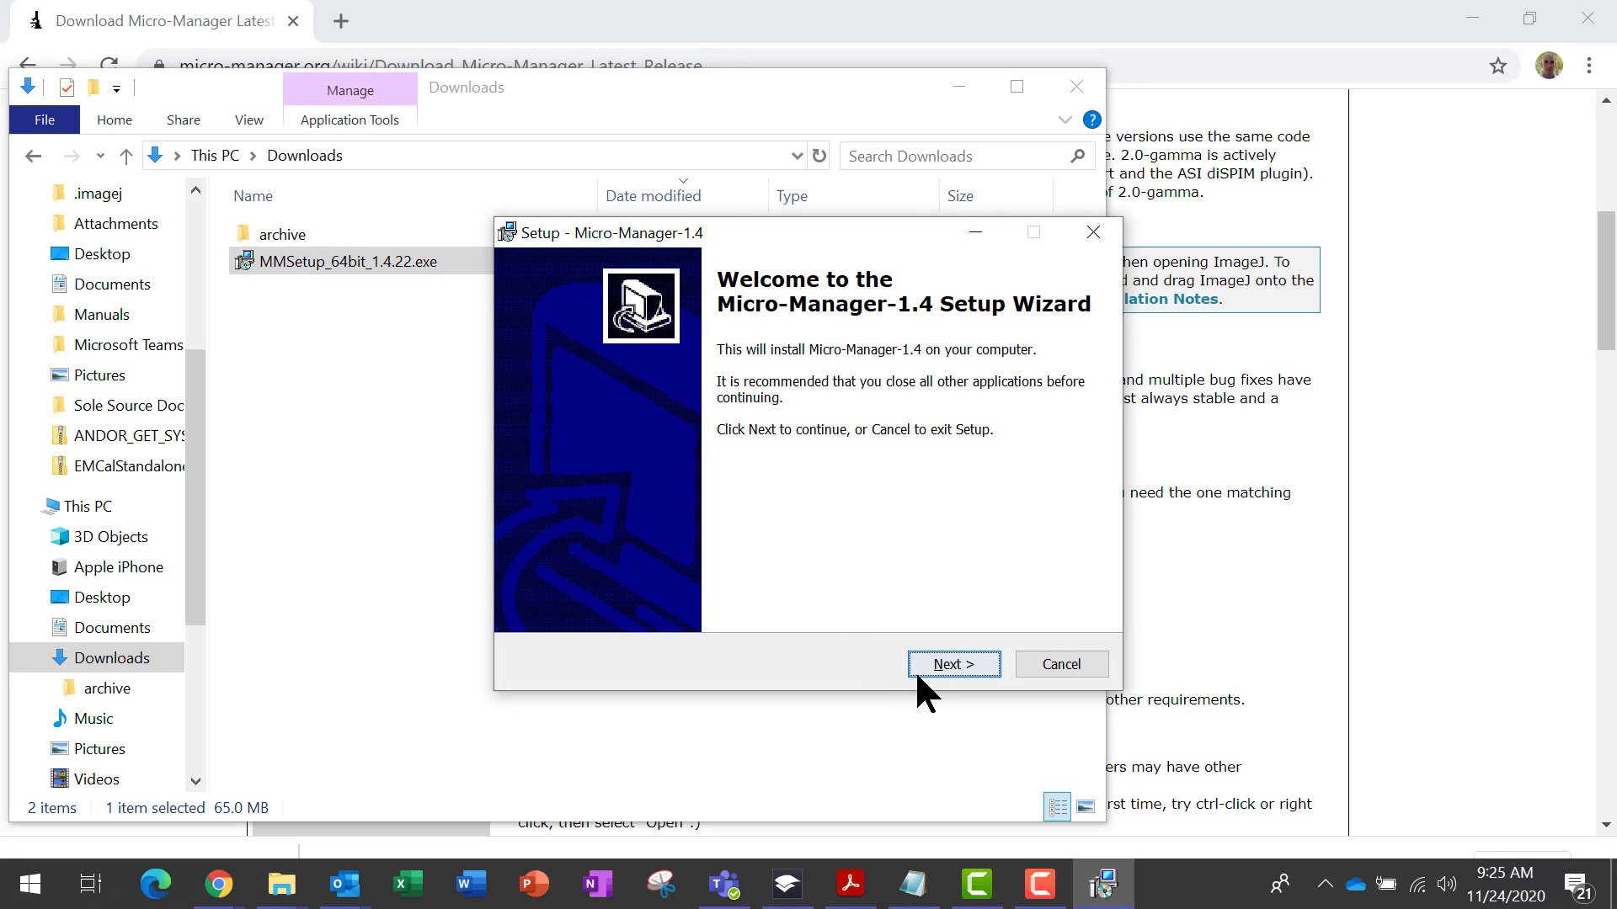
Start the setup wizard and set the destination folder to C:\Program Files\Micro-Manager-1.4 demo
{"action": "left_click", "coordinate": [924, 674]}
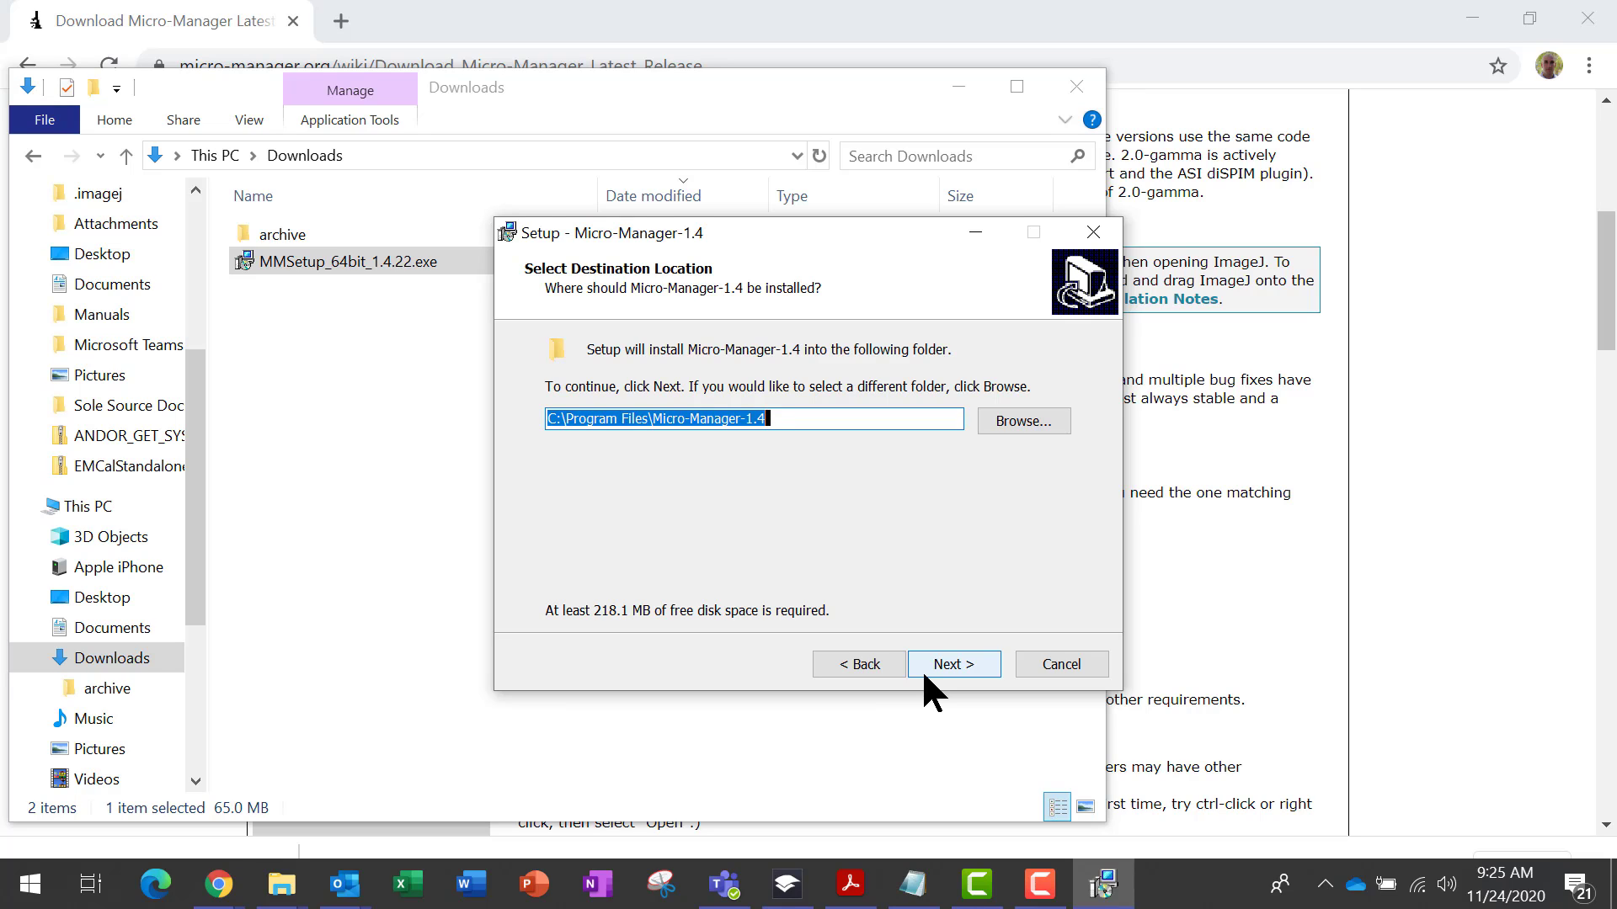
{"action": "left_click", "coordinate": [800, 425]}
{"action": "type", "text": "demo"}
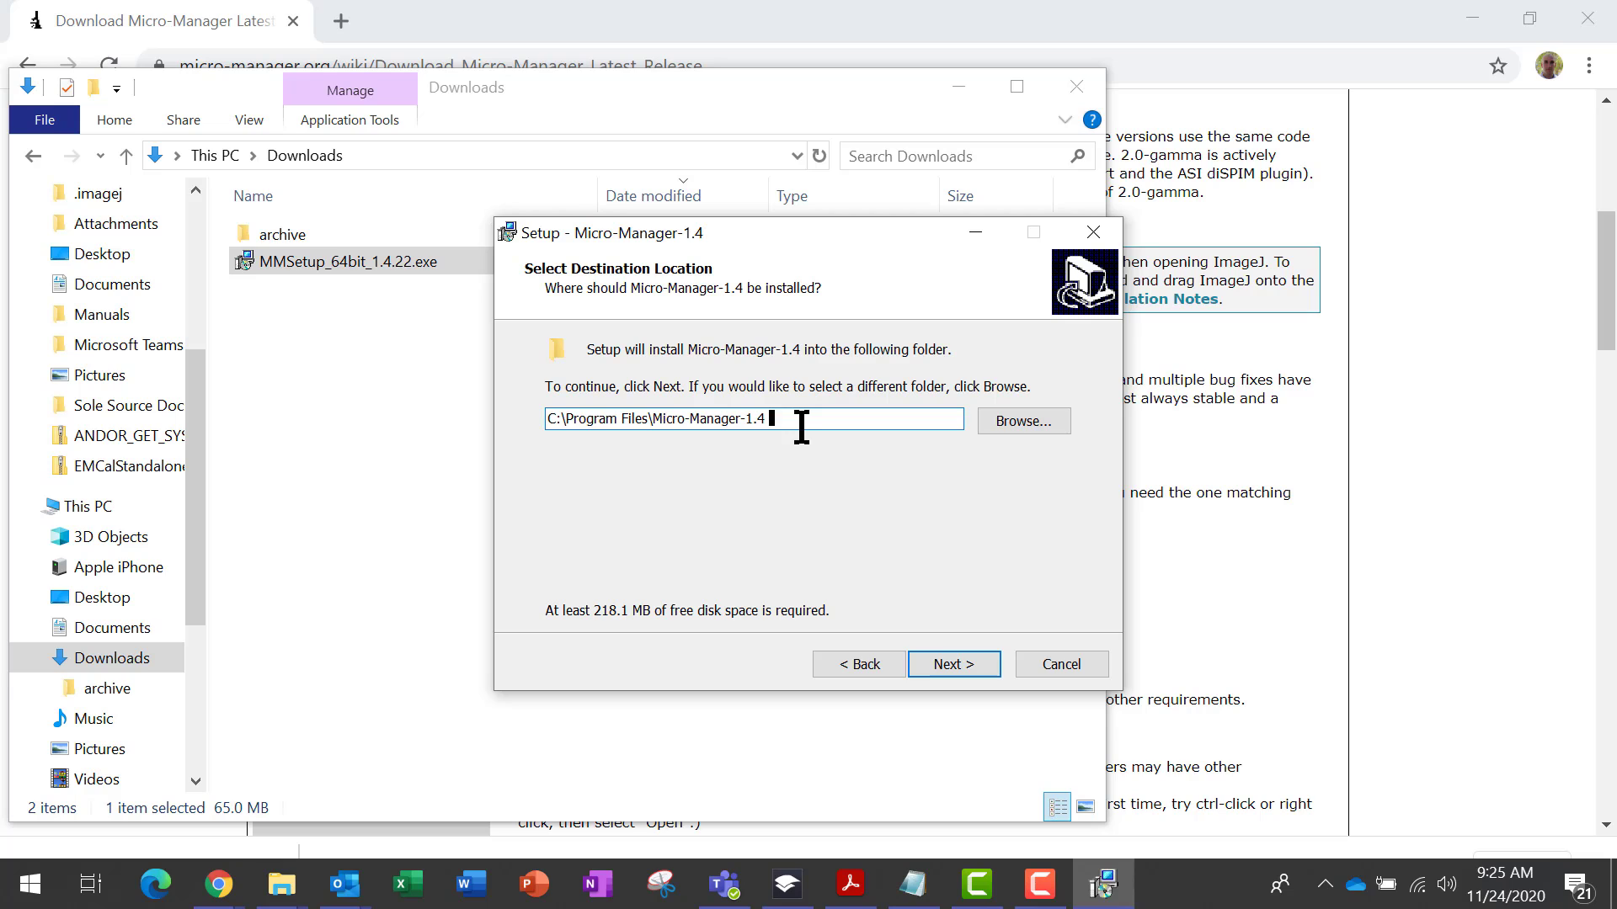
{"action": "left_click", "coordinate": [950, 669]}
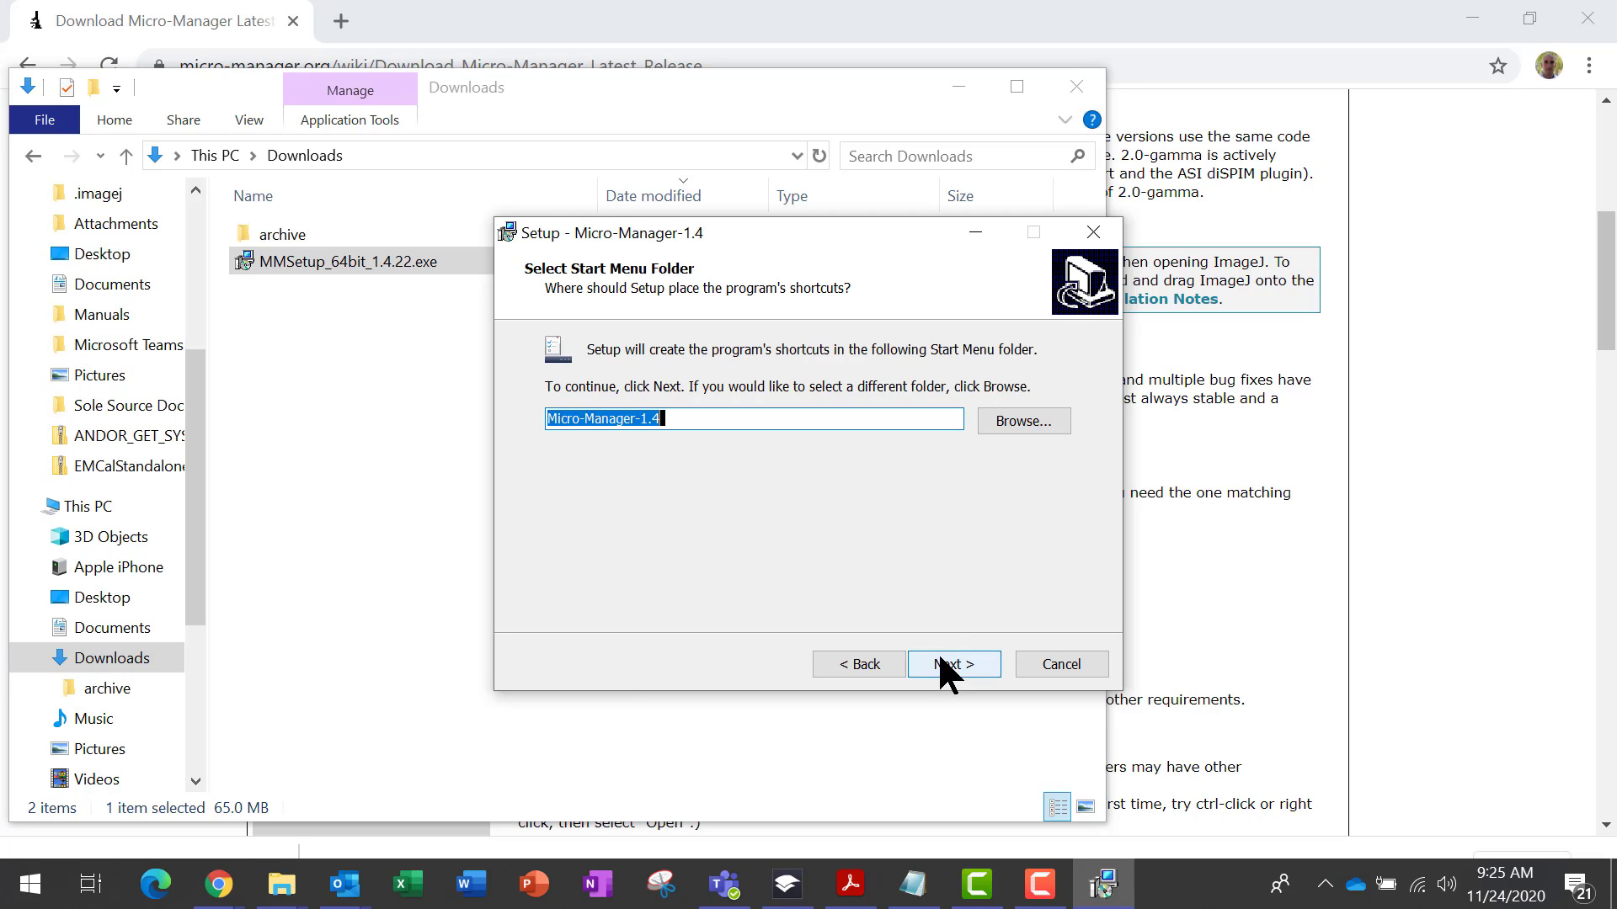
Set the Start Menu folder name to Micro-Manager-1.4 demo
{"action": "left_click", "coordinate": [806, 425]}
{"action": "type", "text": "demo"}
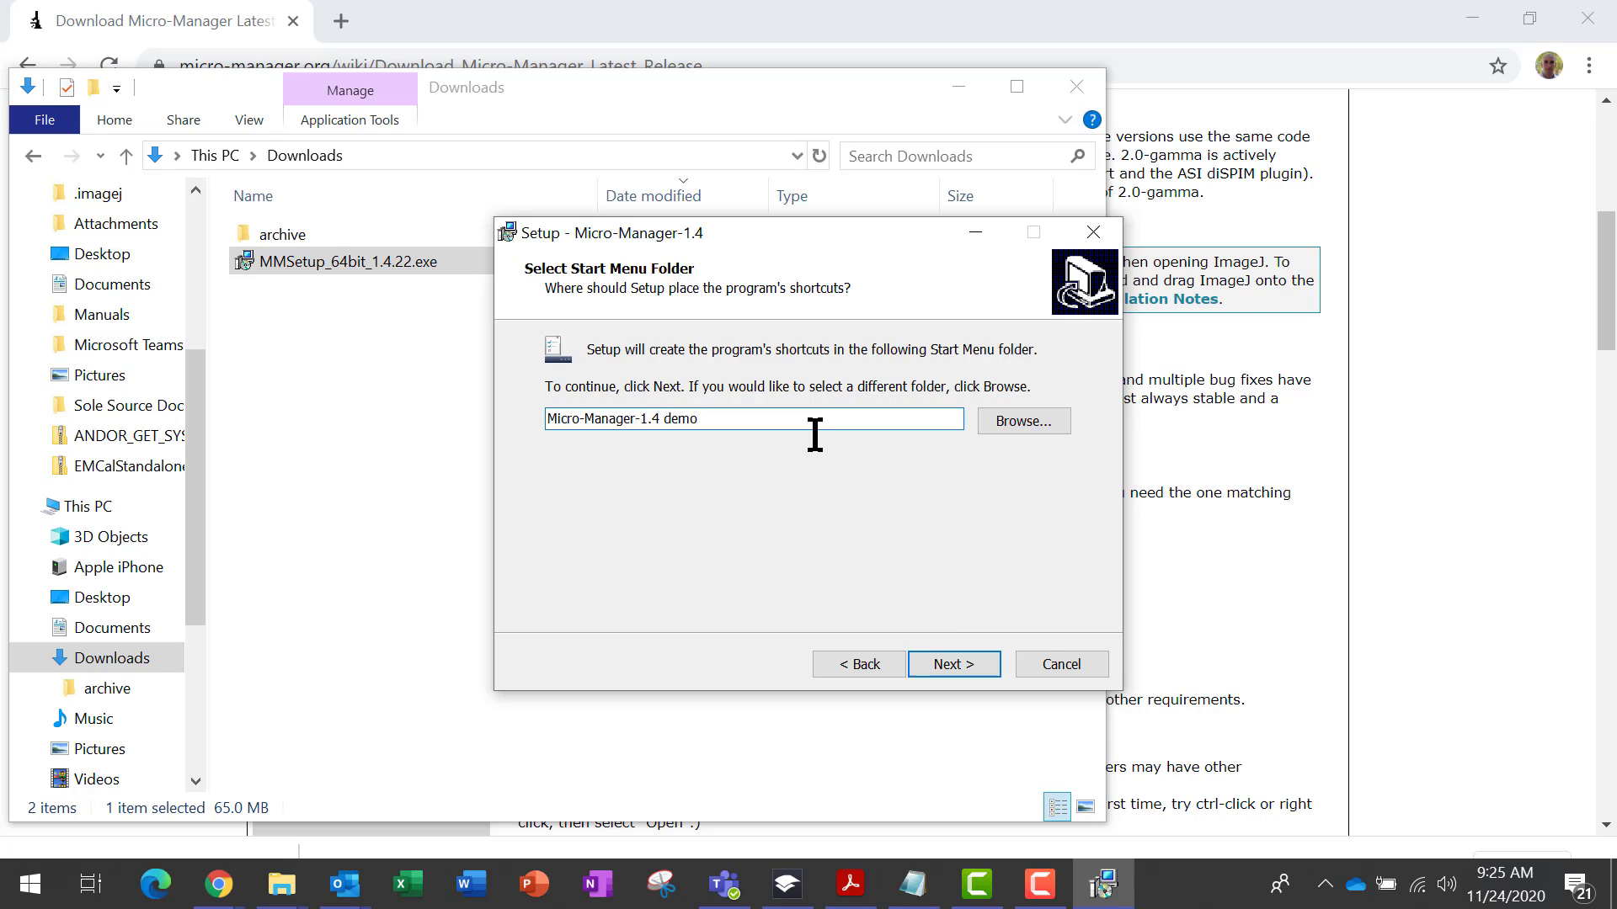
{"action": "left_click", "coordinate": [947, 665]}
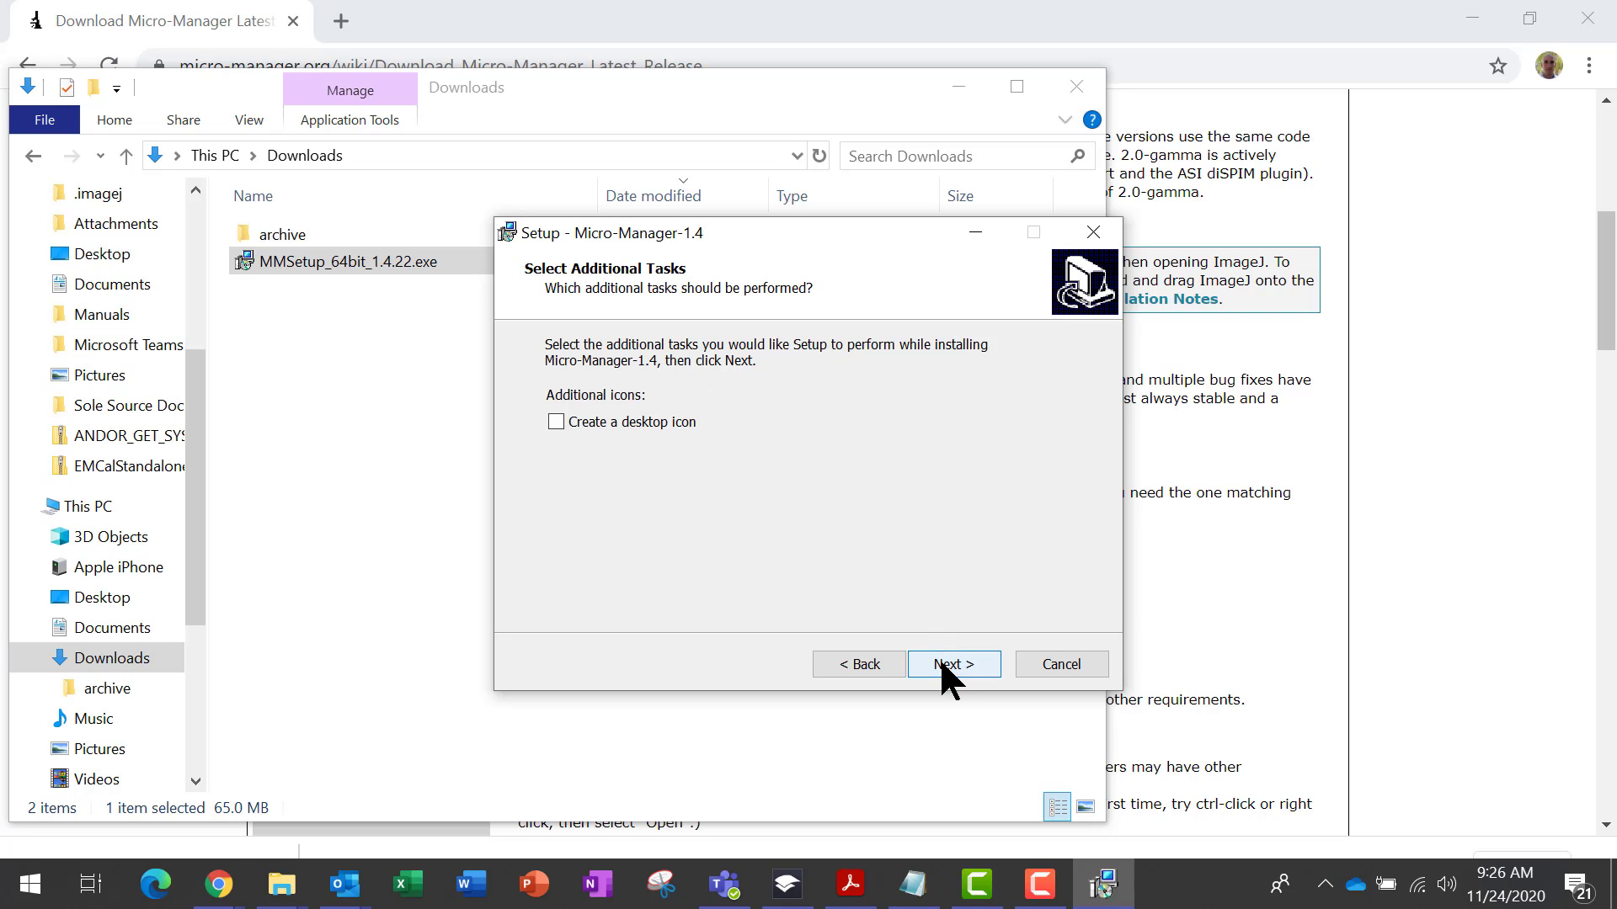
Enable a desktop icon, install Micro-Manager, and finish setup with launching Micro-Manager-1.4 enabled
{"action": "left_click", "coordinate": [650, 421]}
{"action": "left_click", "coordinate": [935, 661]}
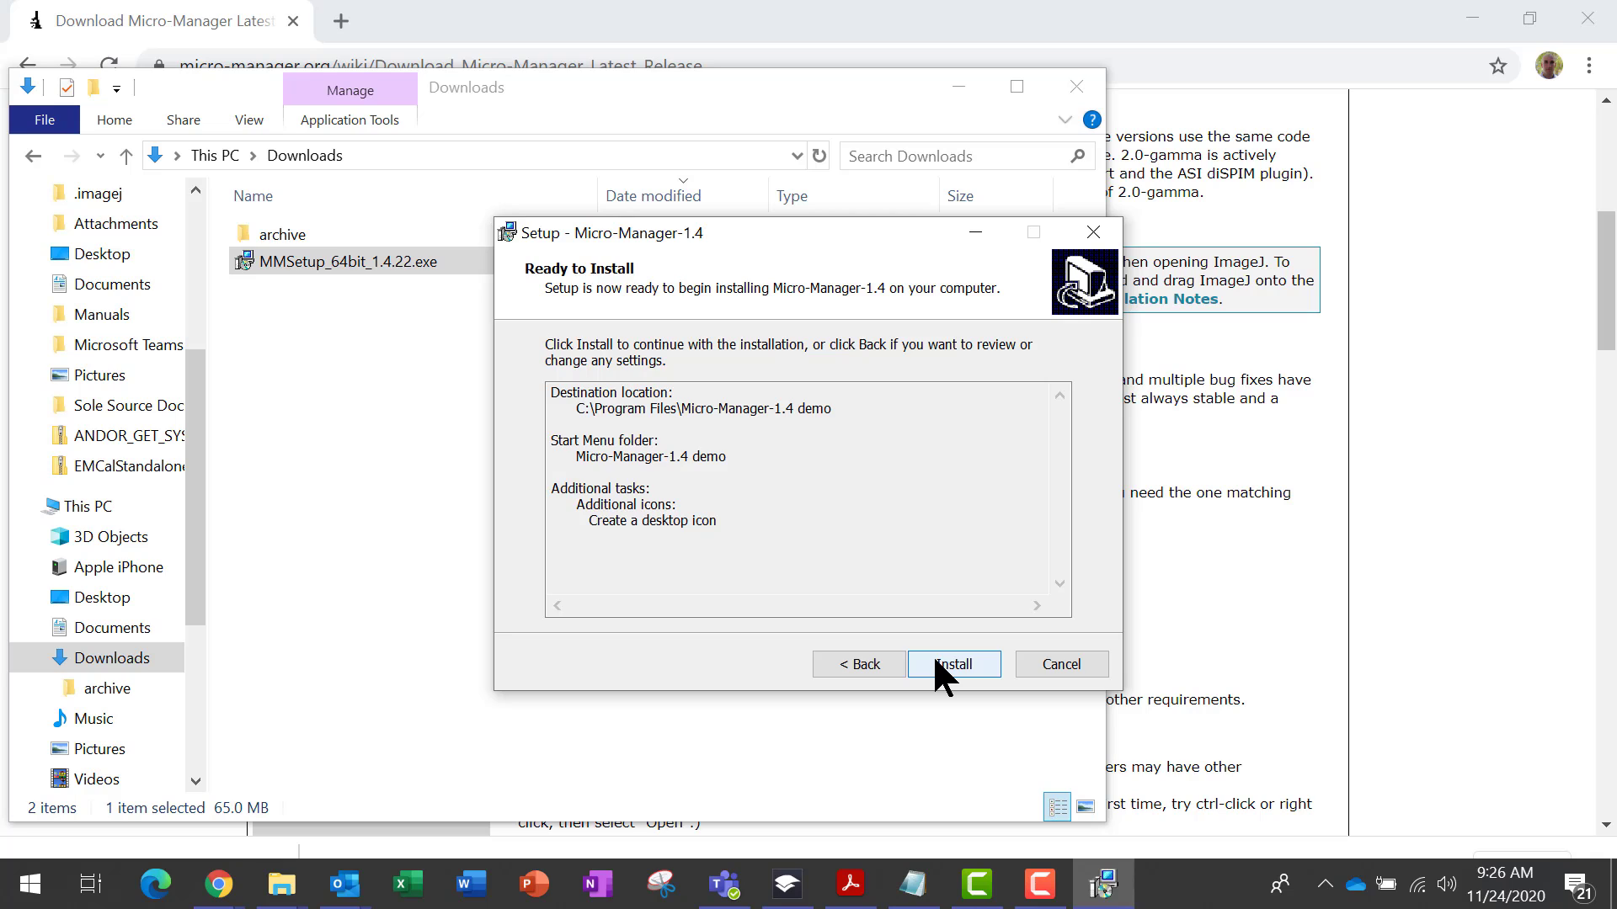
{"action": "left_click", "coordinate": [935, 662]}
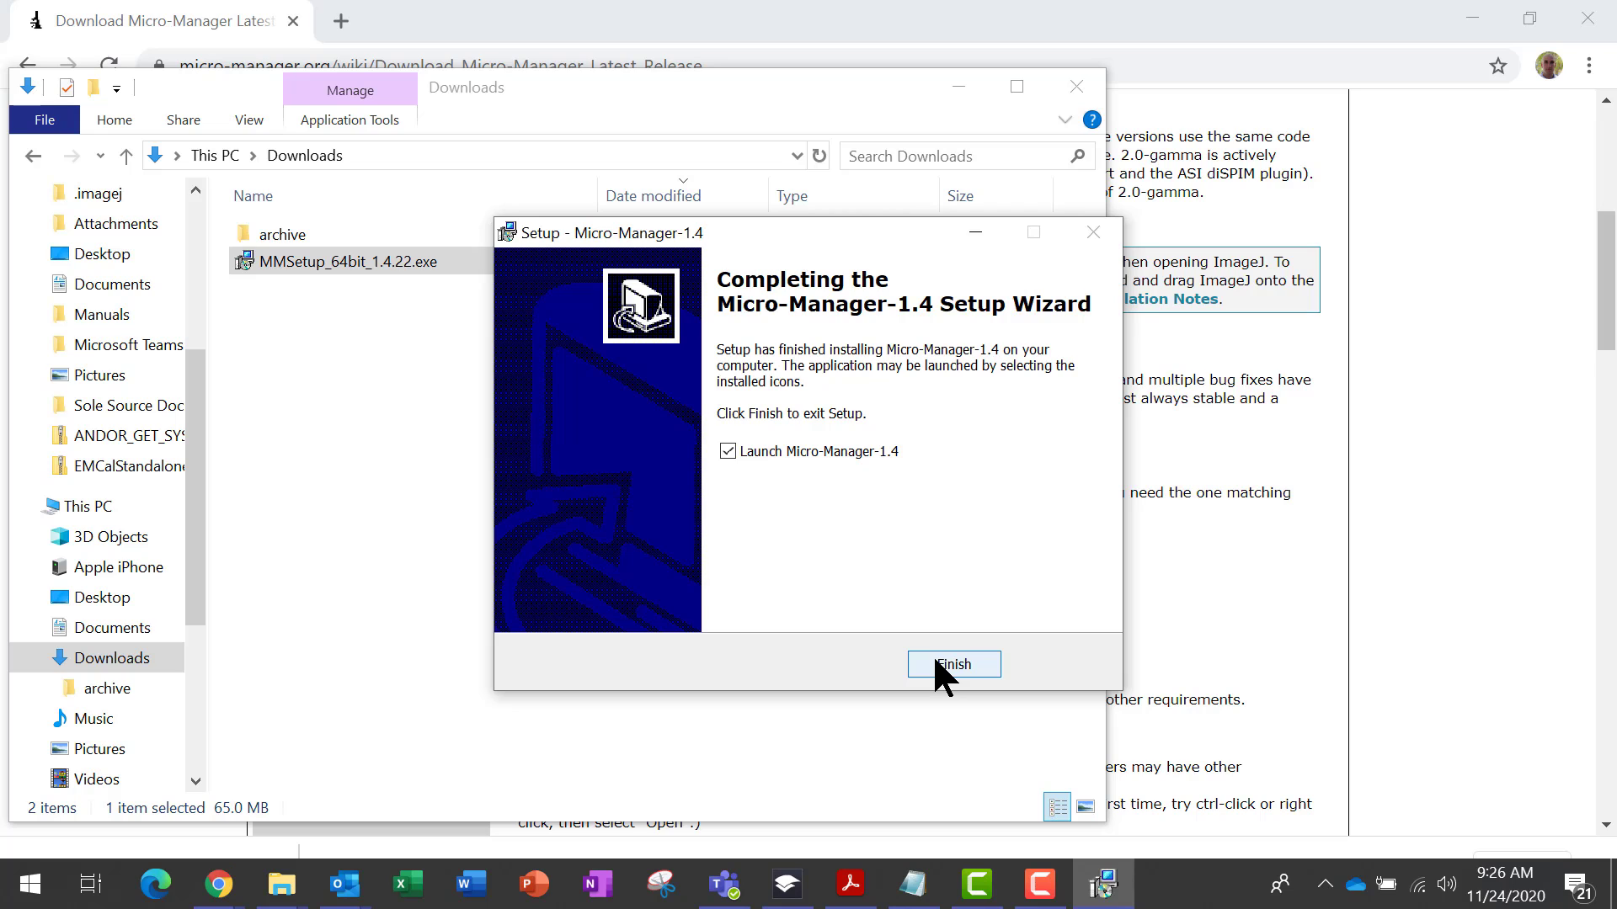
{"action": "left_click", "coordinate": [935, 661]}
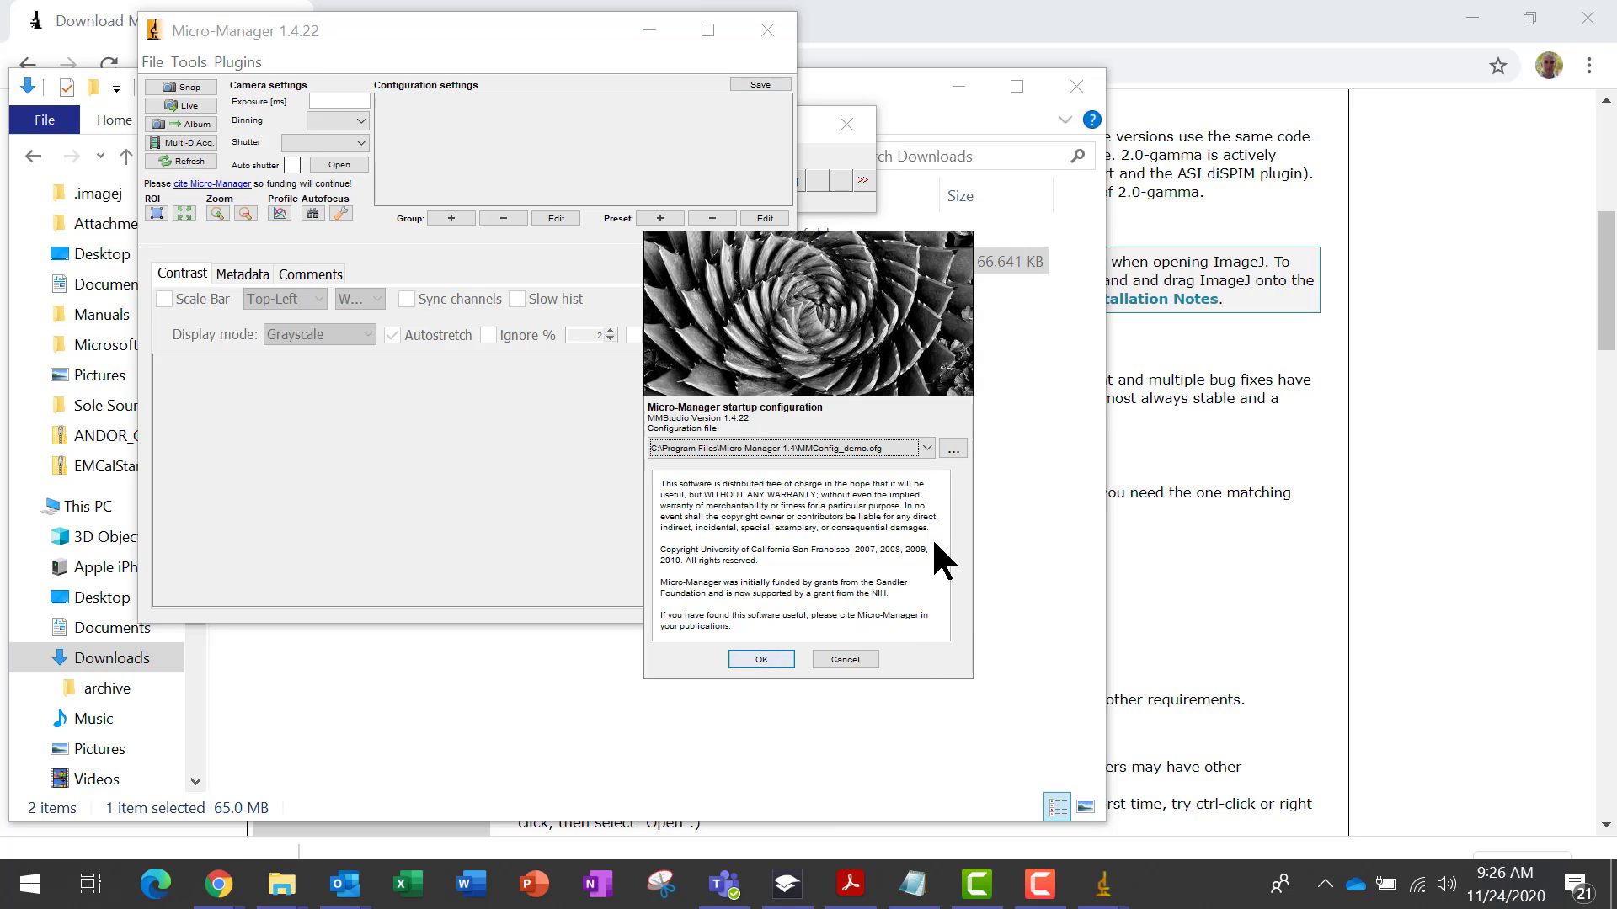
Start Micro-Manager with the startup configuration file set to (none)
{"action": "left_click", "coordinate": [927, 446]}
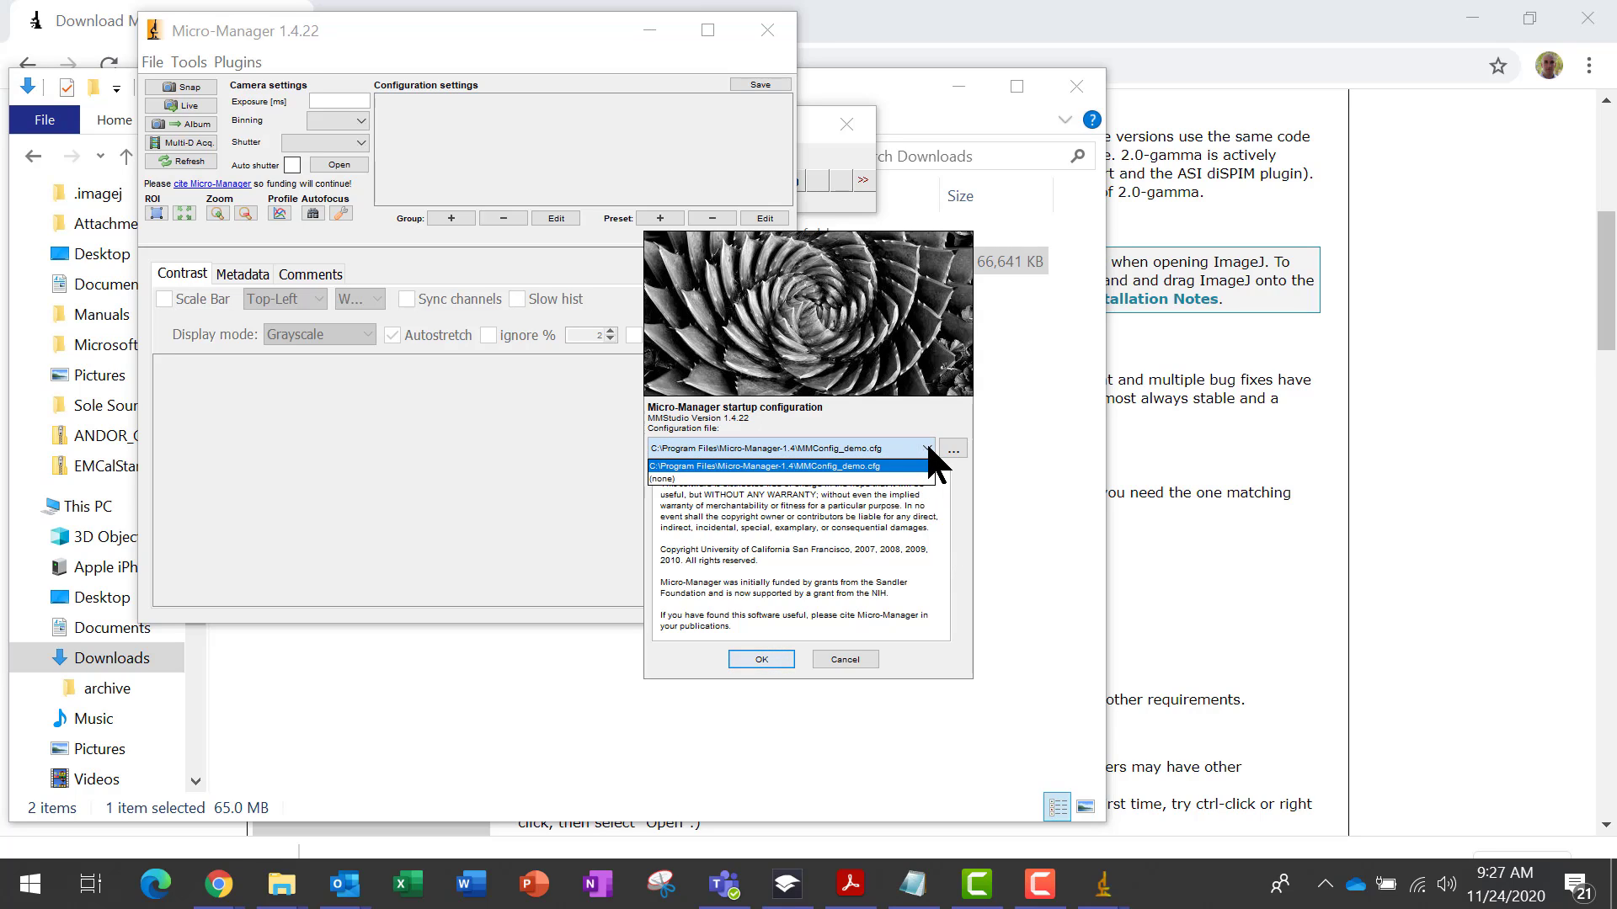
{"action": "left_click", "coordinate": [884, 479]}
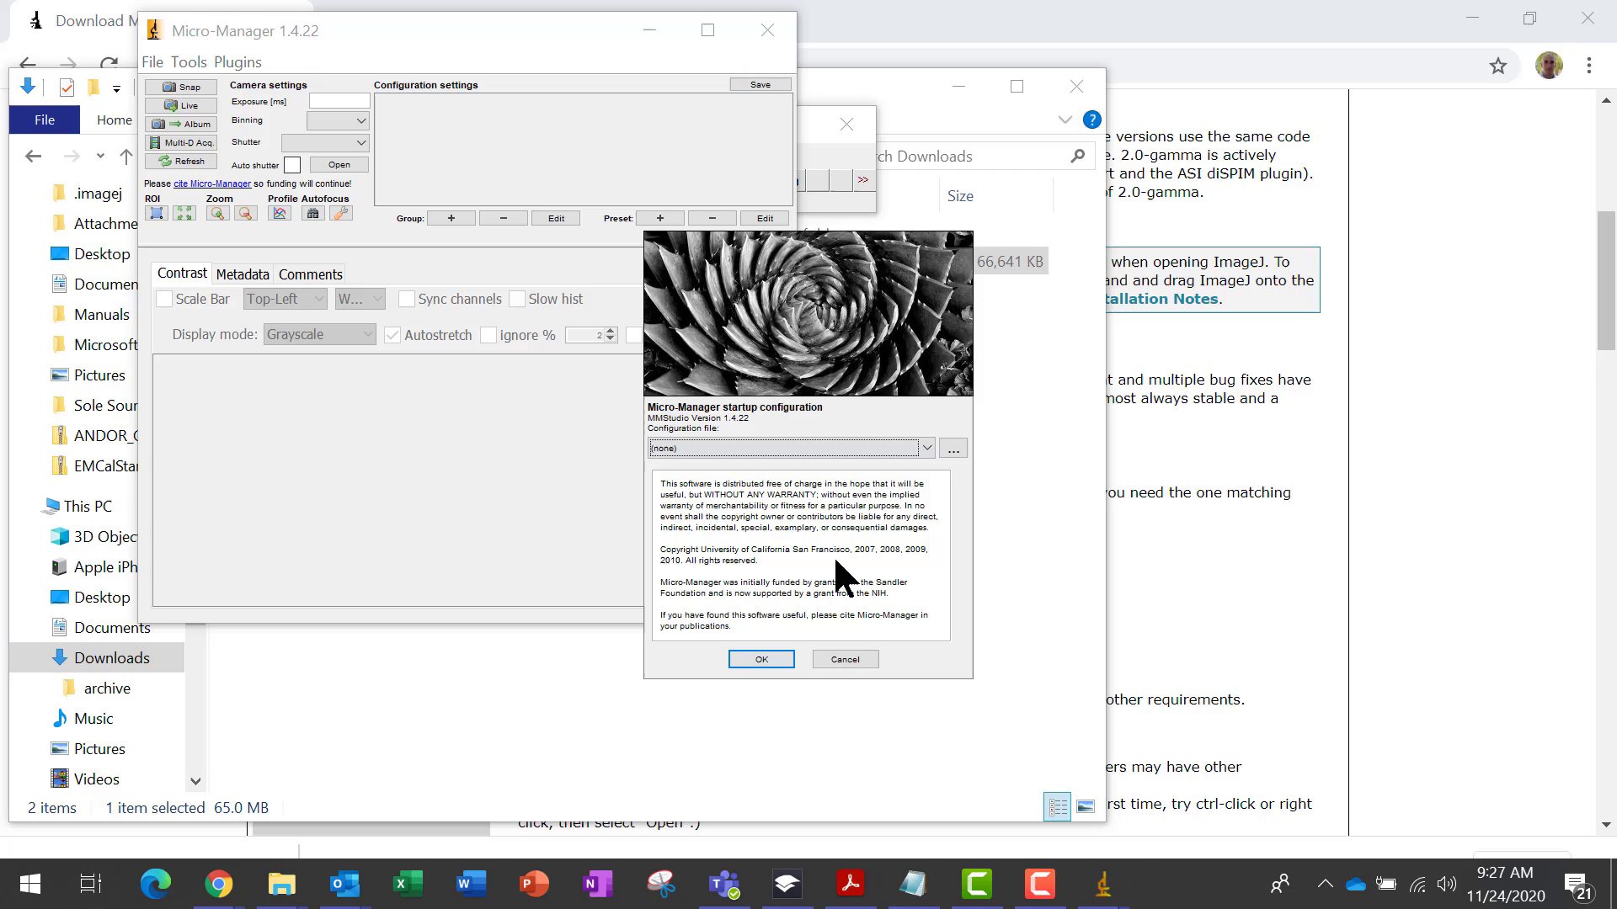
{"action": "left_click", "coordinate": [761, 657]}
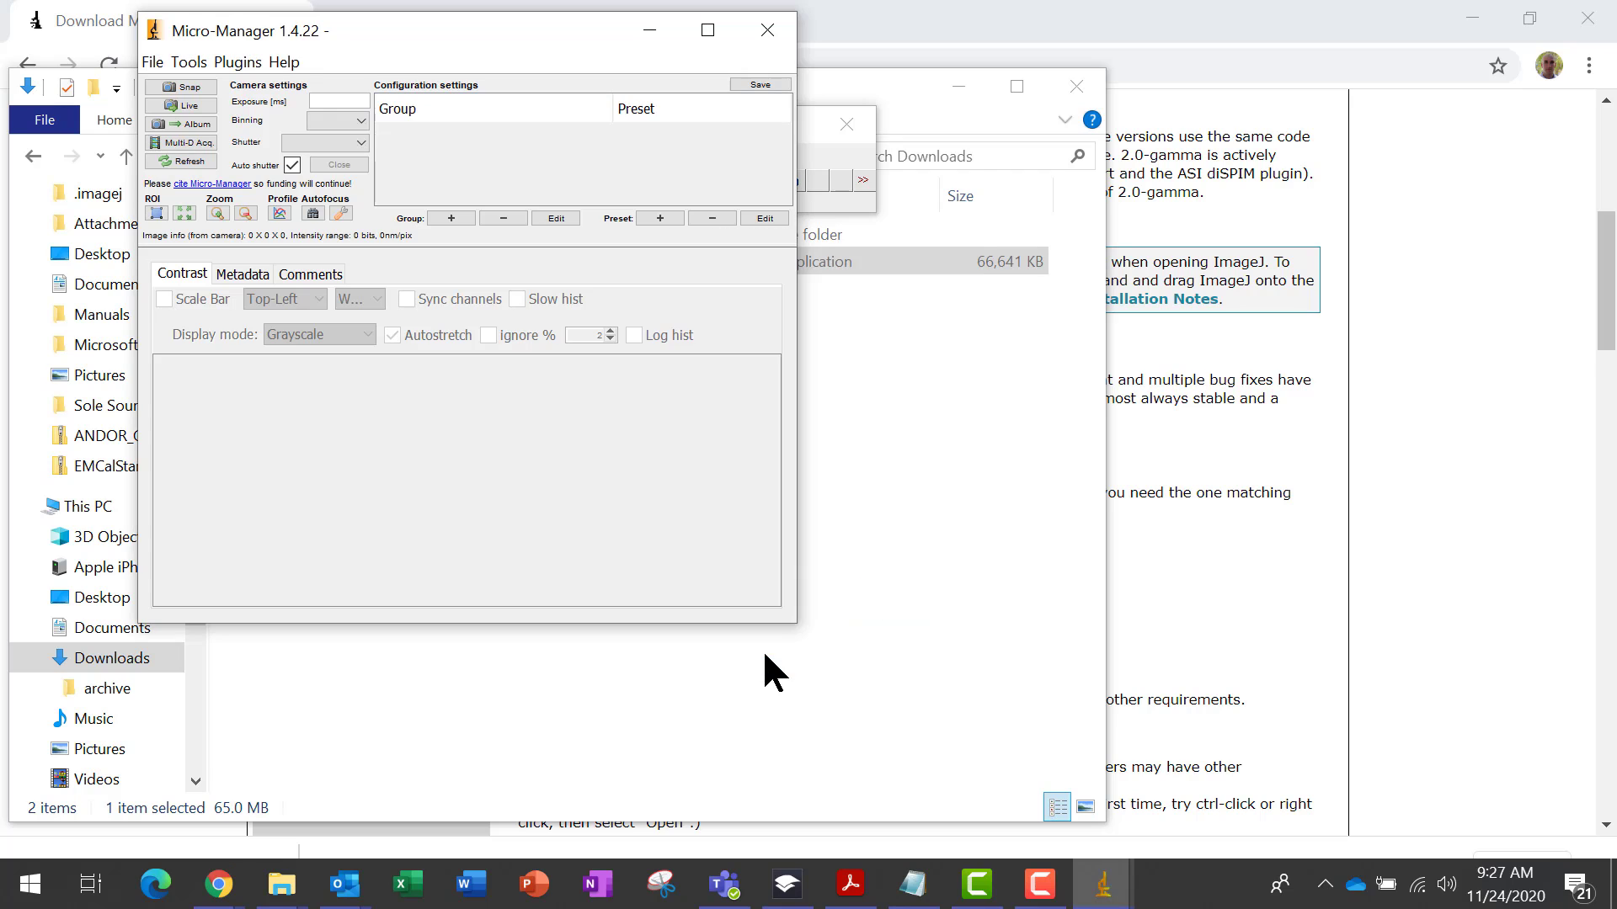
Open the Hardware Configuration Wizard and proceed with creating a new configuration
{"action": "left_click", "coordinate": [232, 61]}
{"action": "mouse_move", "coordinate": [190, 72]}
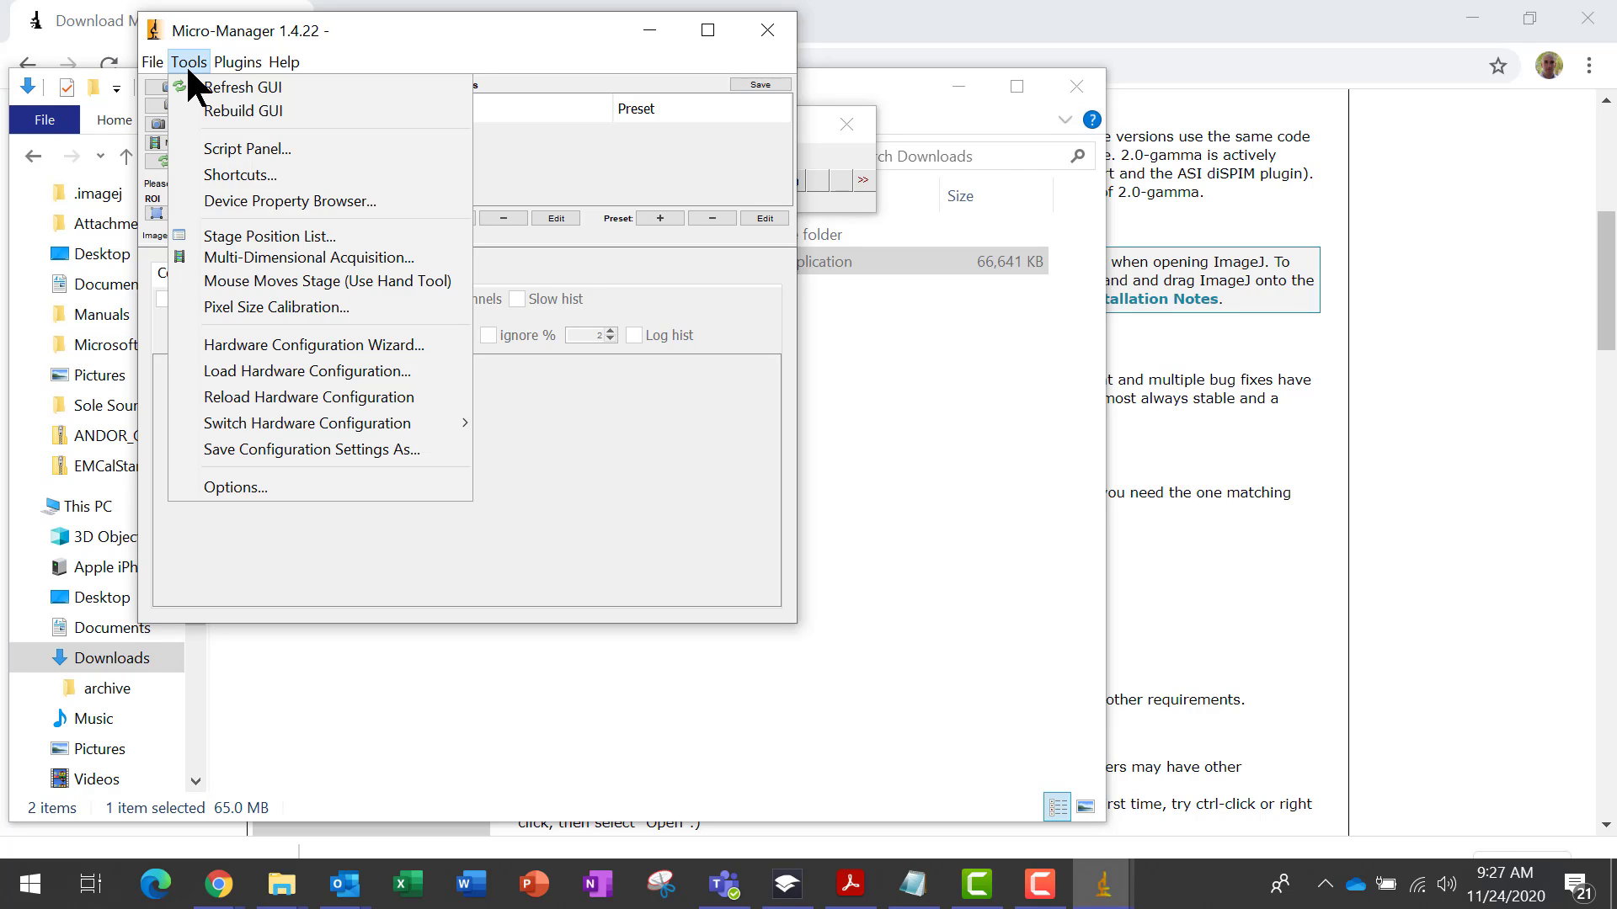
{"action": "left_click", "coordinate": [218, 344]}
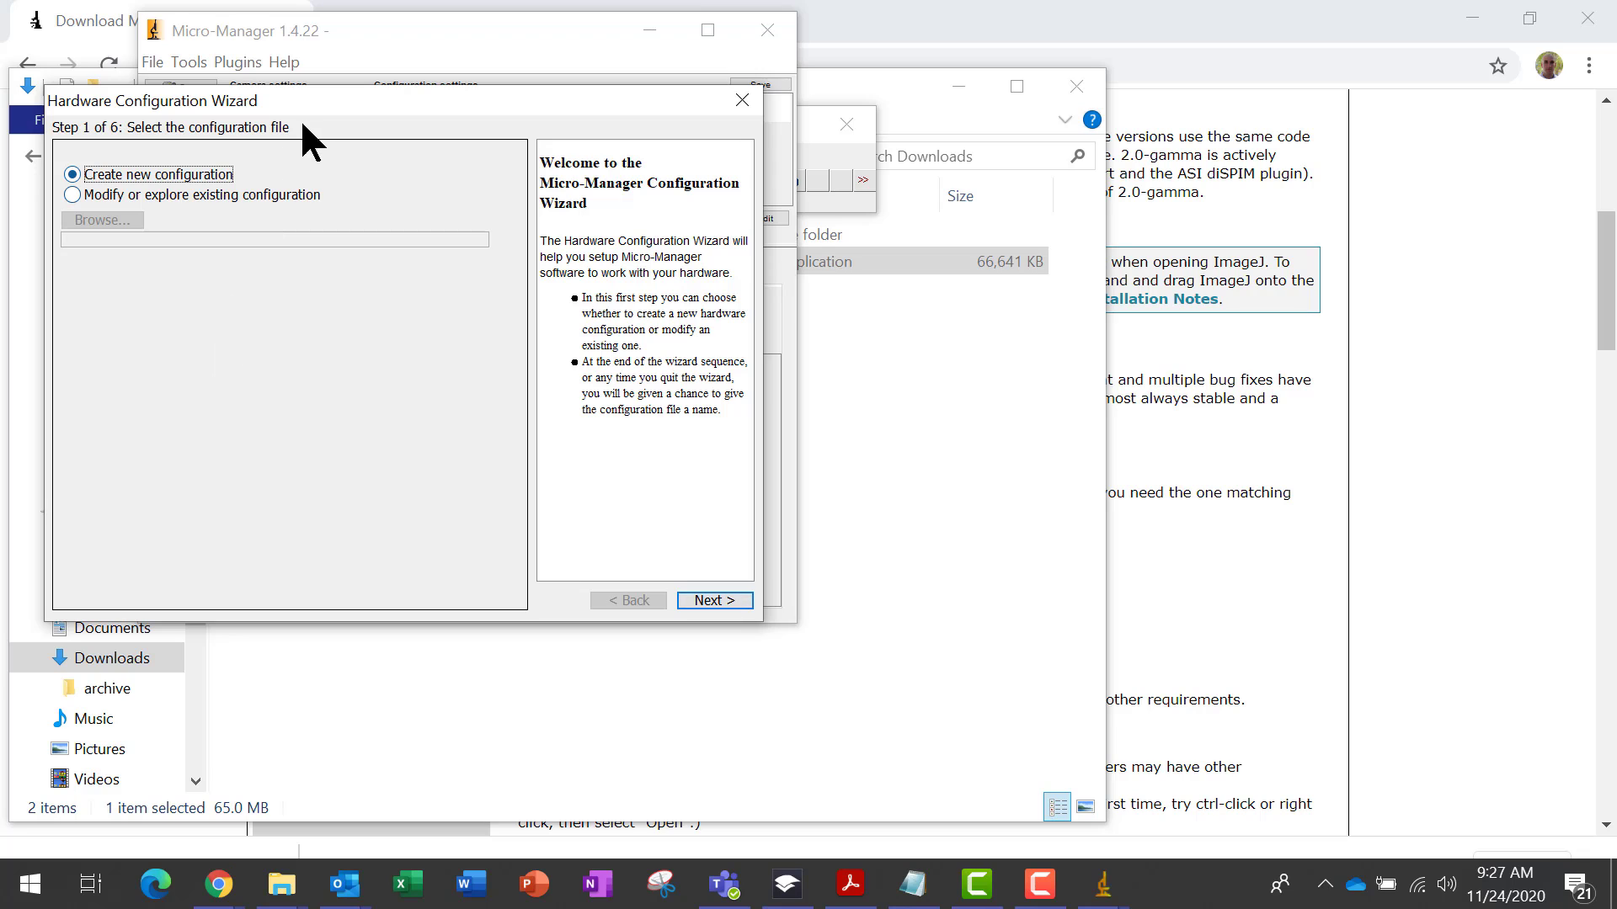
{"action": "left_click_drag", "start_coordinate": [327, 99], "coordinate": [920, 206]}
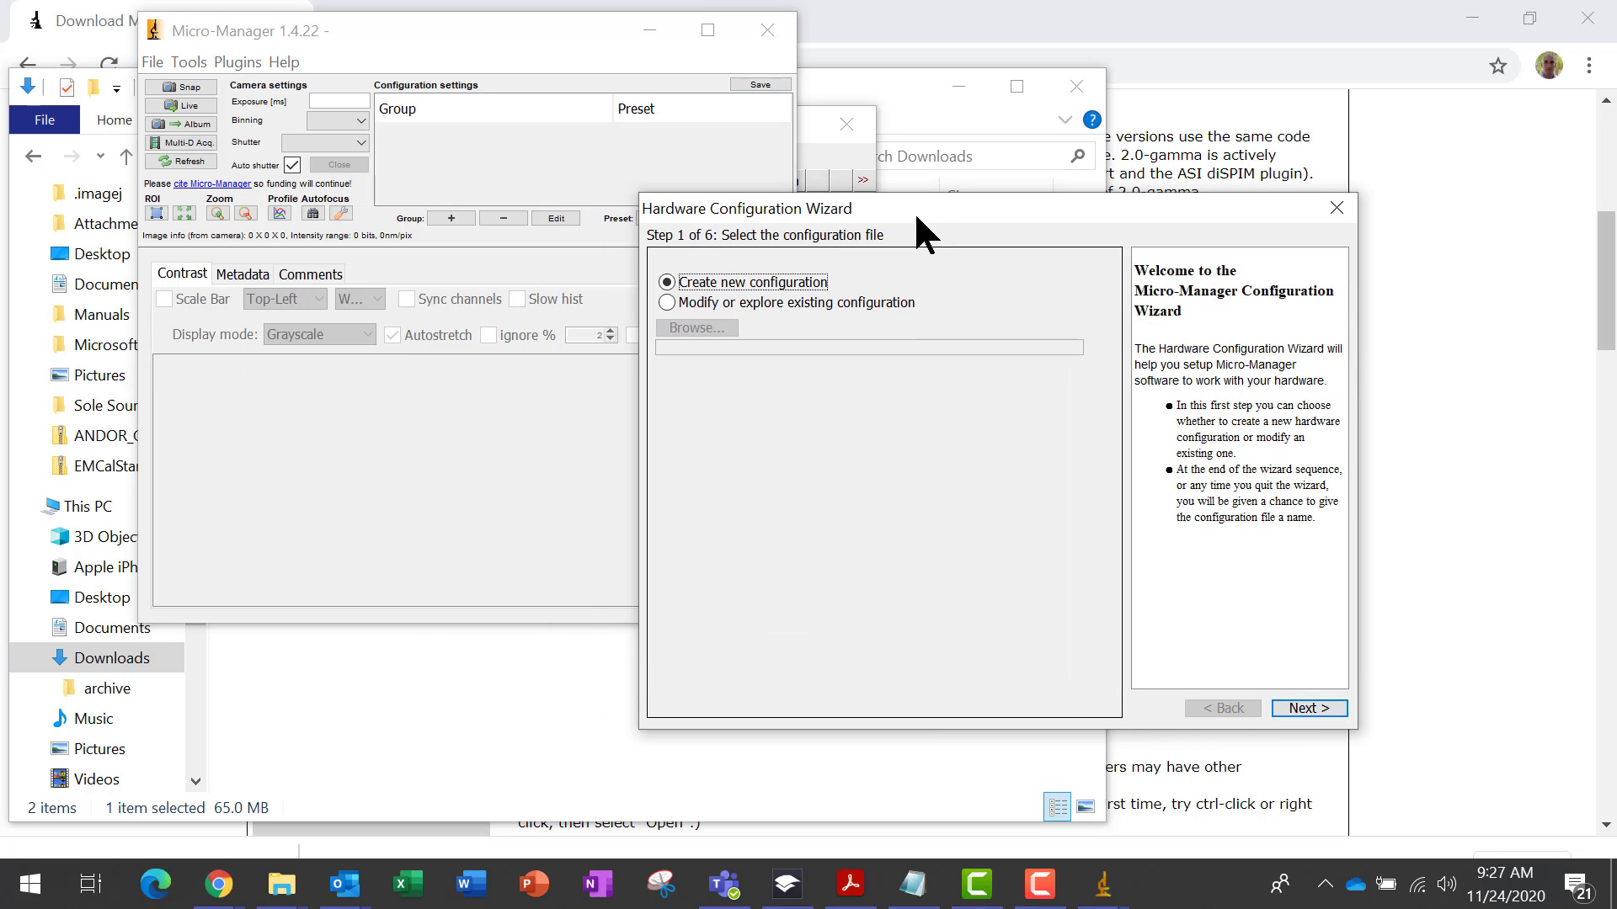
{"action": "left_click", "coordinate": [1298, 707]}
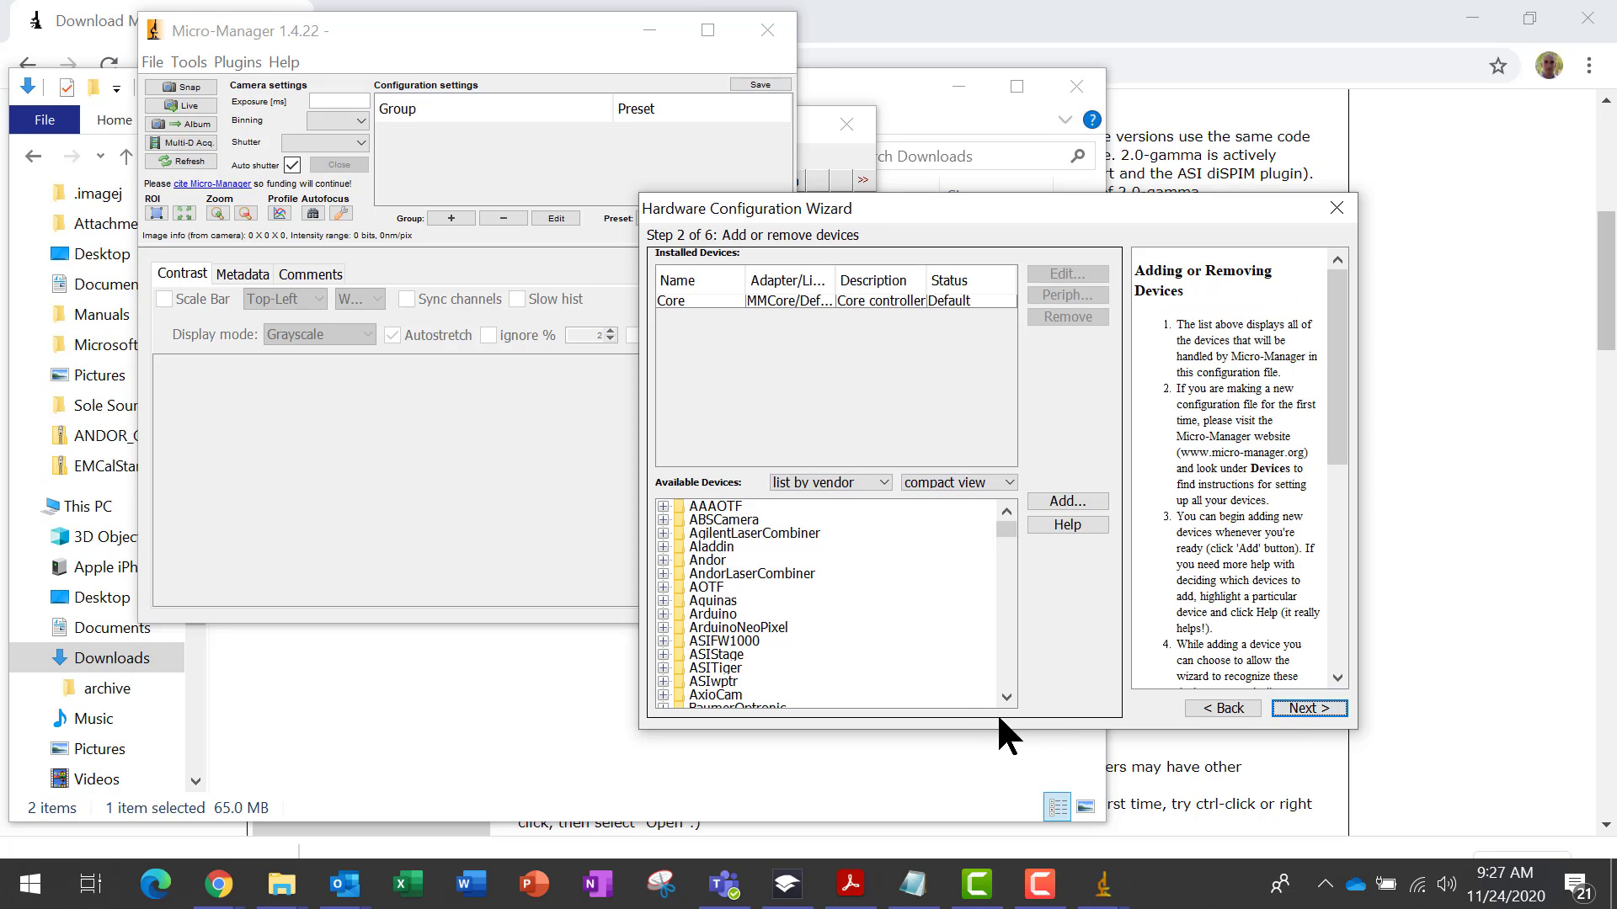
Add the Andor Generic Andor Camera Adapter as an installed device, accepting its initialization properties
{"action": "left_click", "coordinate": [664, 560]}
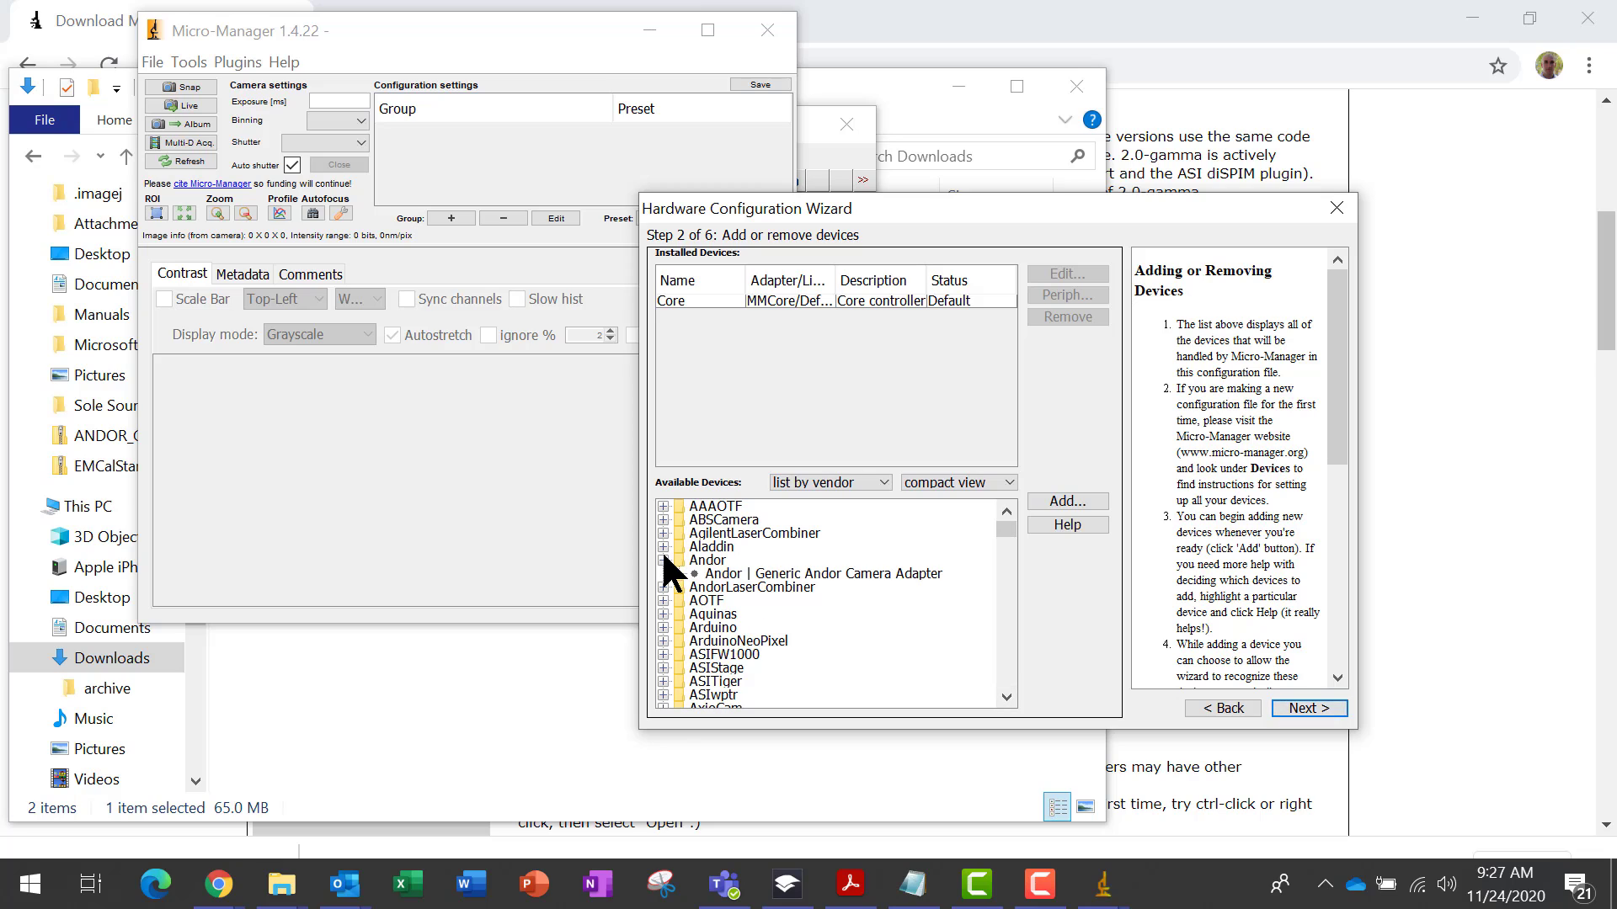
{"action": "left_click", "coordinate": [789, 578]}
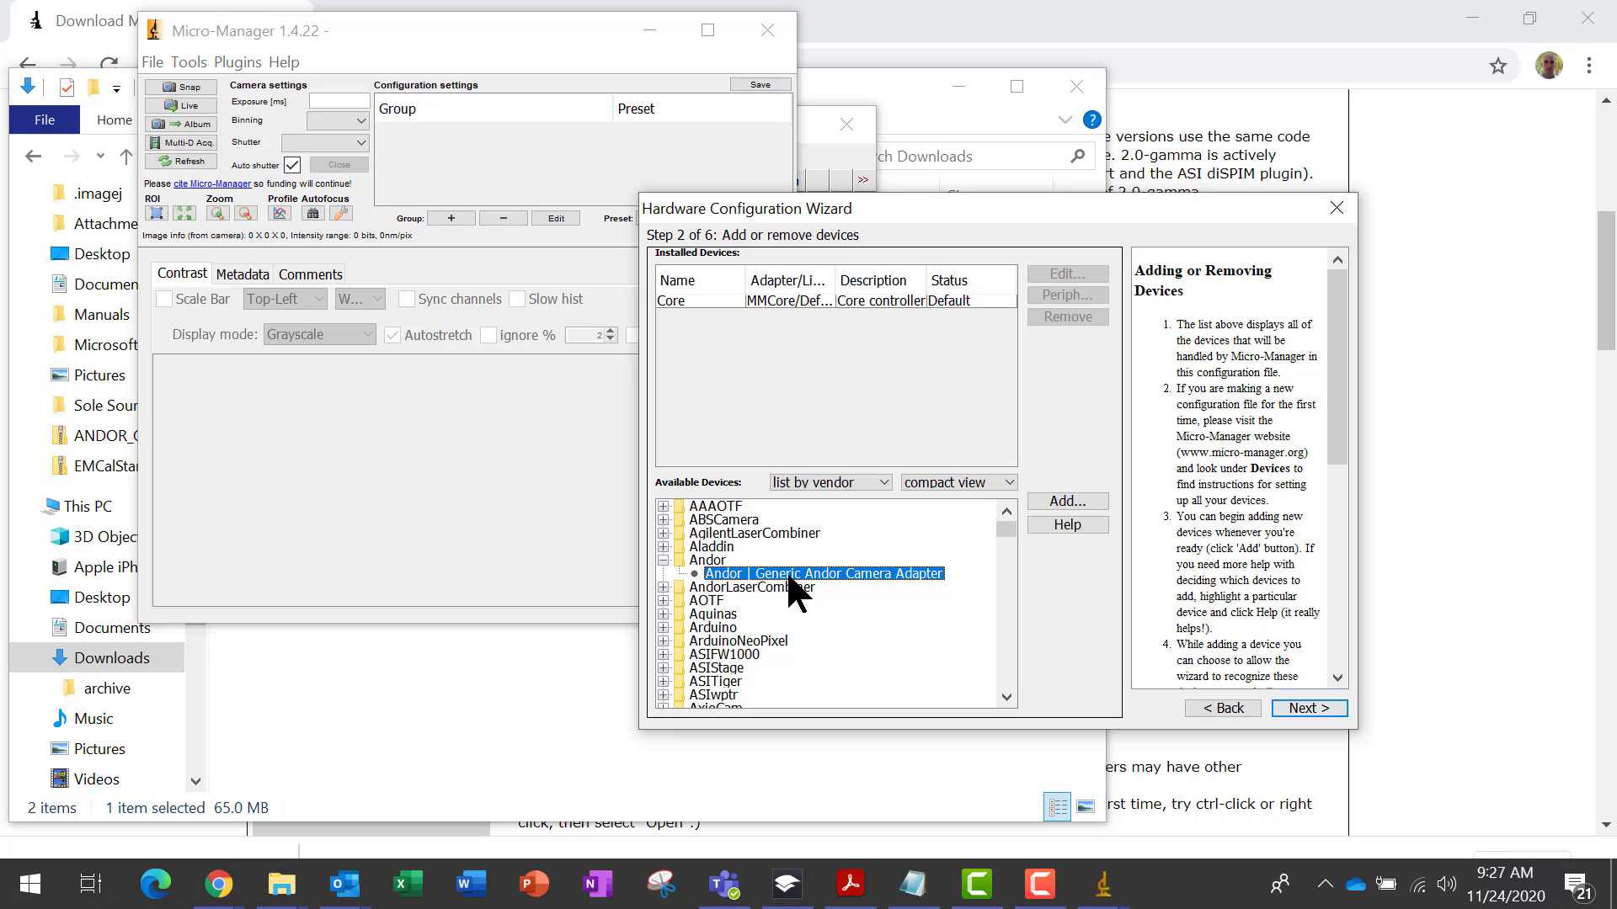
{"action": "left_click", "coordinate": [1065, 503]}
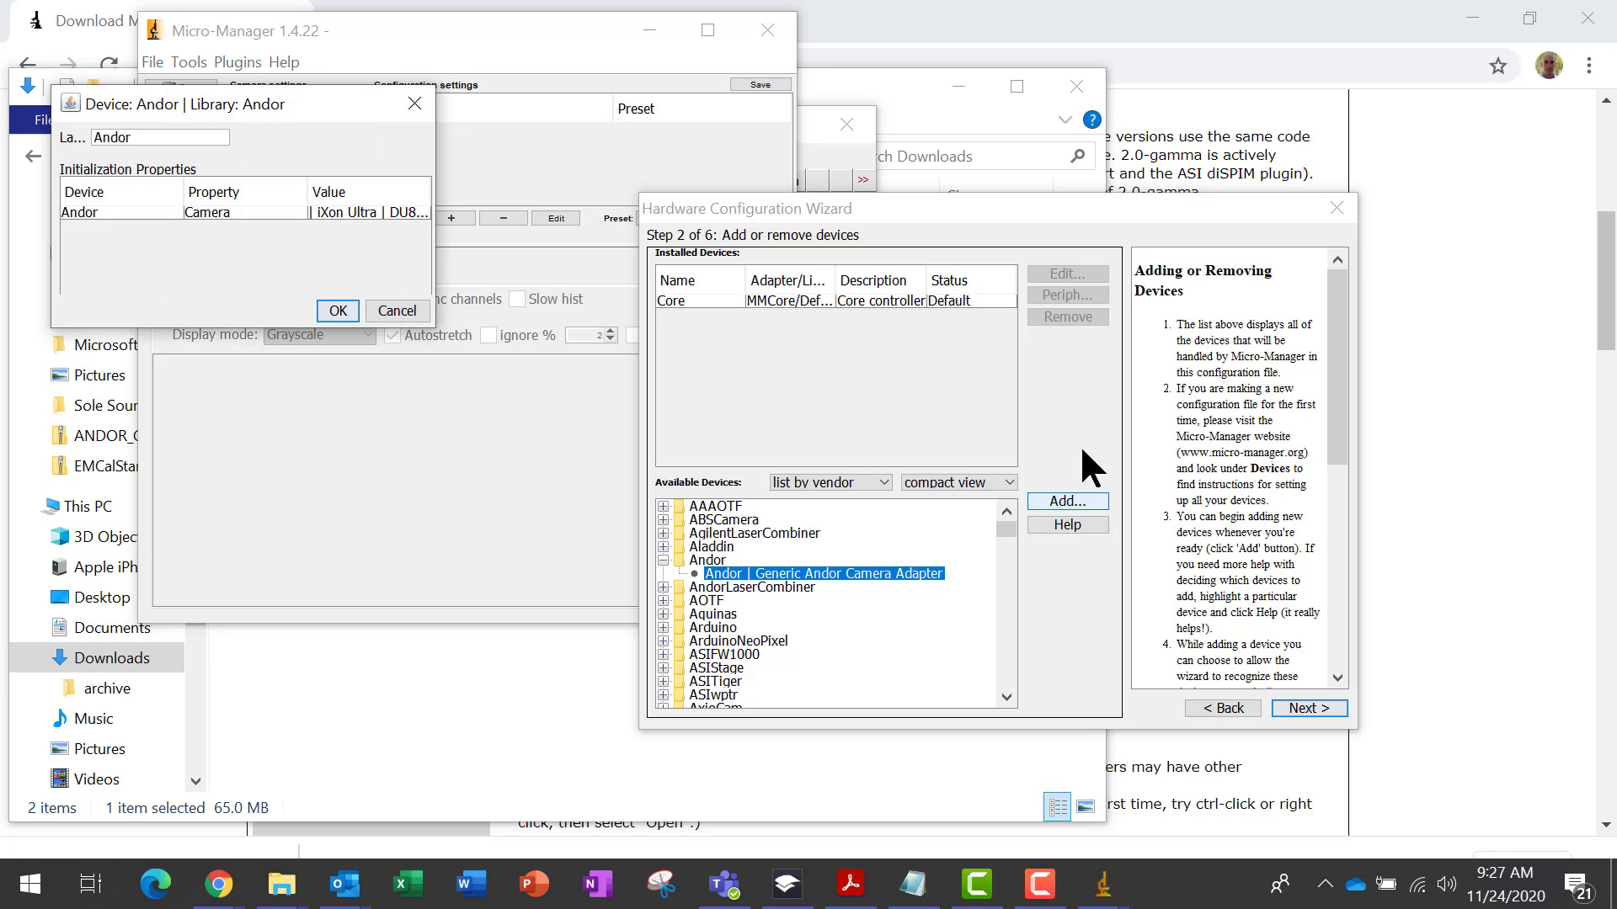
{"action": "left_click", "coordinate": [341, 308]}
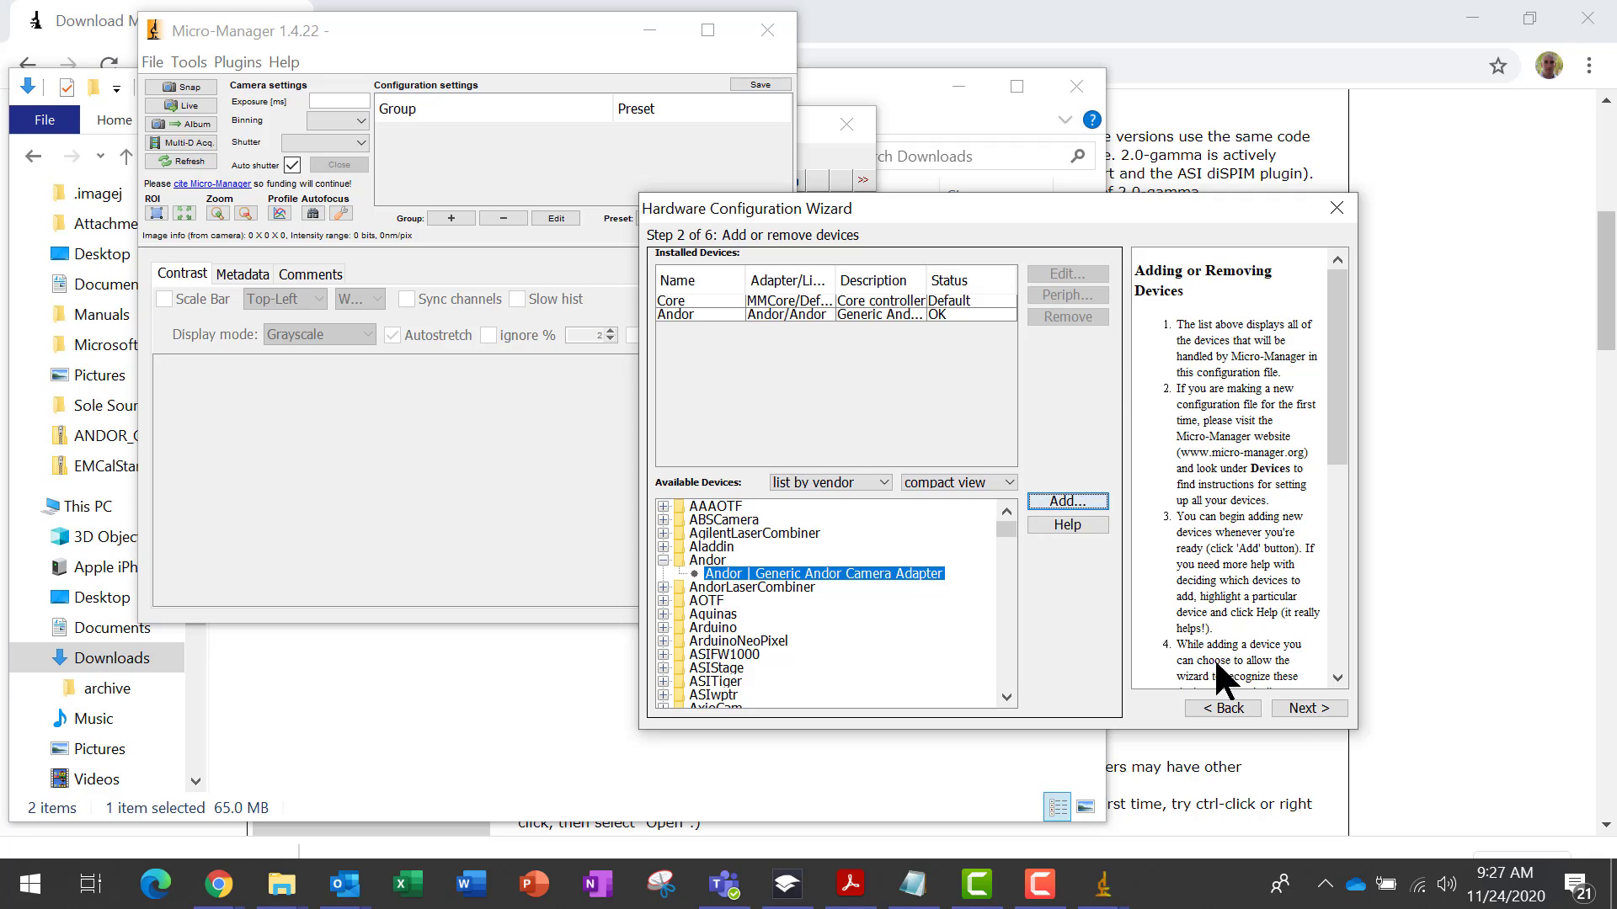
Keep Andor as the default camera with auto-shutter and advance to the device delays step
{"action": "left_click", "coordinate": [1301, 709]}
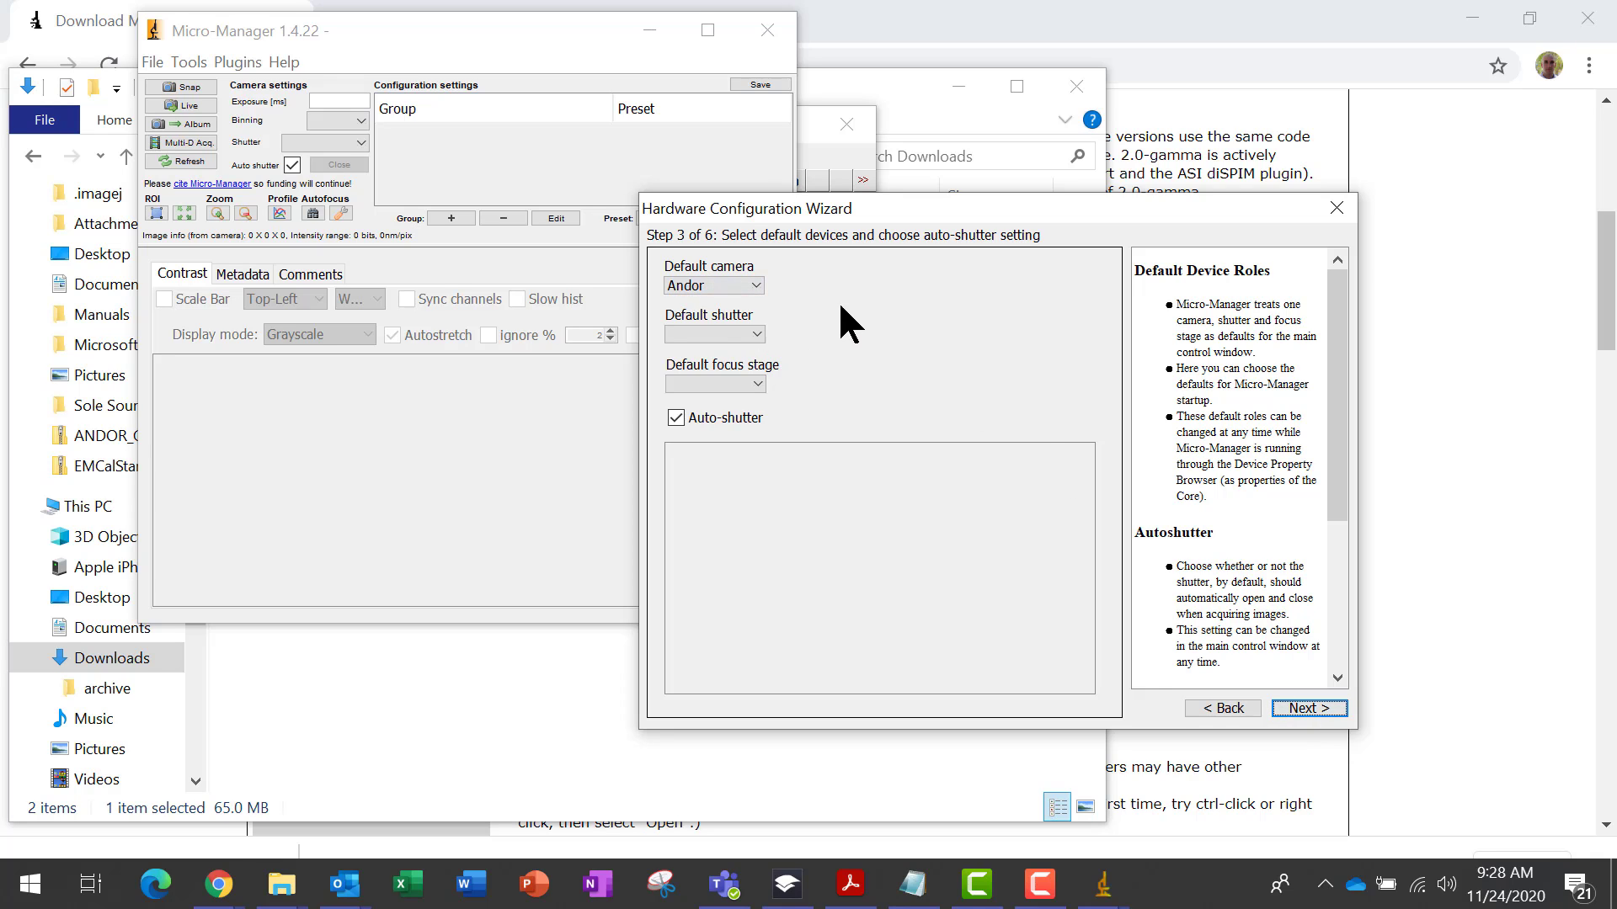
{"action": "left_click", "coordinate": [1309, 708]}
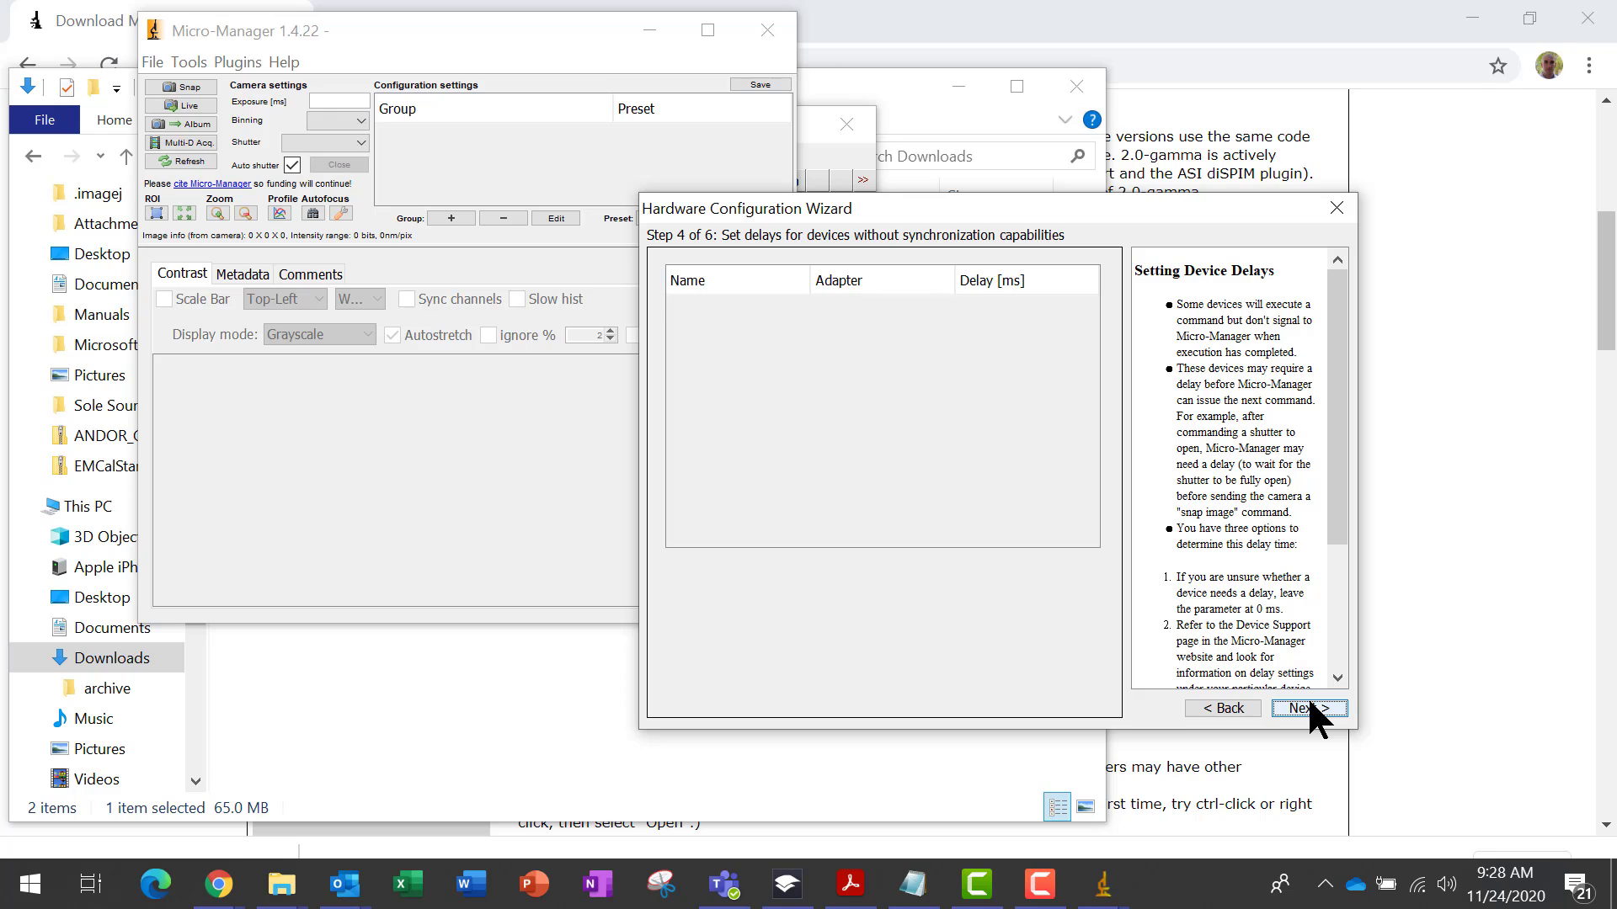
Advance past the delay and label steps, save the configuration to the Desktop as demo_configuration, and finish the wizard
{"action": "left_click", "coordinate": [1307, 707]}
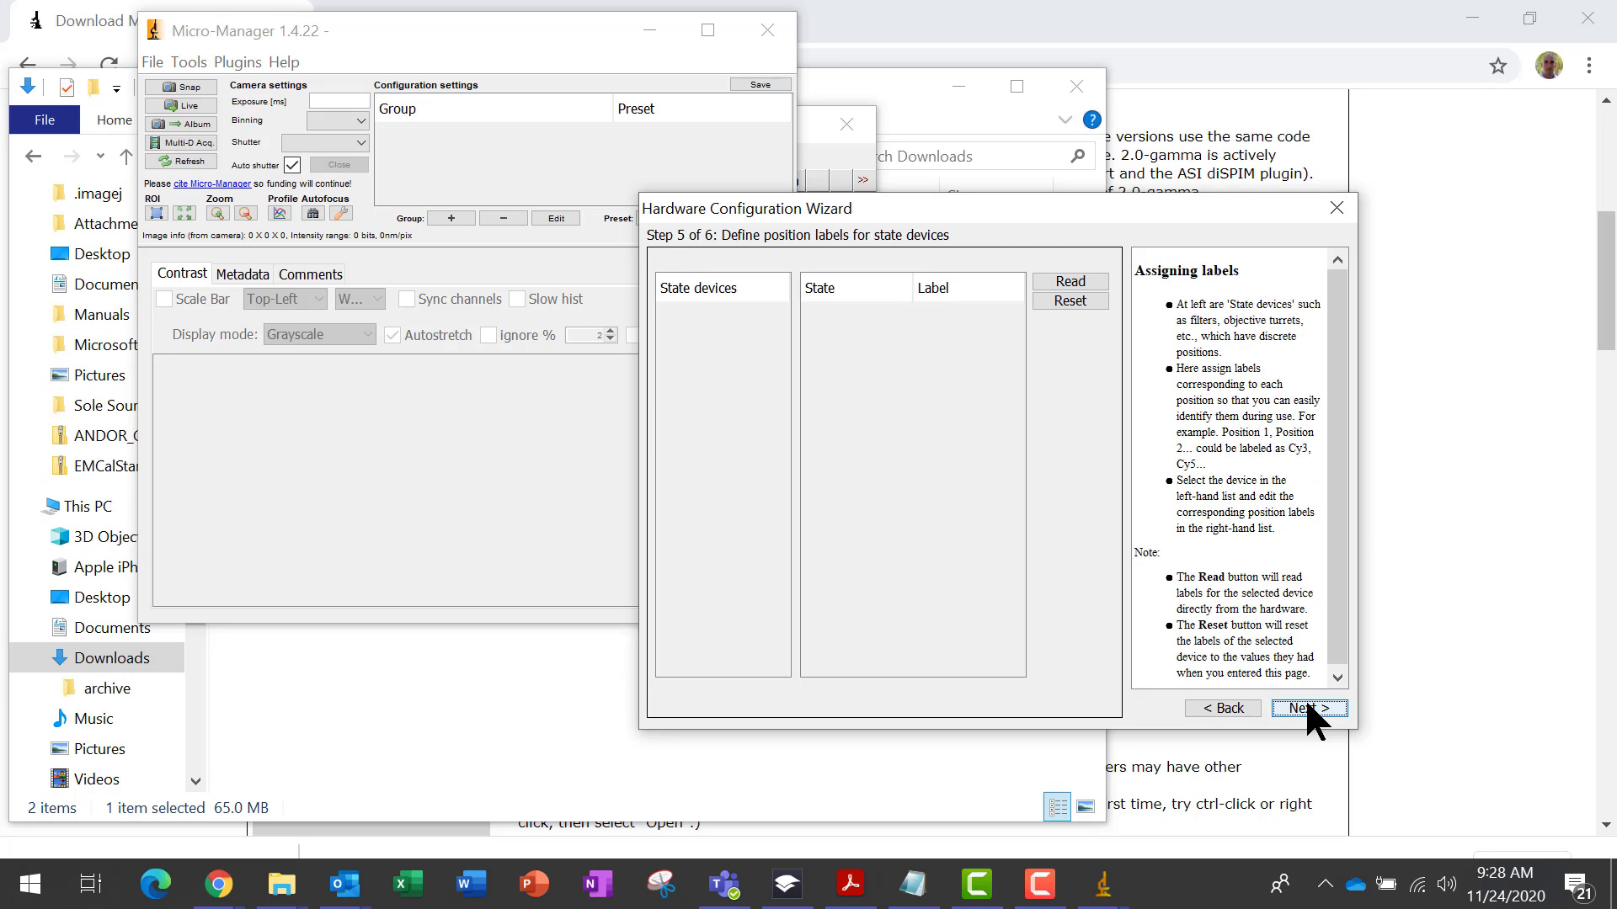
{"action": "left_click", "coordinate": [1307, 709]}
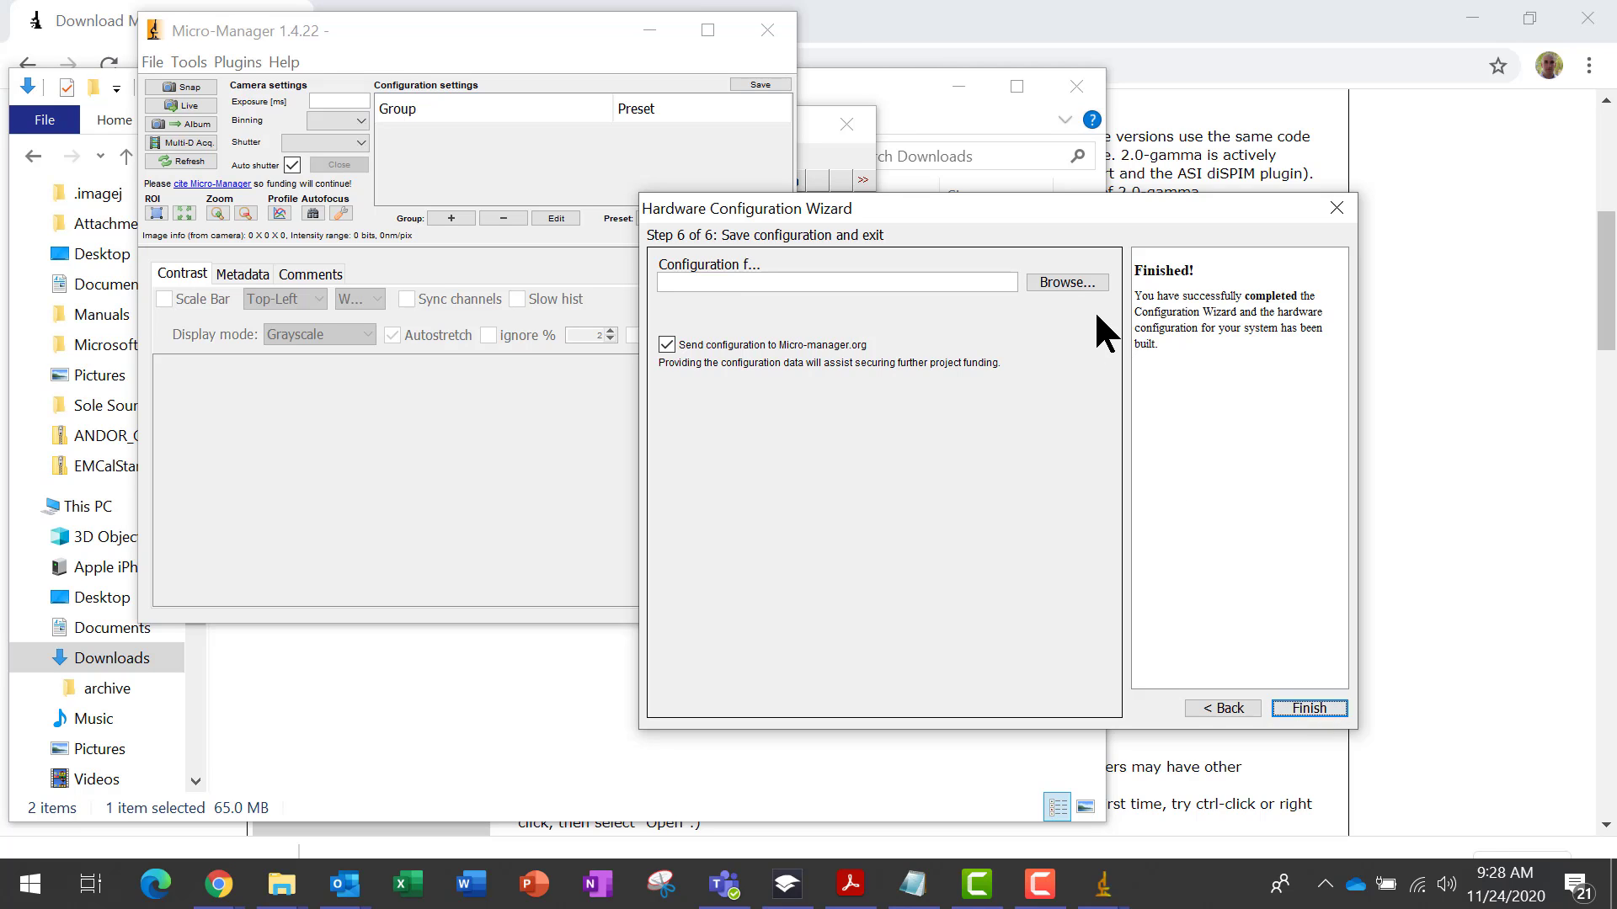
{"action": "left_click", "coordinate": [1068, 281]}
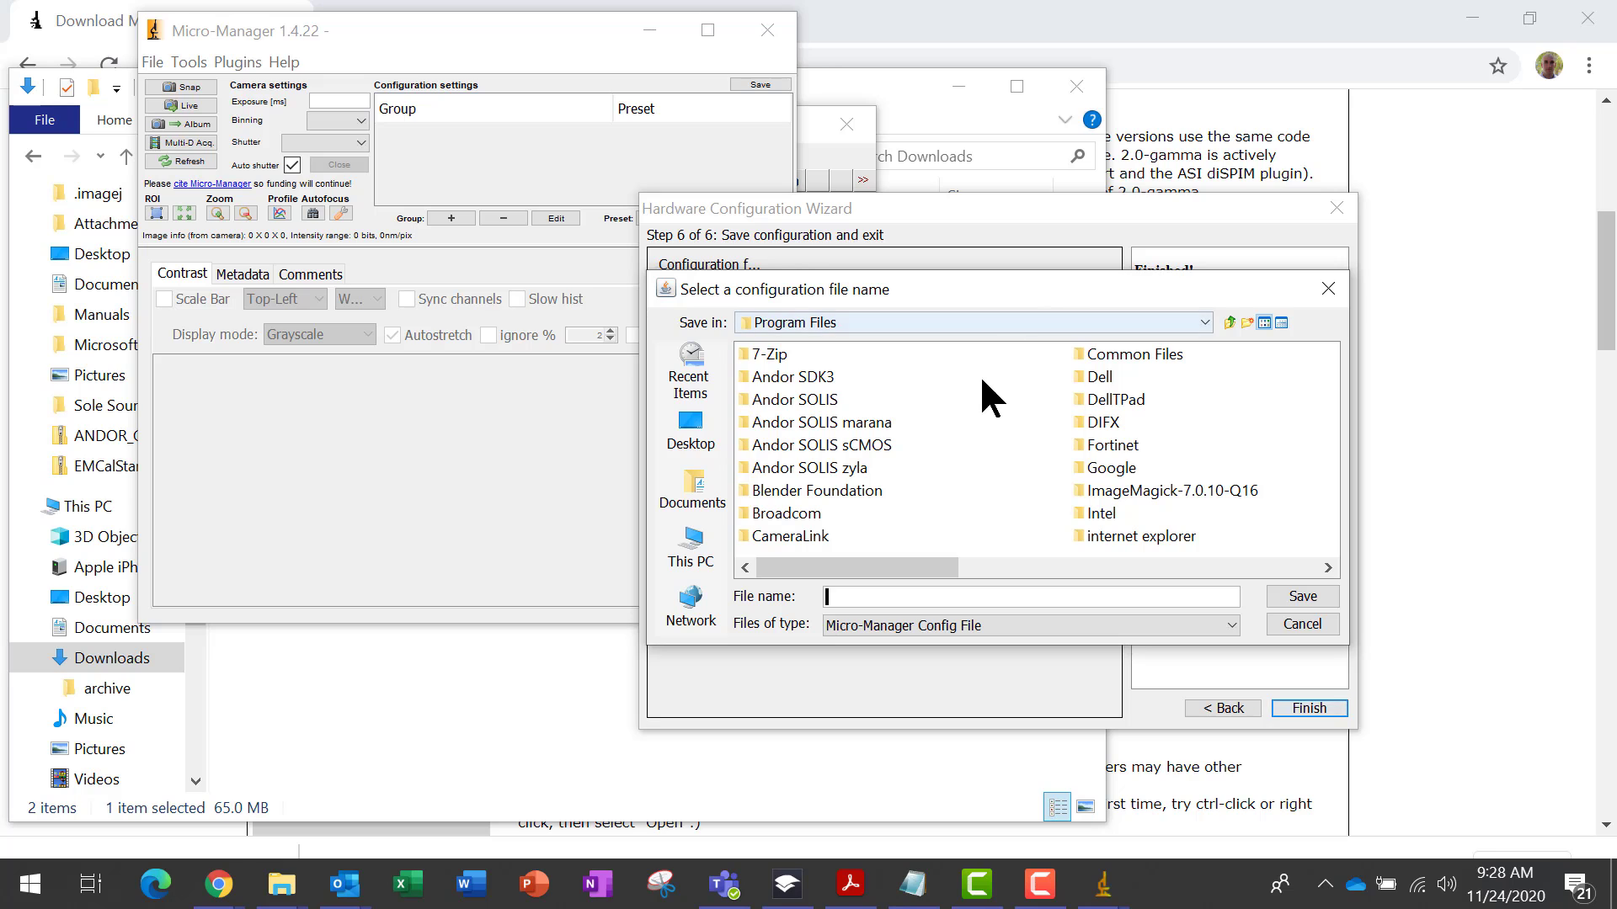
{"action": "left_click", "coordinate": [689, 438]}
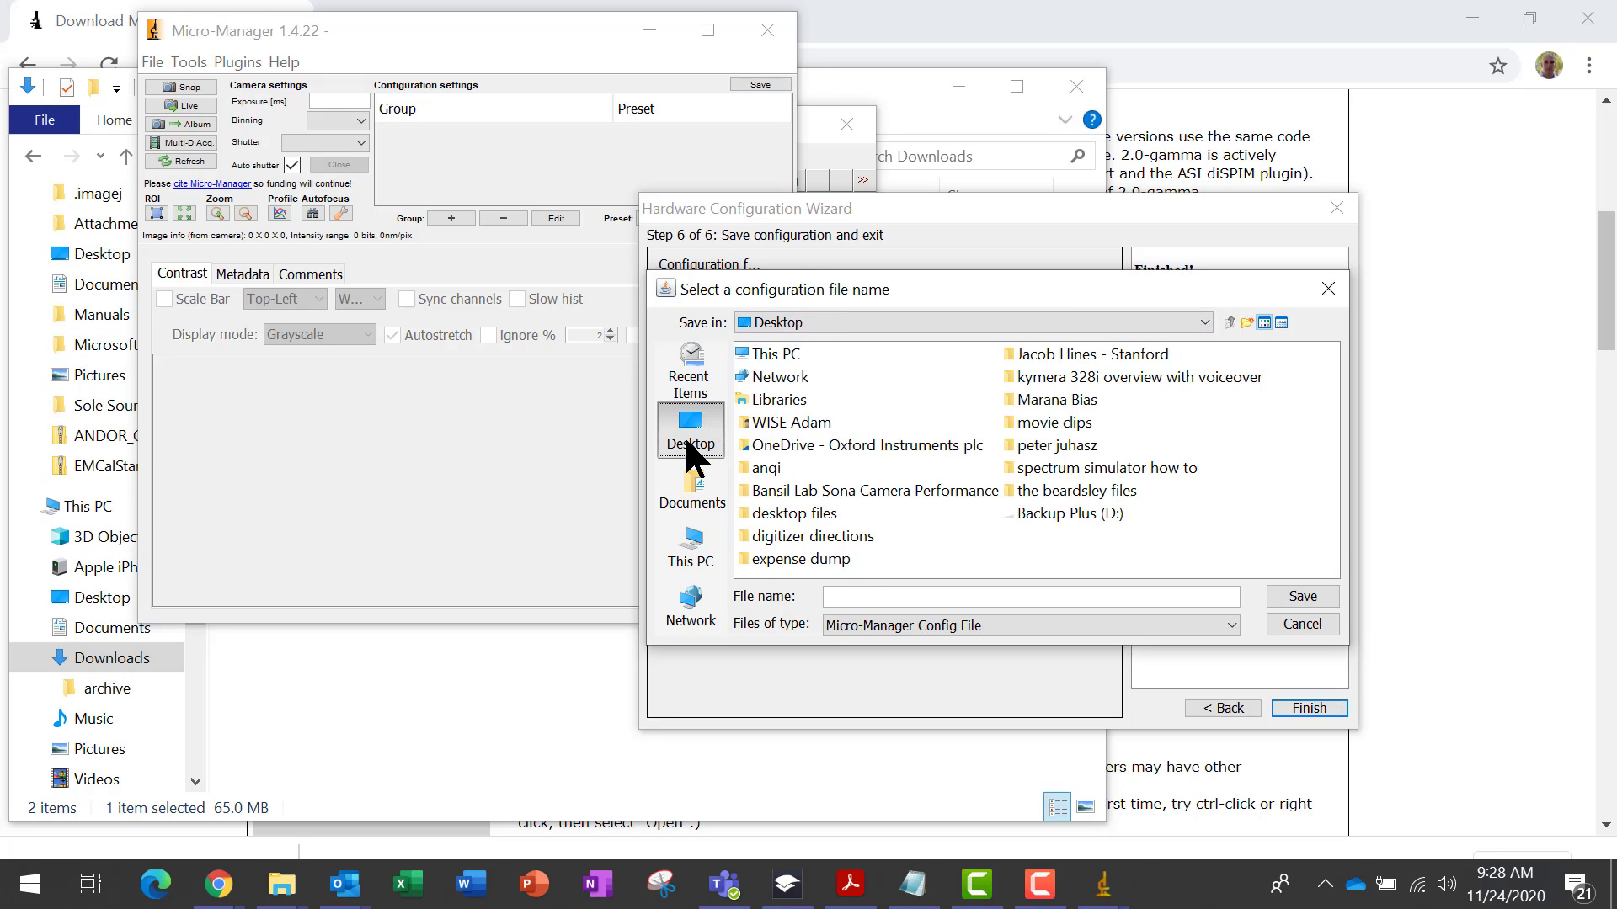
{"action": "left_click", "coordinate": [861, 596]}
{"action": "type", "text": "demo_configu"}
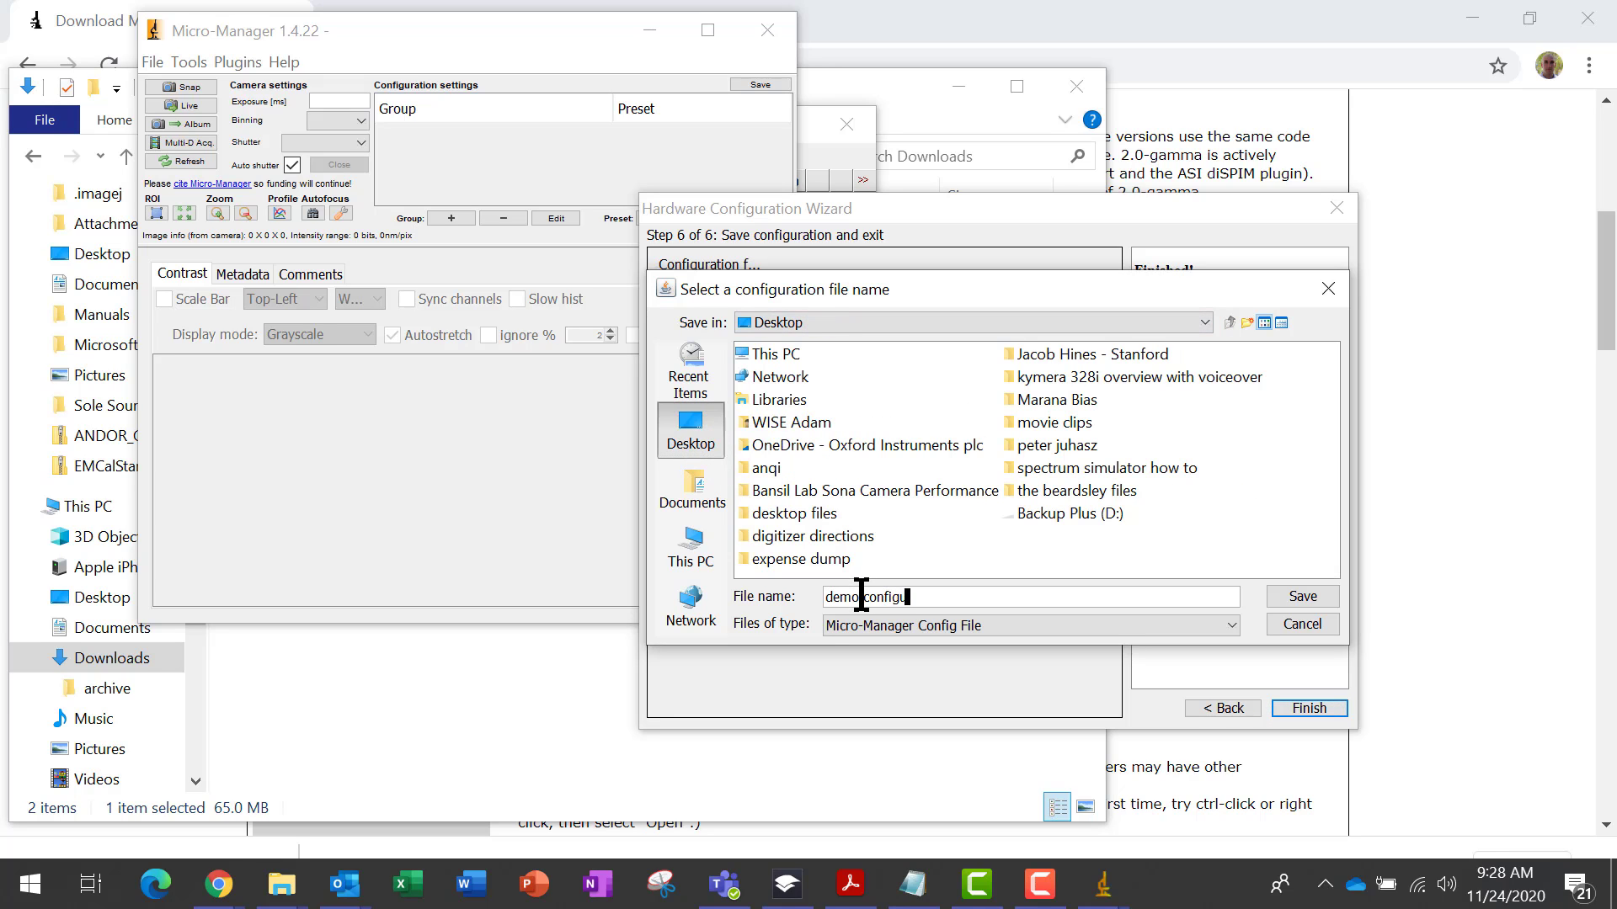
{"action": "type", "text": "ration"}
{"action": "key", "text": "Return"}
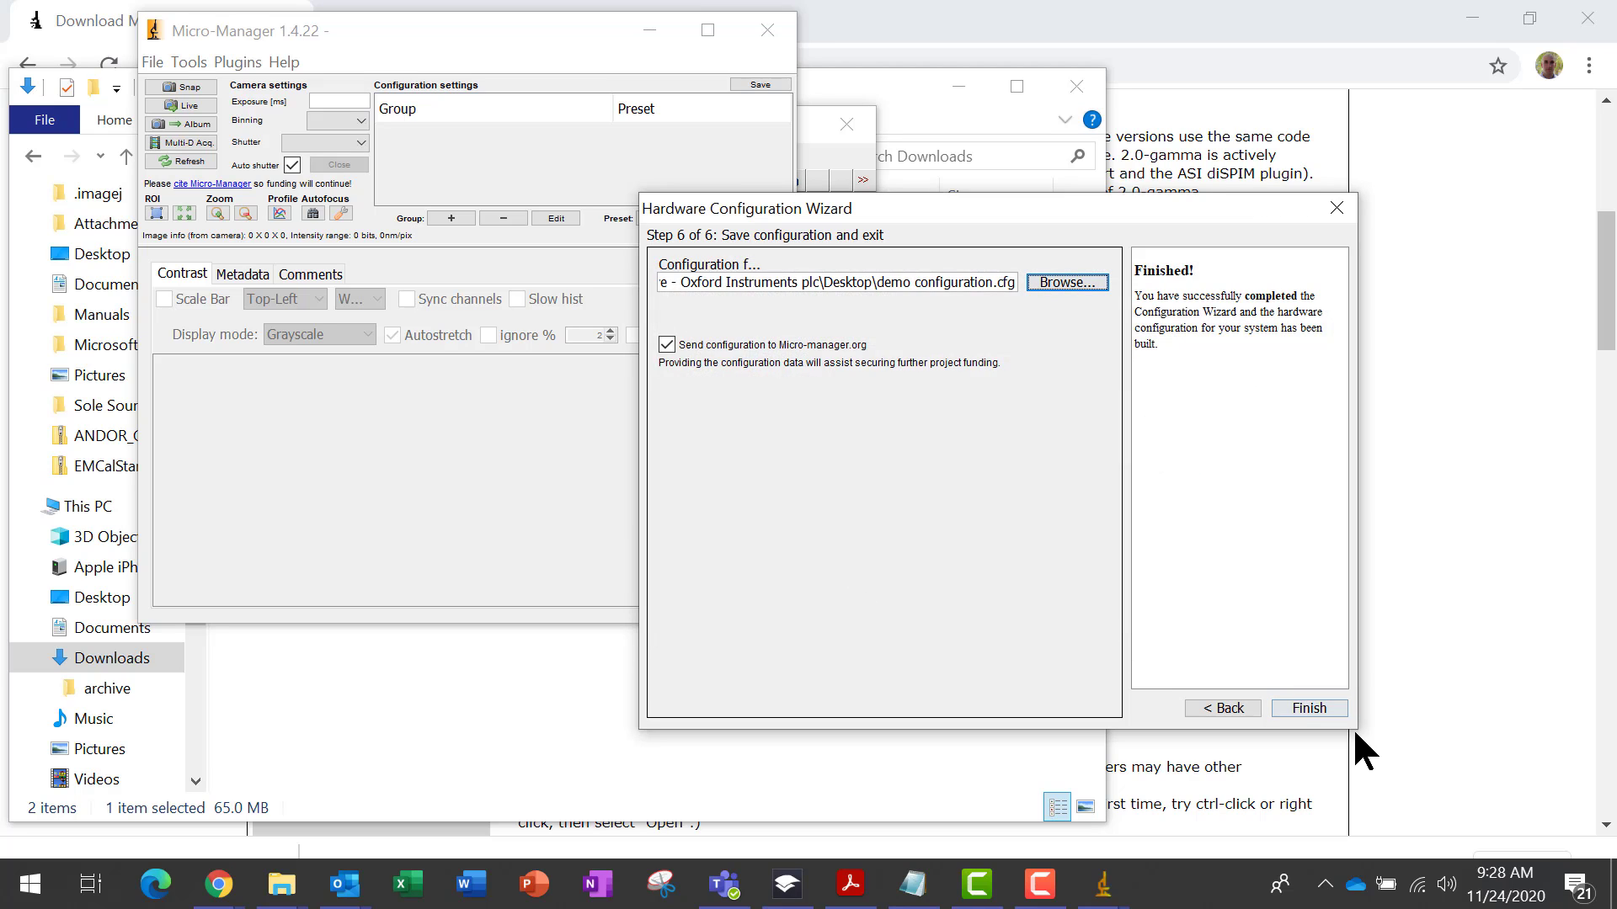
{"action": "left_click", "coordinate": [1310, 710]}
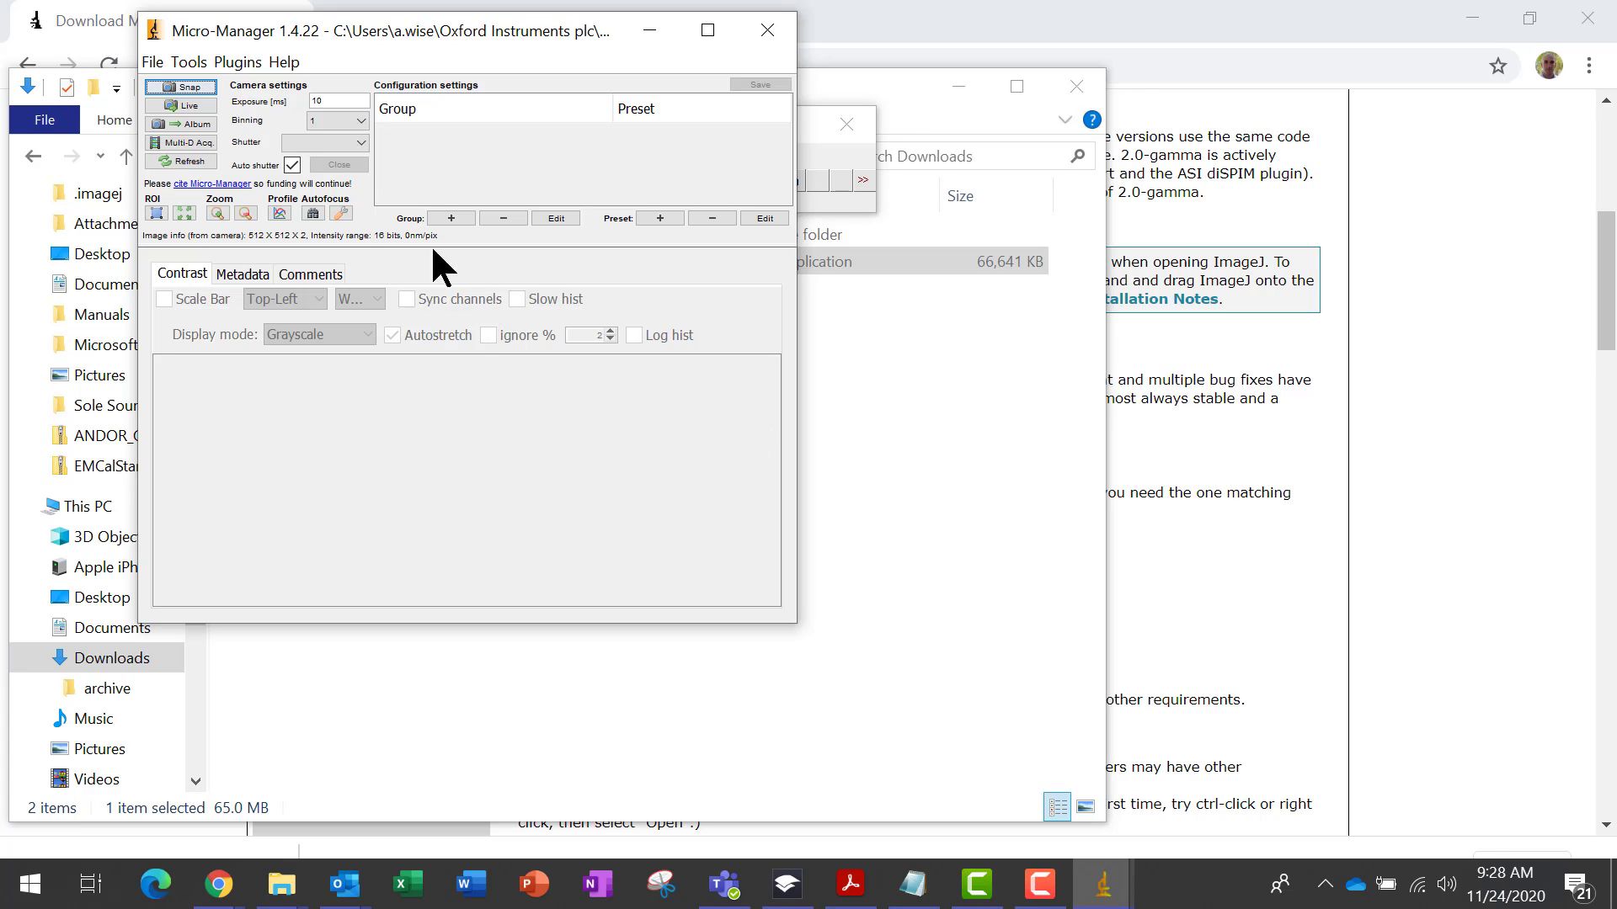
Test the camera by snapping images and starting and stopping live view
{"action": "left_click", "coordinate": [187, 87]}
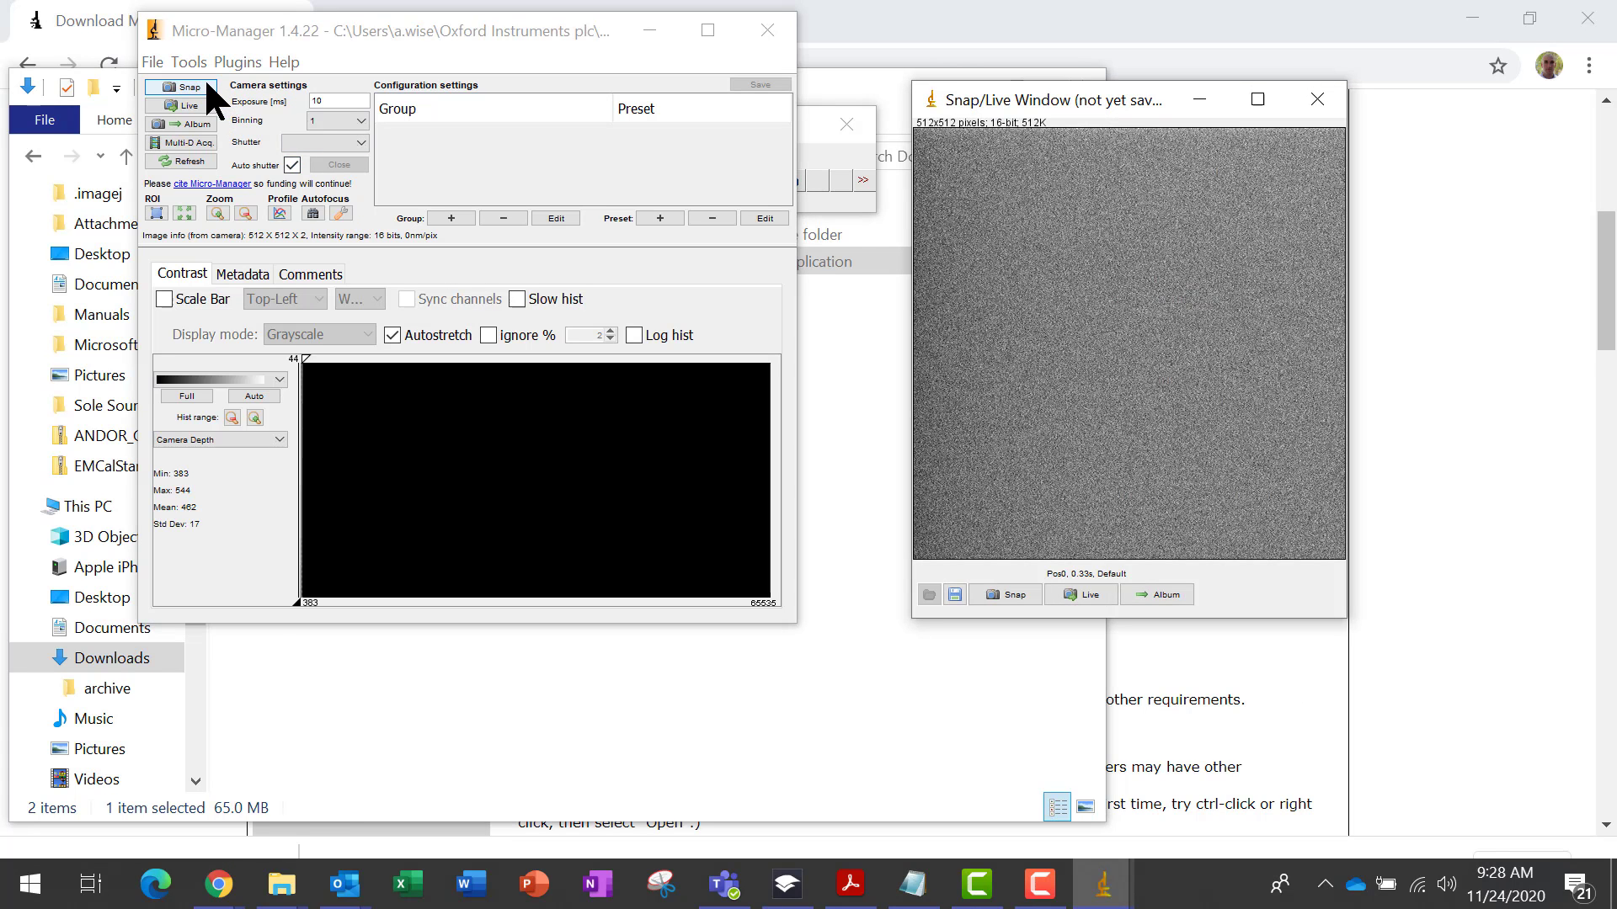
{"action": "left_click", "coordinate": [206, 85]}
{"action": "left_click", "coordinate": [191, 105]}
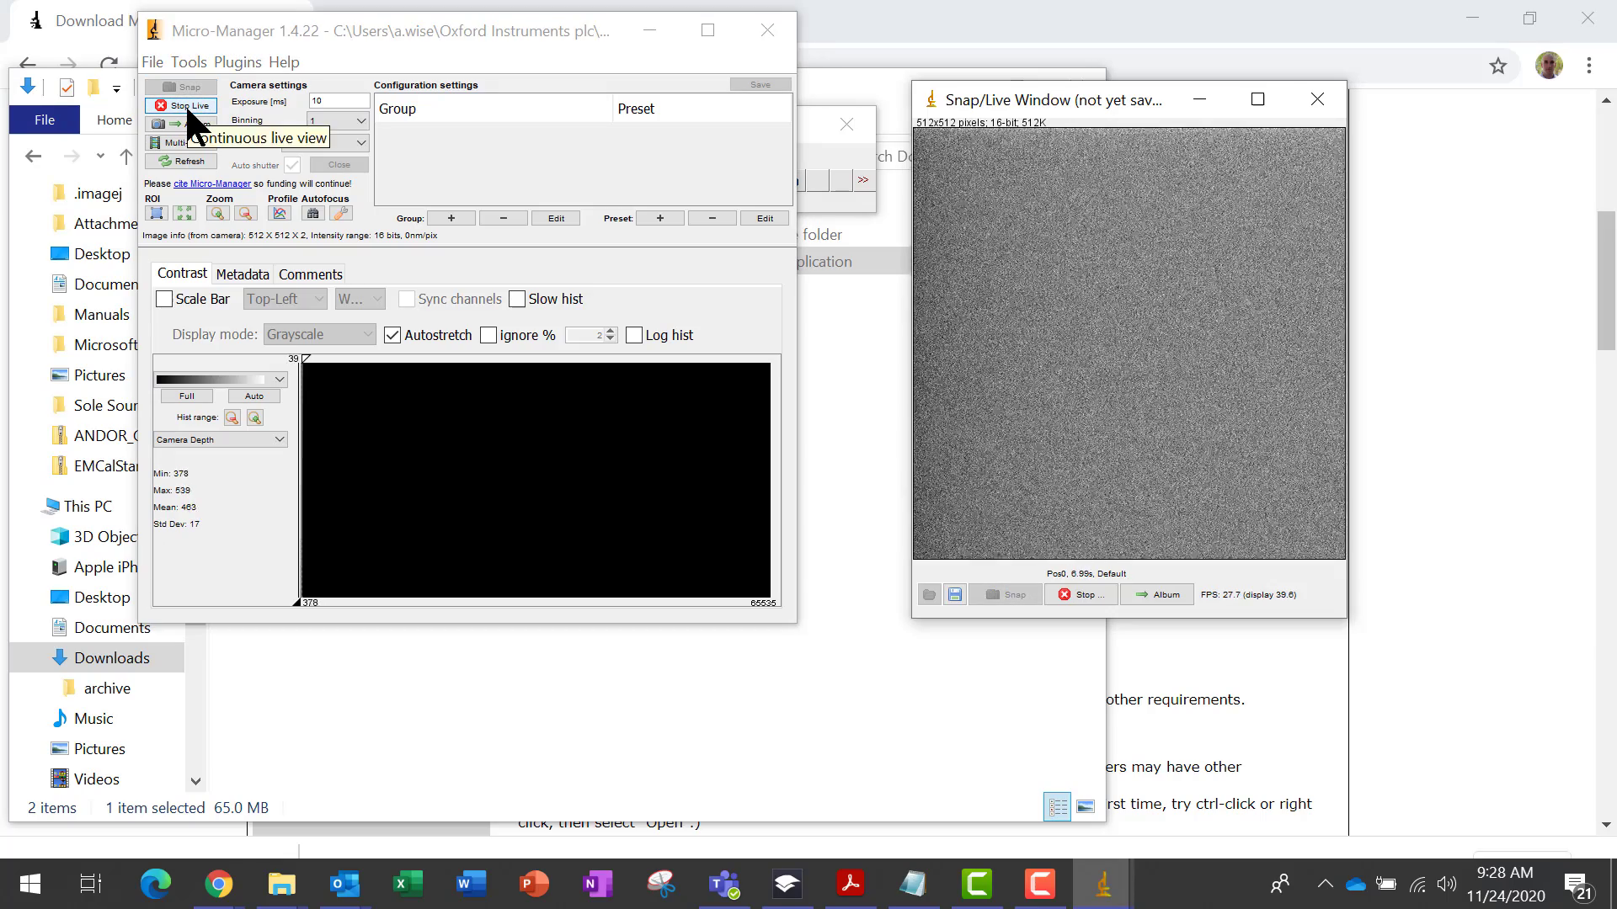
{"action": "left_click", "coordinate": [185, 102]}
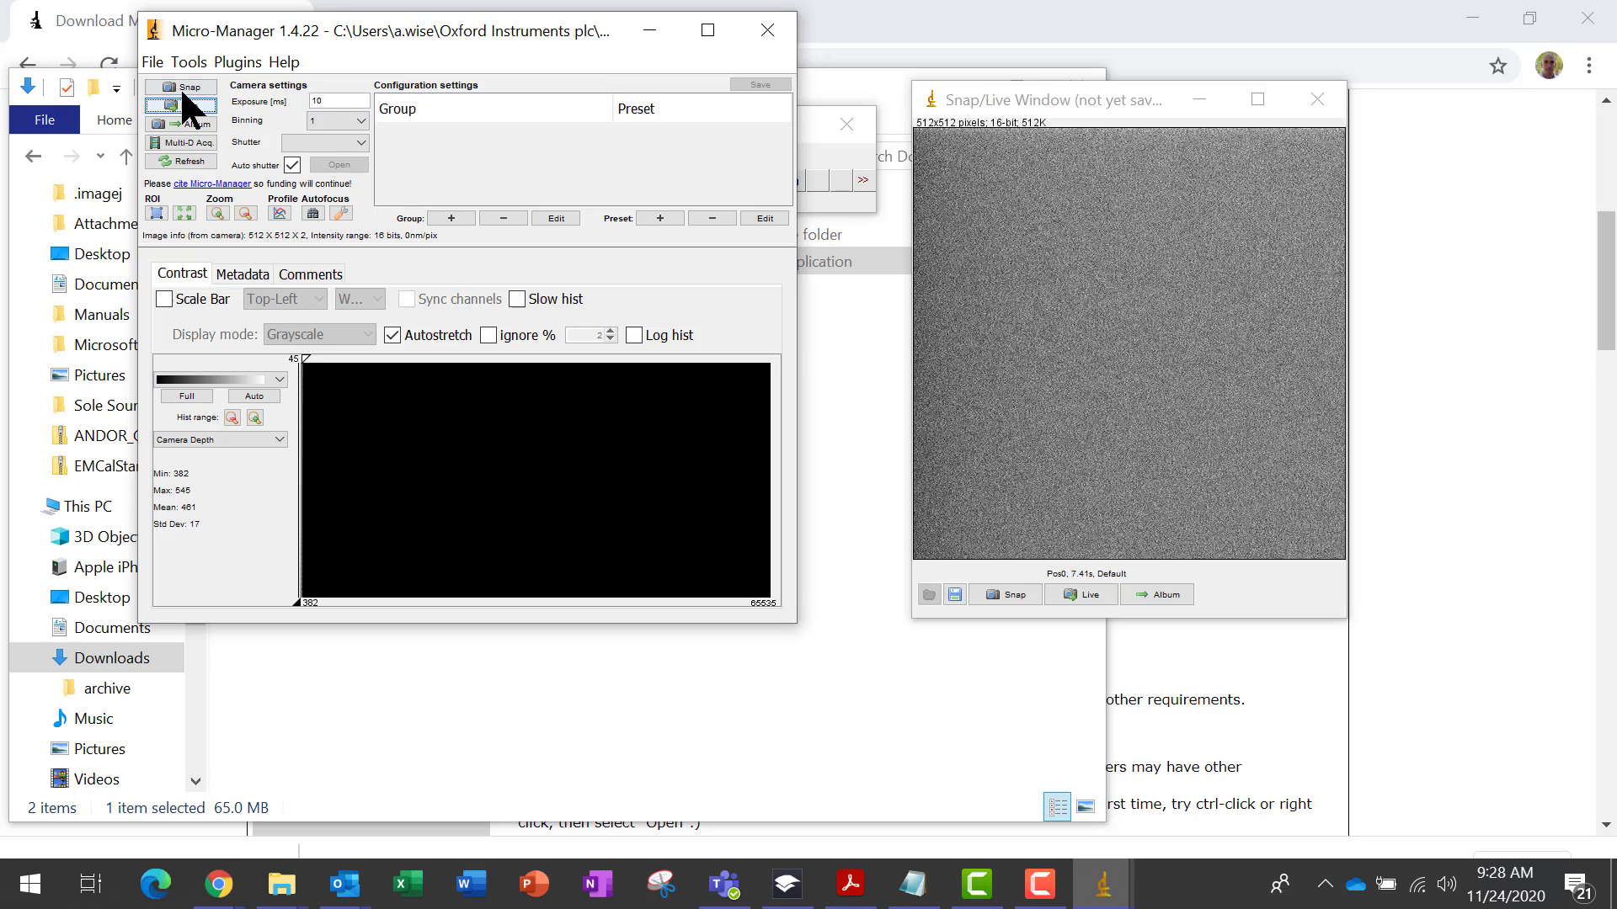
{"action": "left_click", "coordinate": [181, 87]}
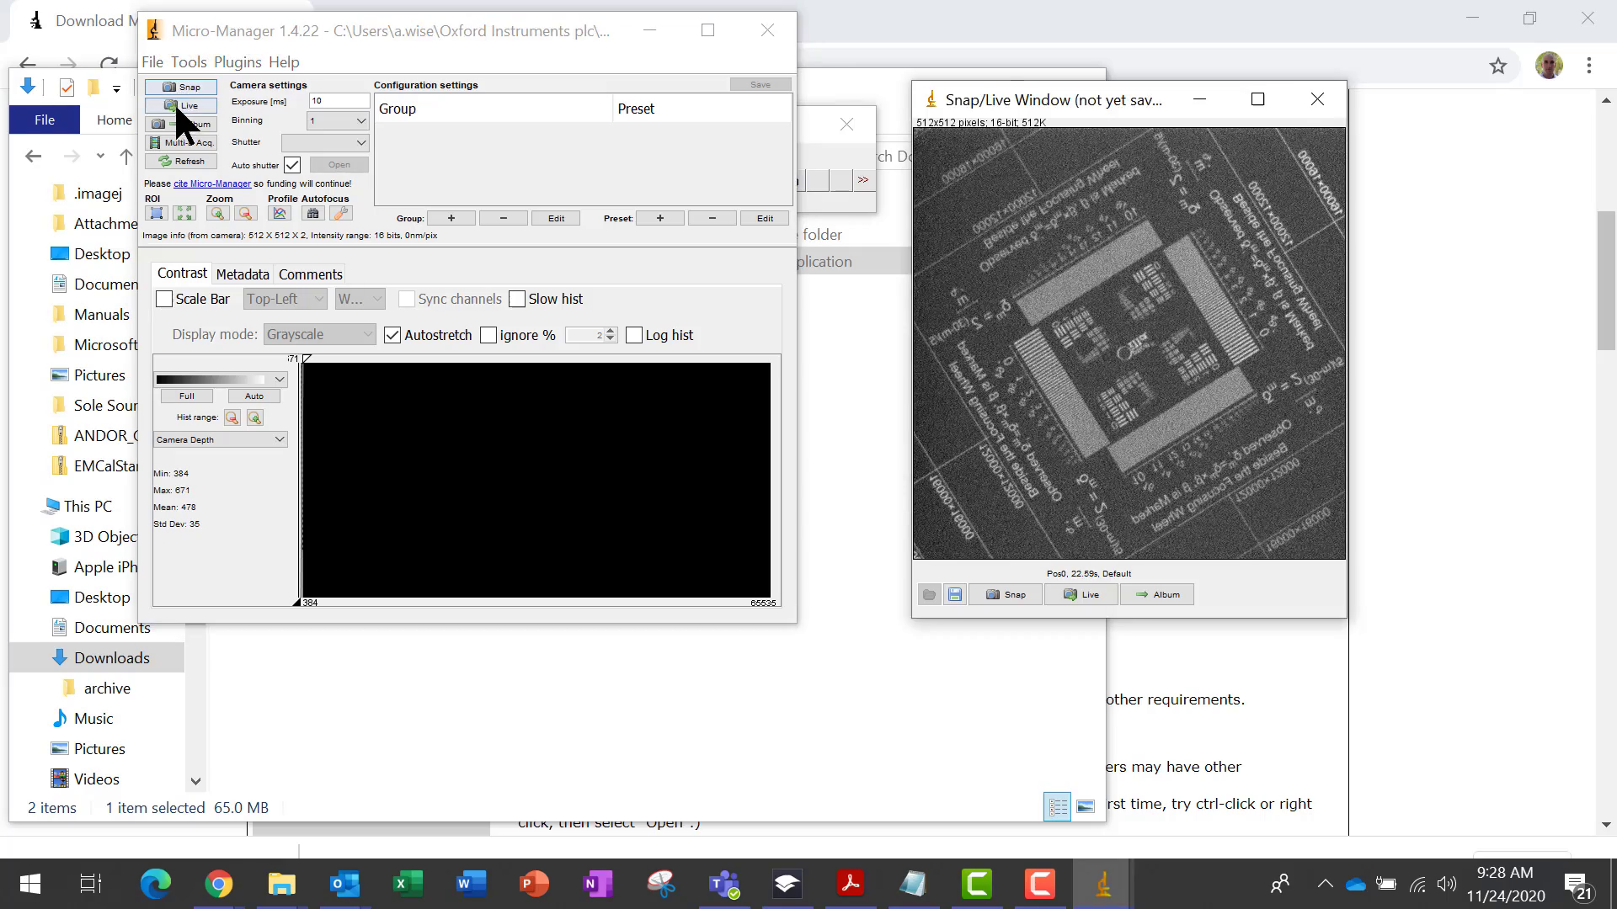
{"action": "left_click", "coordinate": [175, 106]}
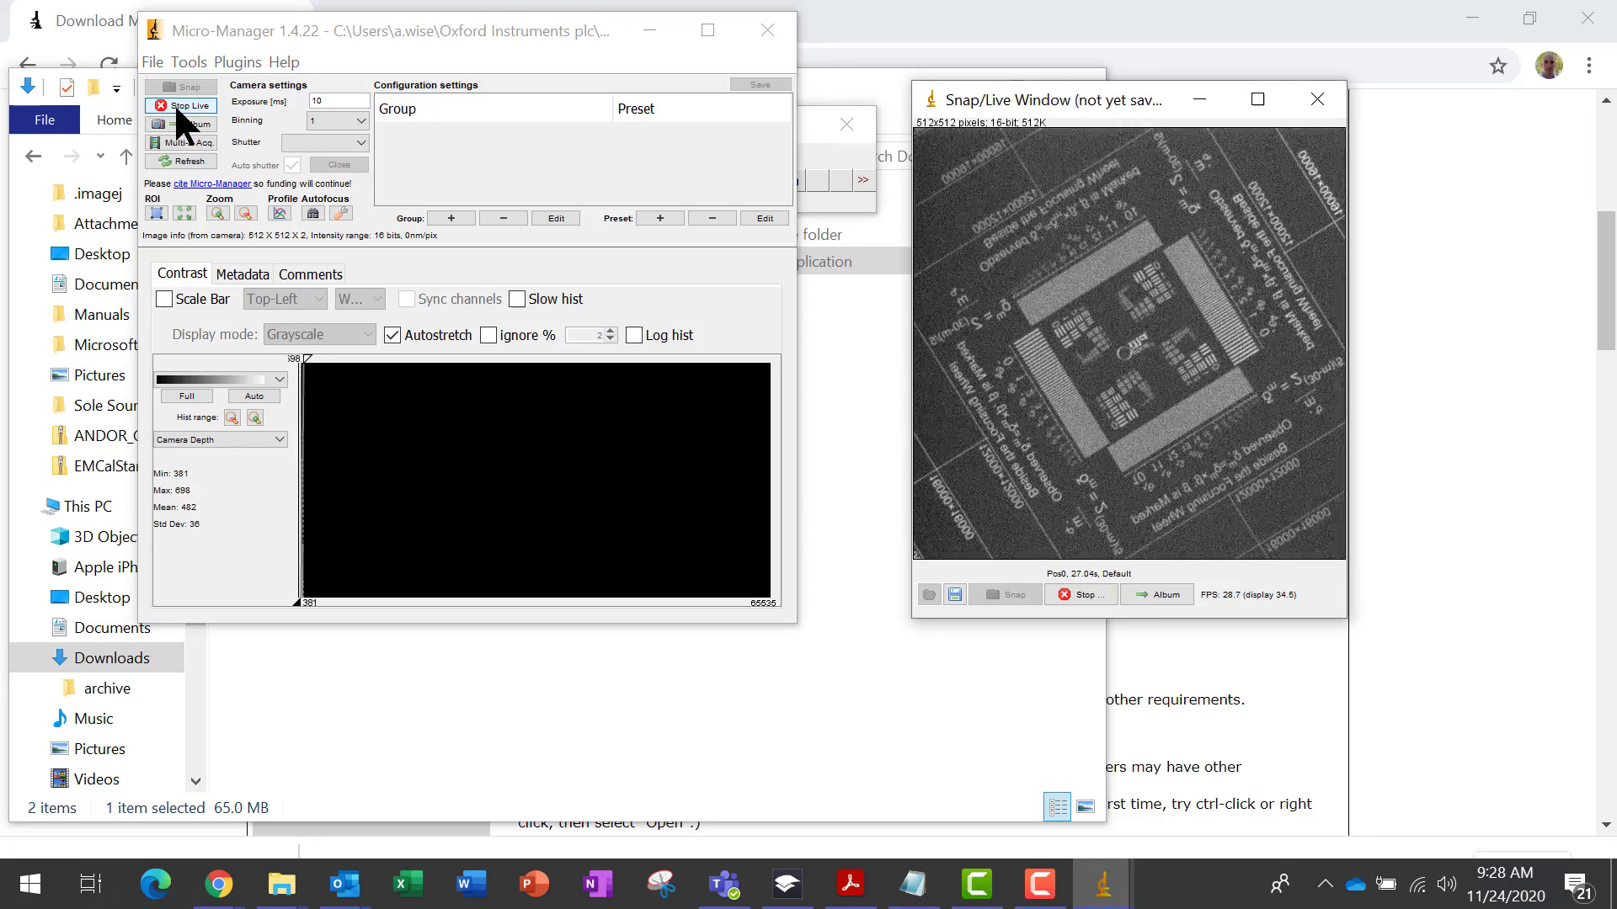
{"action": "left_click", "coordinate": [175, 105]}
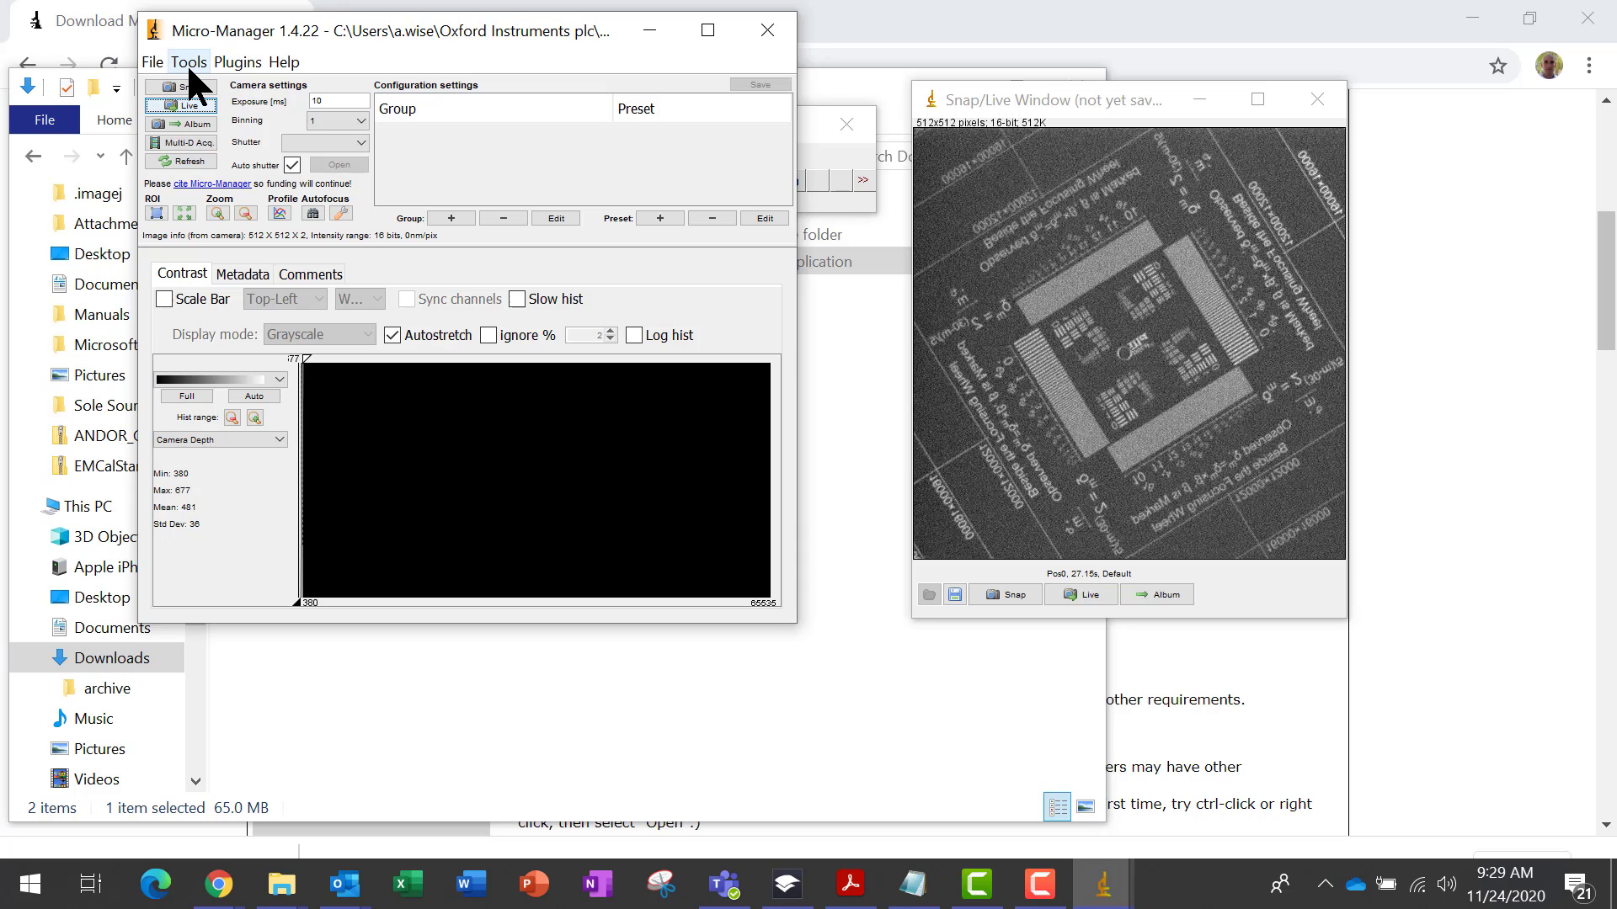
Open the Device Property Browser and widen it to show the full property names
{"action": "left_click", "coordinate": [188, 64]}
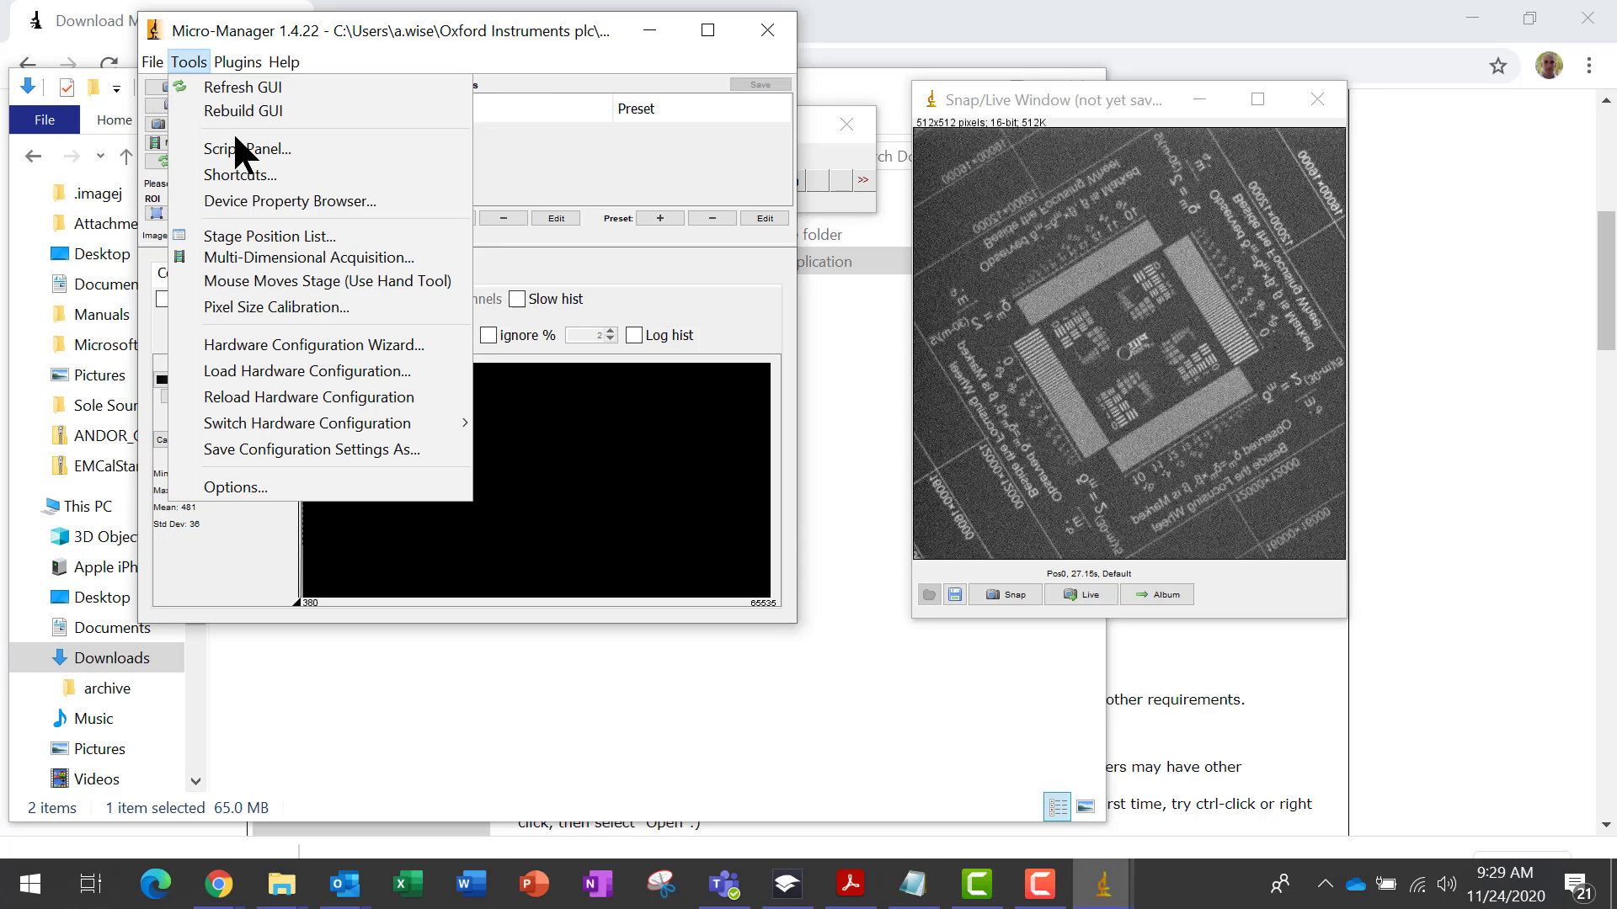
{"action": "left_click", "coordinate": [232, 202]}
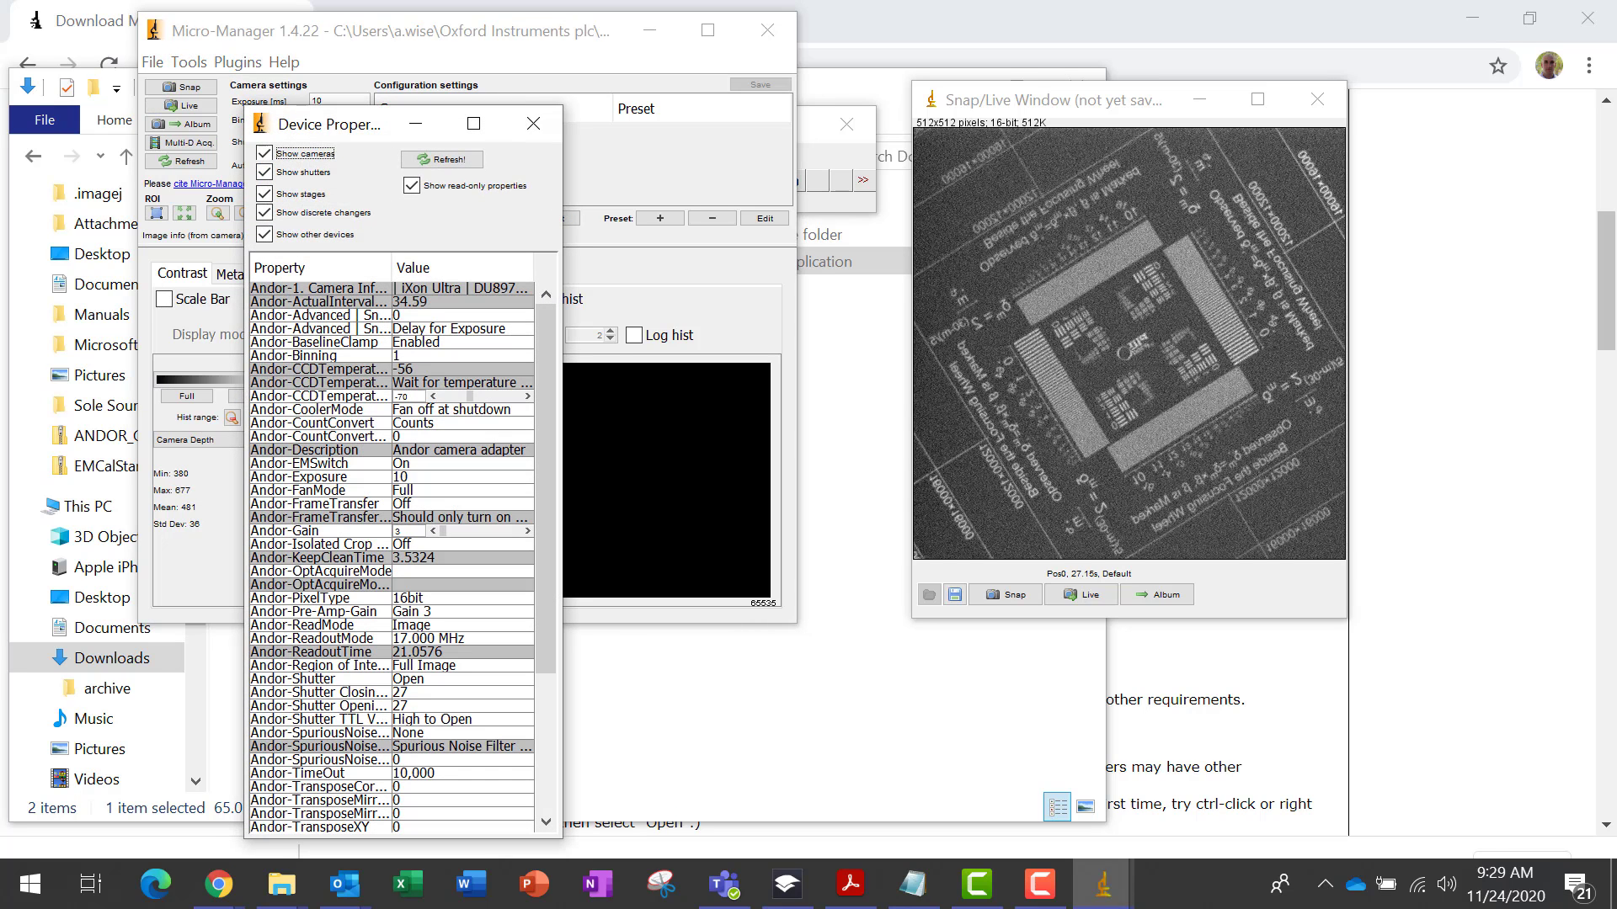
{"action": "left_click_drag", "start_coordinate": [545, 360], "coordinate": [548, 523]}
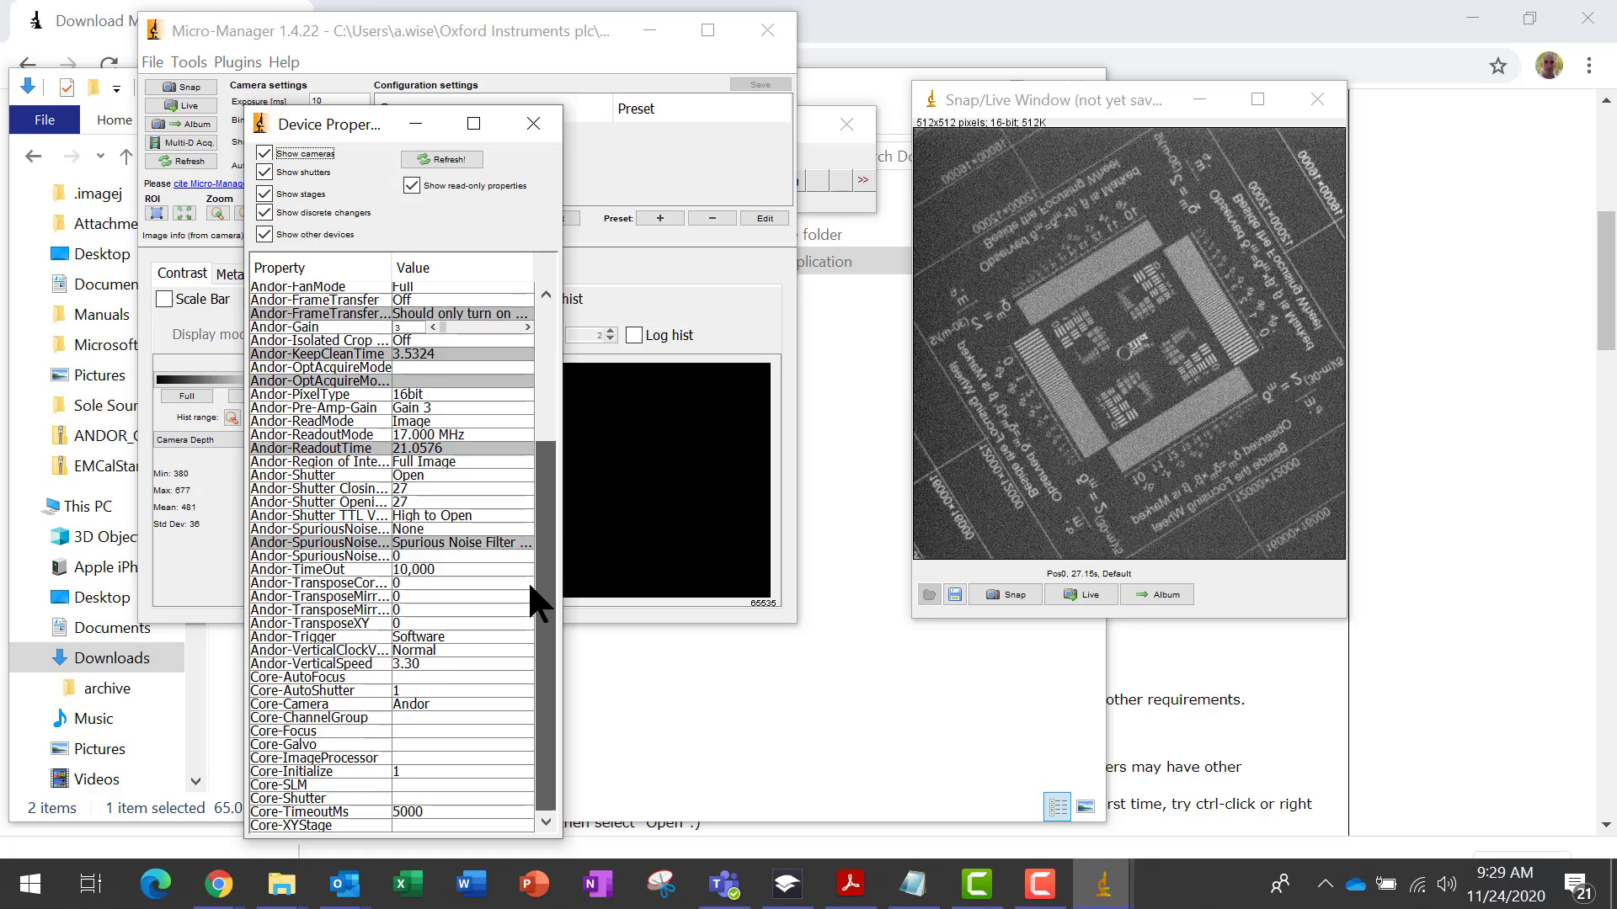
{"action": "left_click_drag", "start_coordinate": [530, 587], "coordinate": [537, 313]}
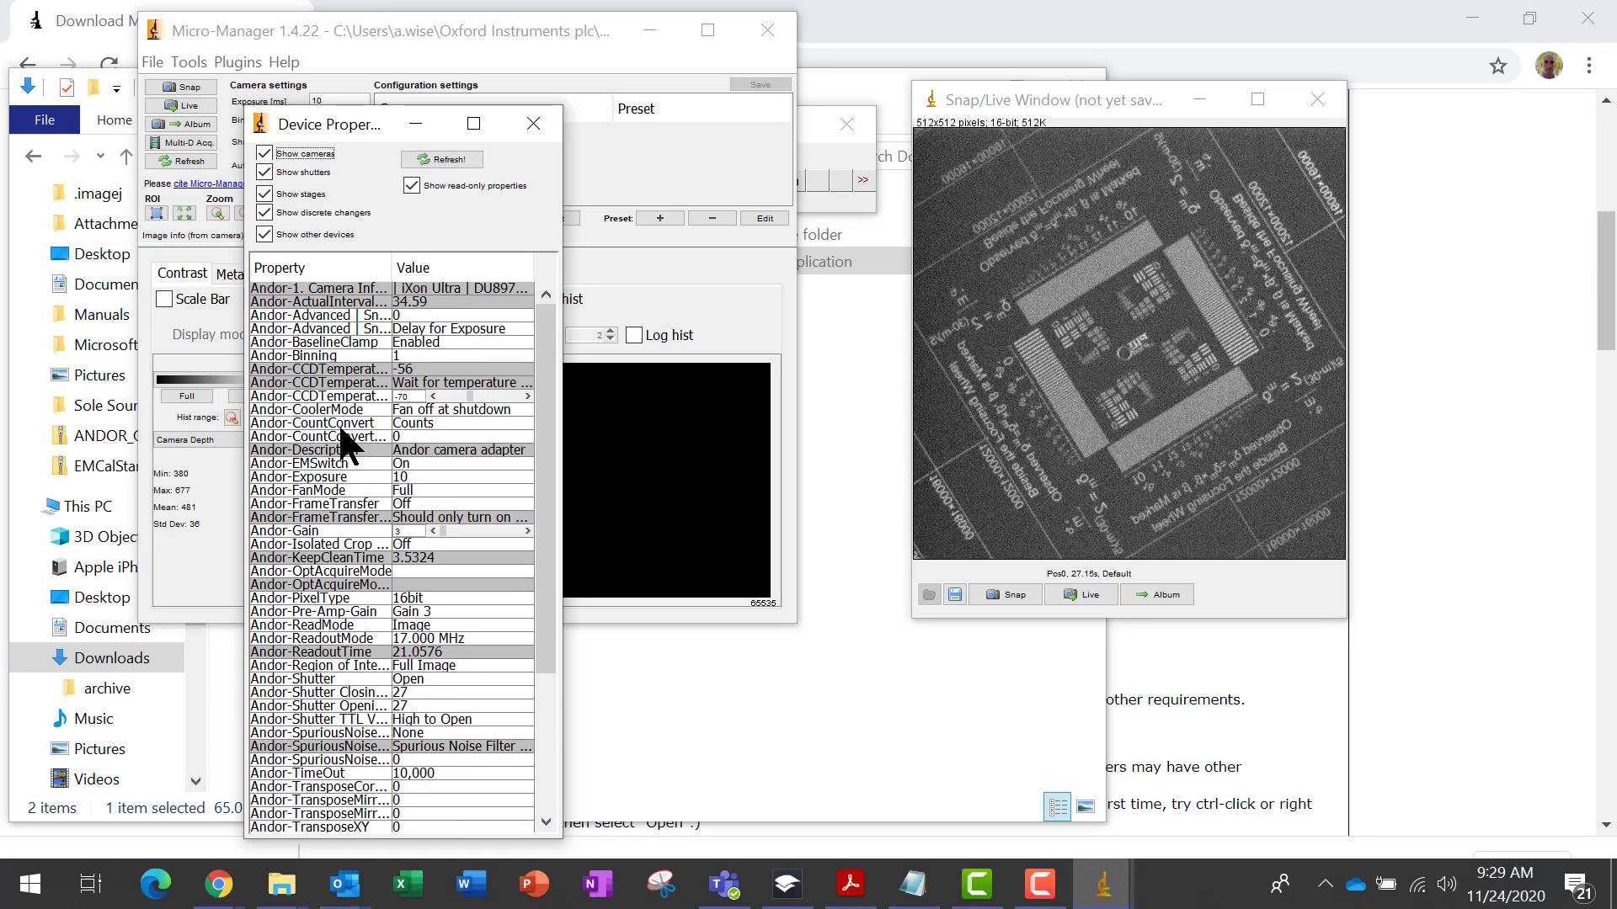
{"action": "left_click", "coordinate": [419, 386]}
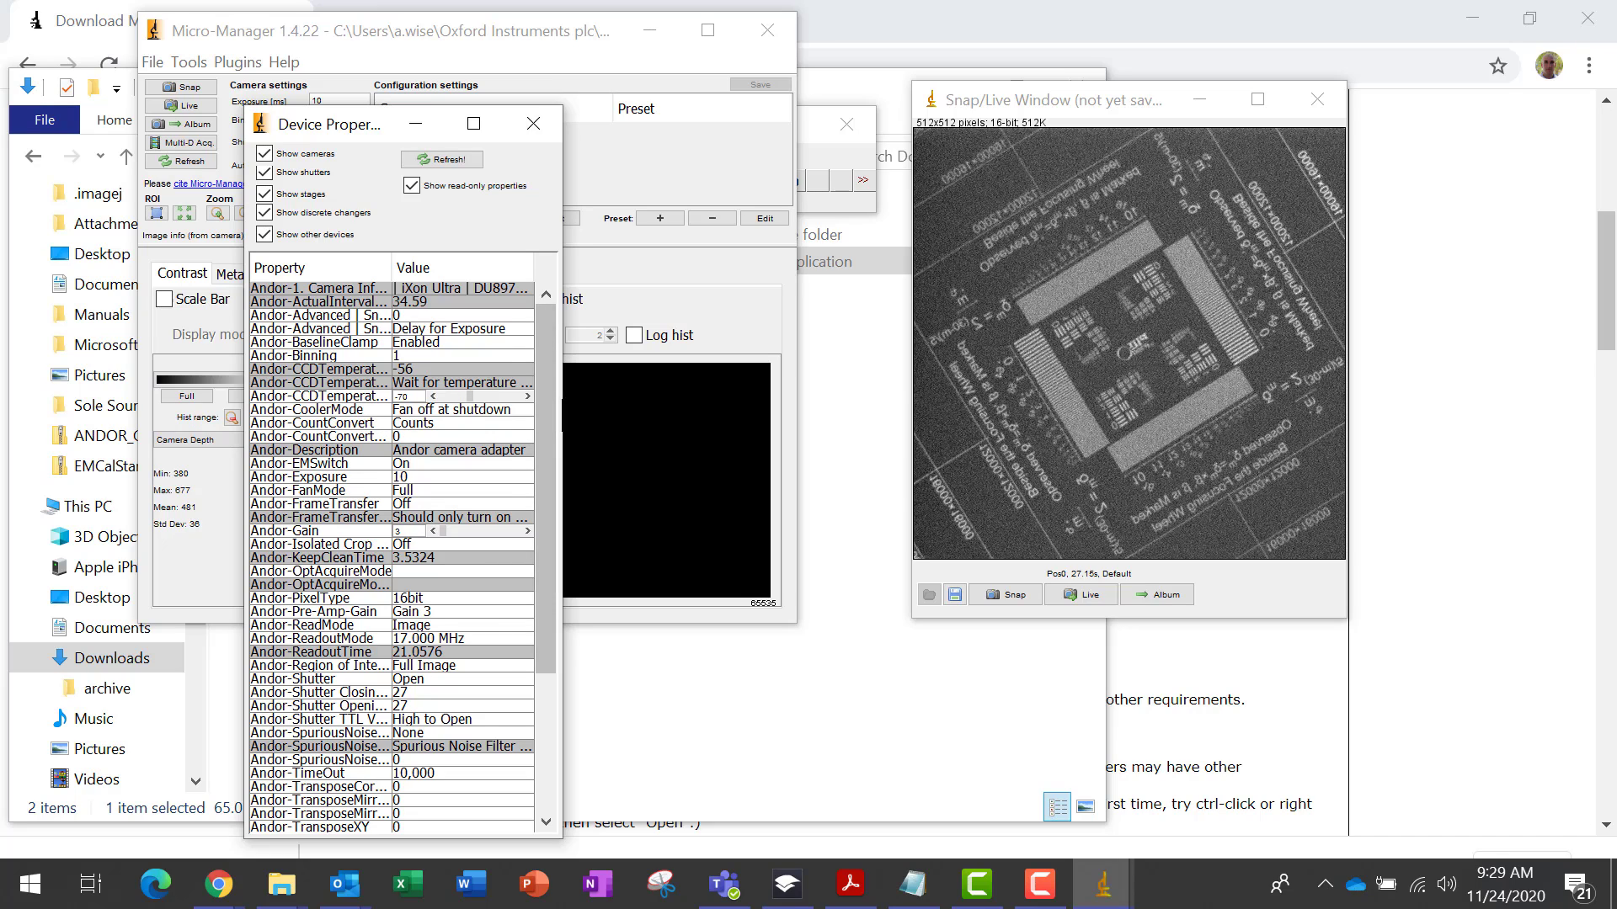
{"action": "left_click_drag", "start_coordinate": [555, 402], "coordinate": [776, 378]}
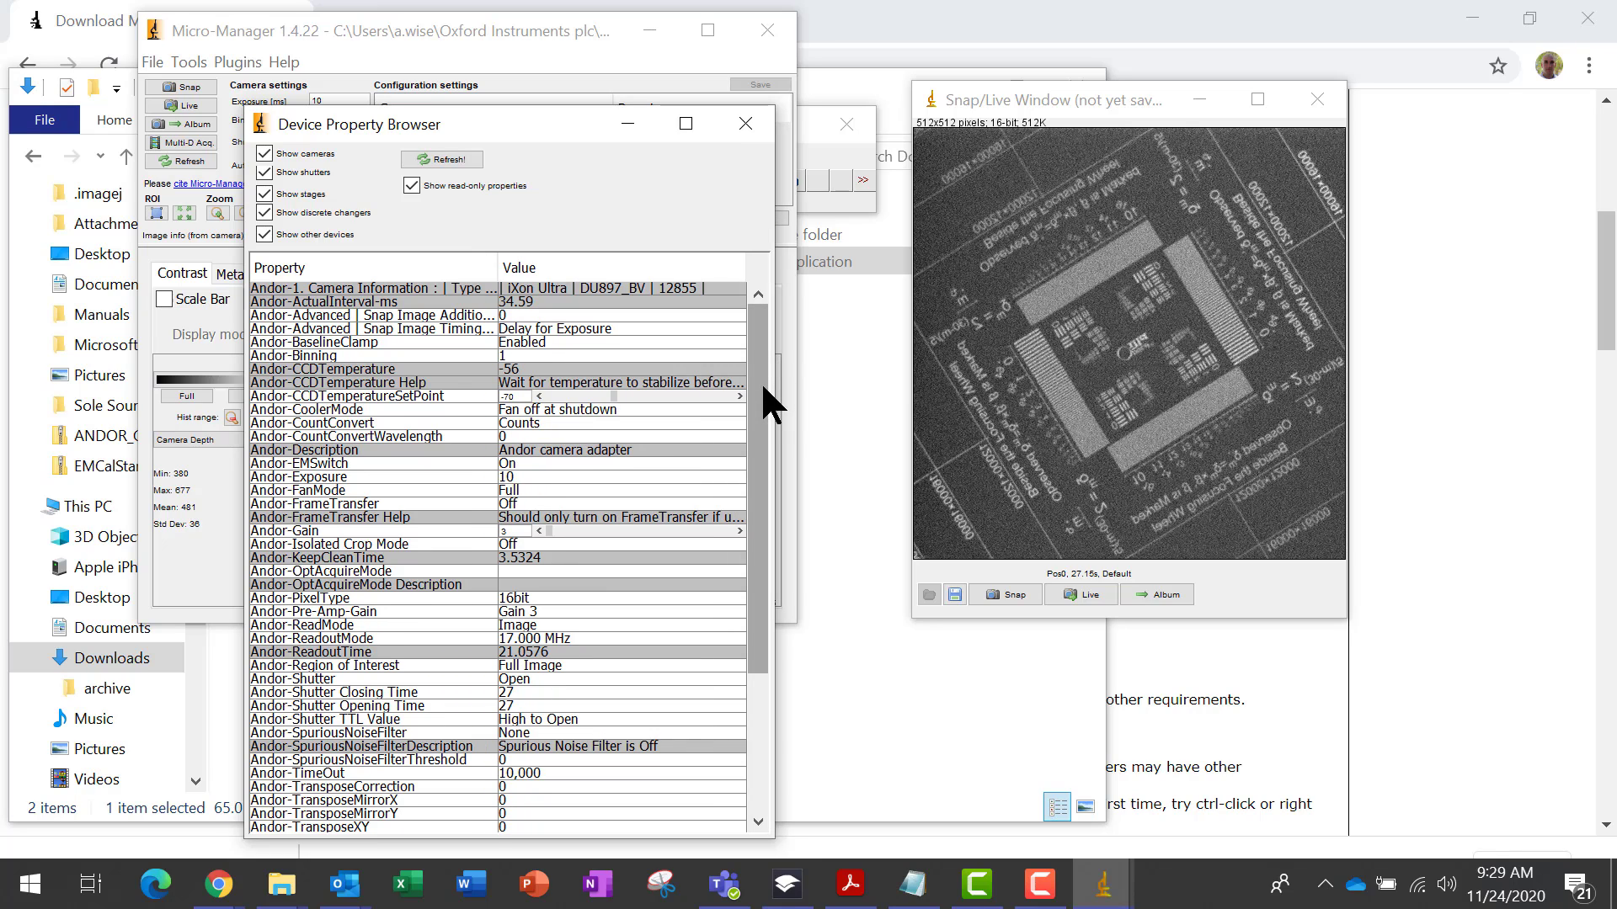
Browse the Andor and Core properties, toggling the display of read-only properties off and on
{"action": "scroll", "coordinate": [764, 399], "scroll_direction": "down", "scroll_amount": 1}
{"action": "scroll", "coordinate": [764, 404], "scroll_direction": "down", "scroll_amount": 1}
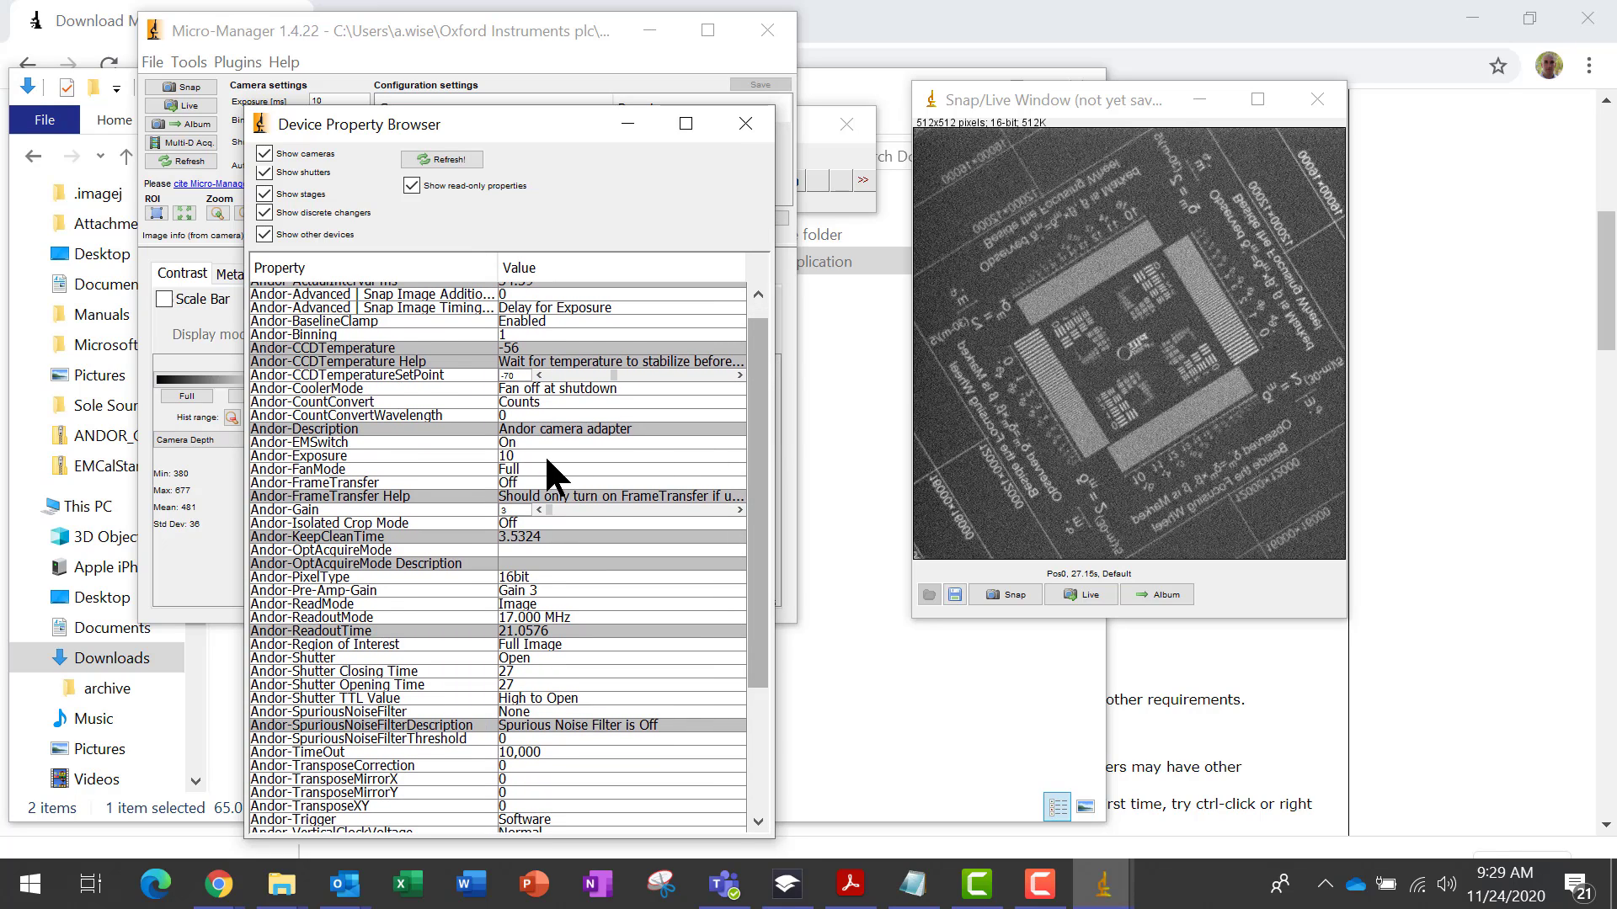
{"action": "left_click", "coordinate": [533, 457]}
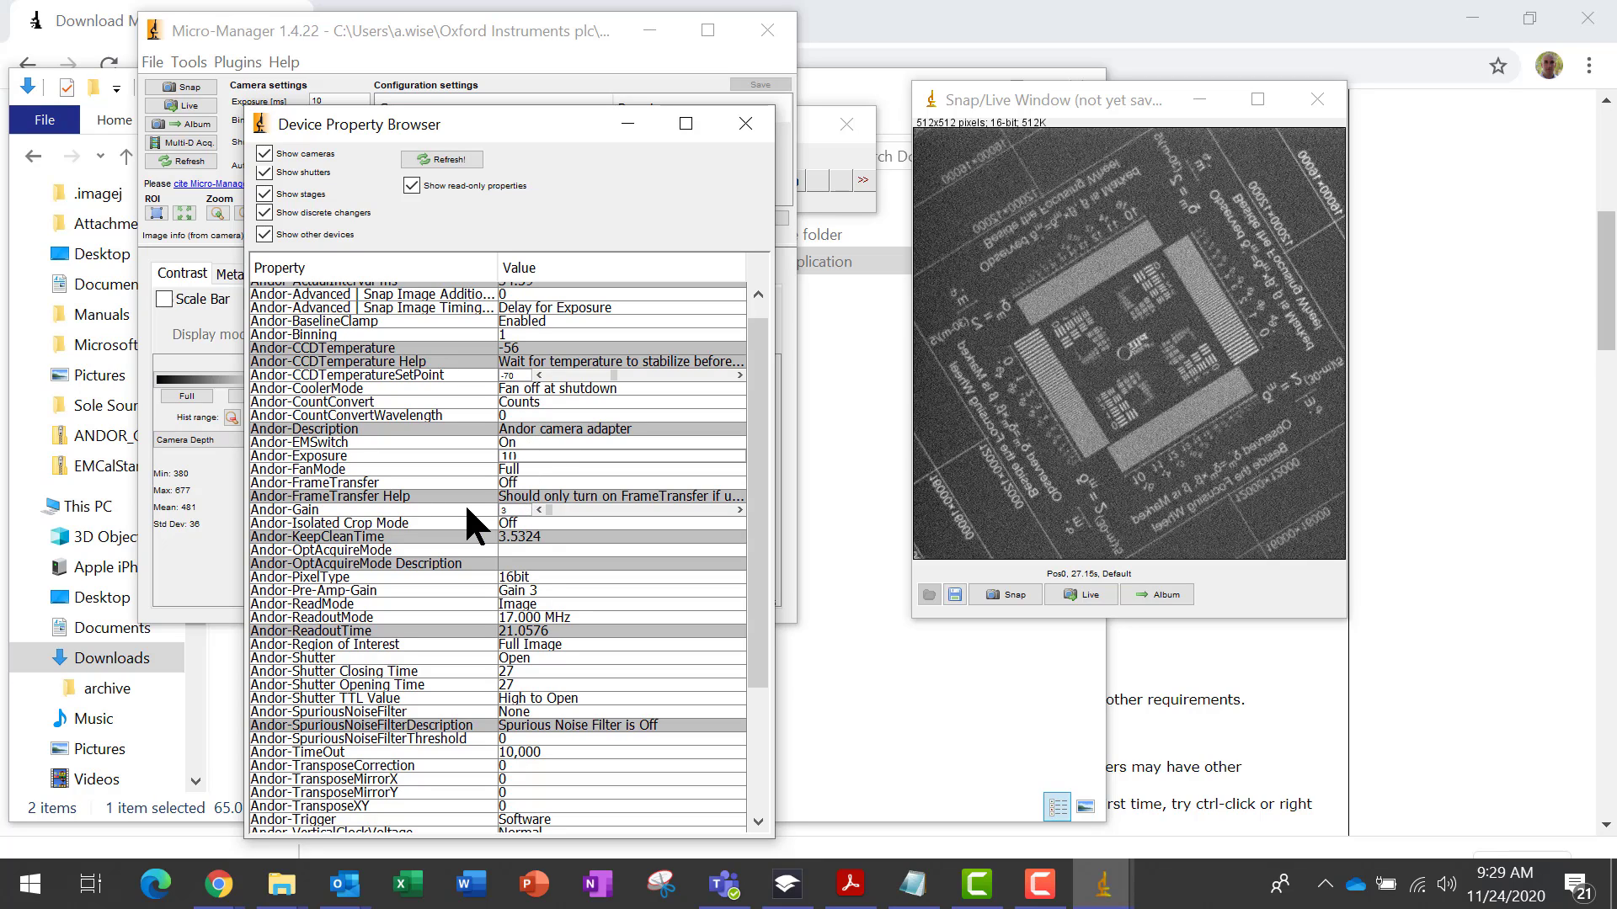
{"action": "left_click_drag", "start_coordinate": [754, 502], "coordinate": [747, 640]}
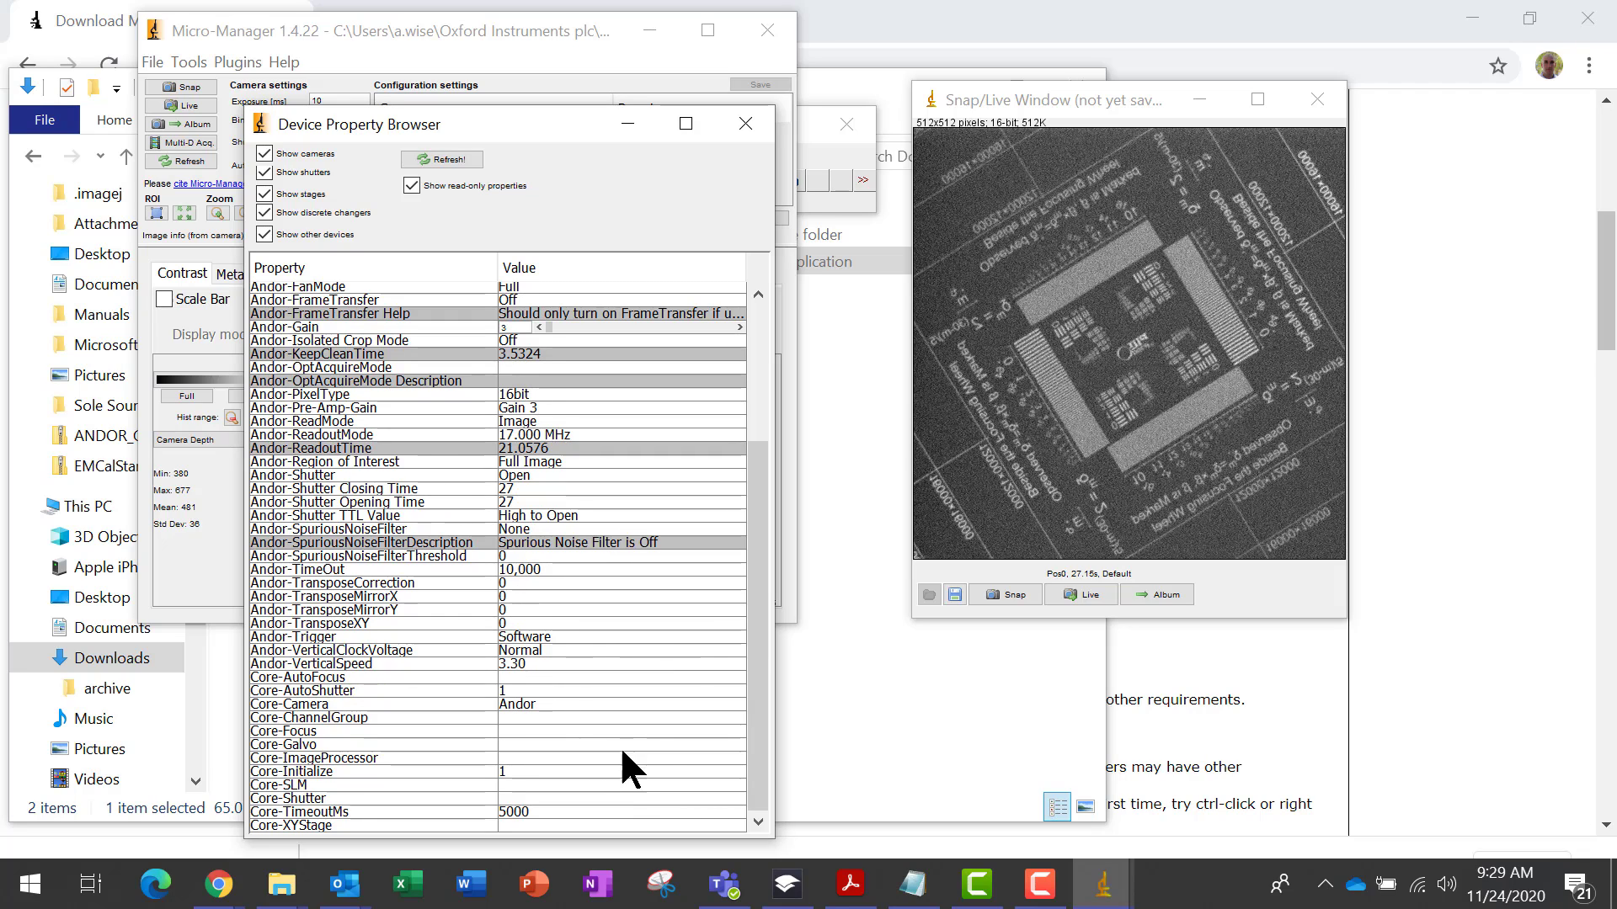
{"action": "left_click_drag", "start_coordinate": [751, 583], "coordinate": [768, 370]}
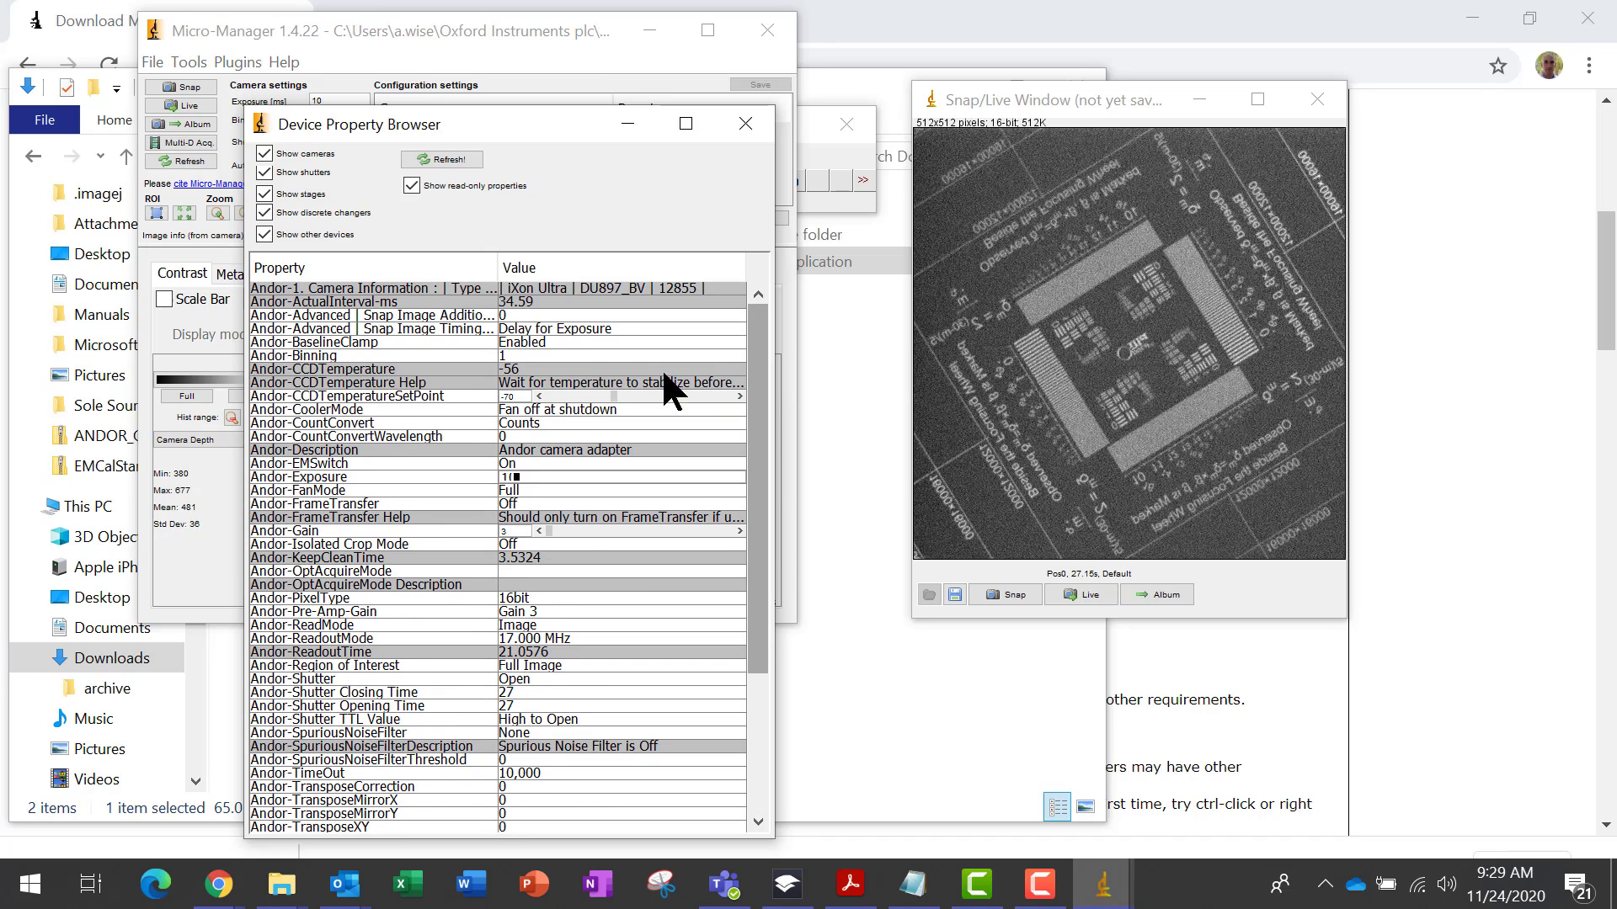
{"action": "left_click", "coordinate": [411, 184]}
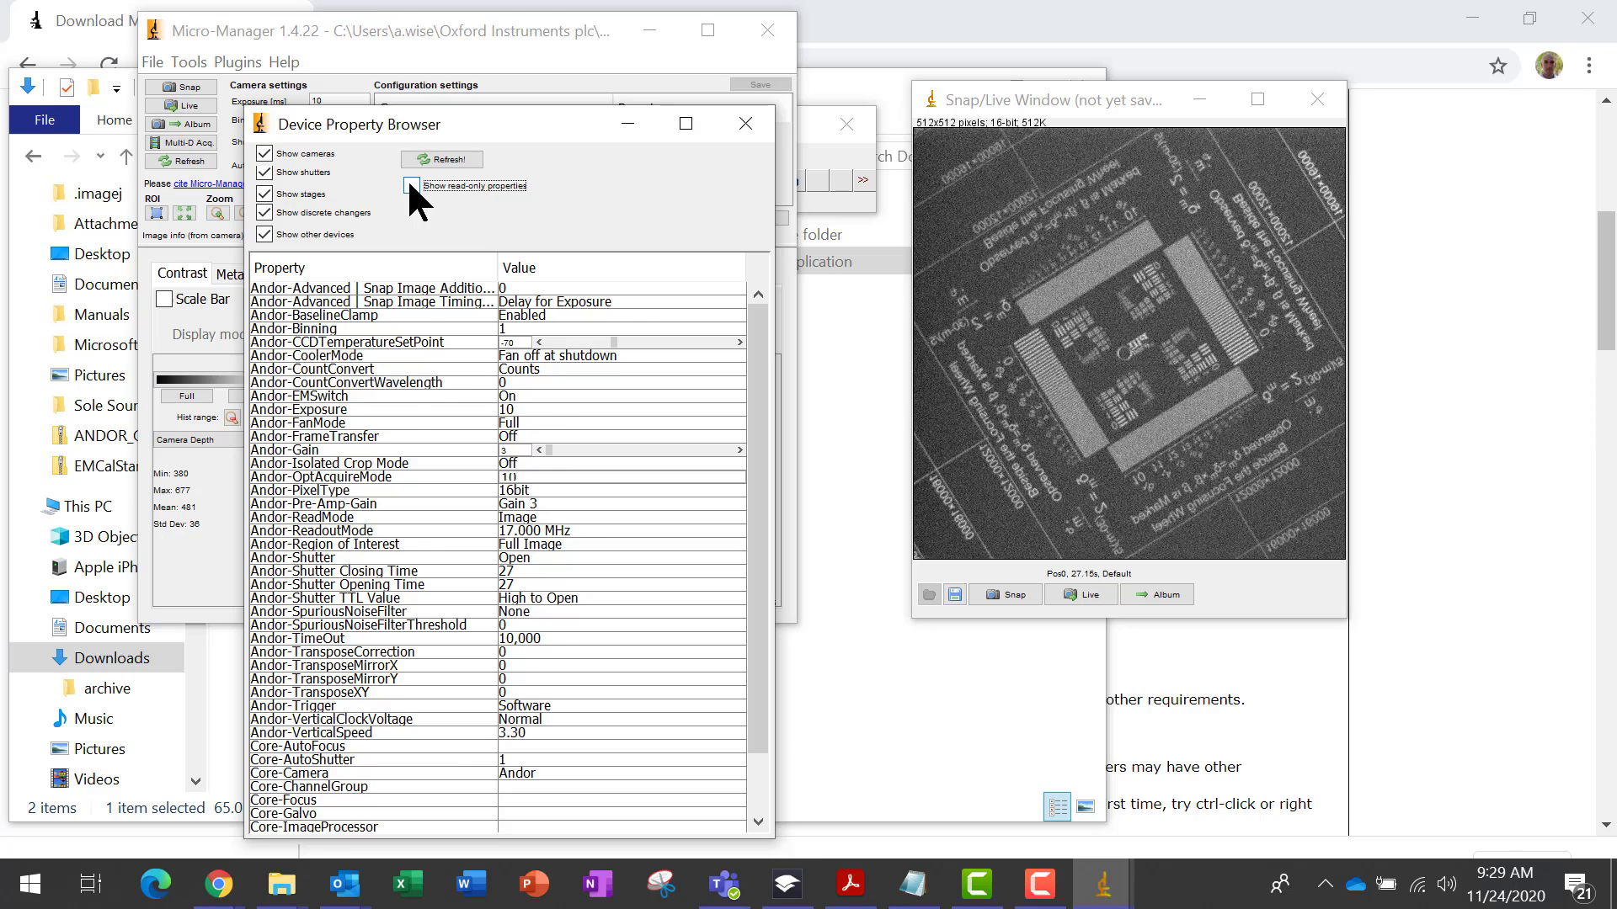
{"action": "left_click", "coordinate": [410, 184]}
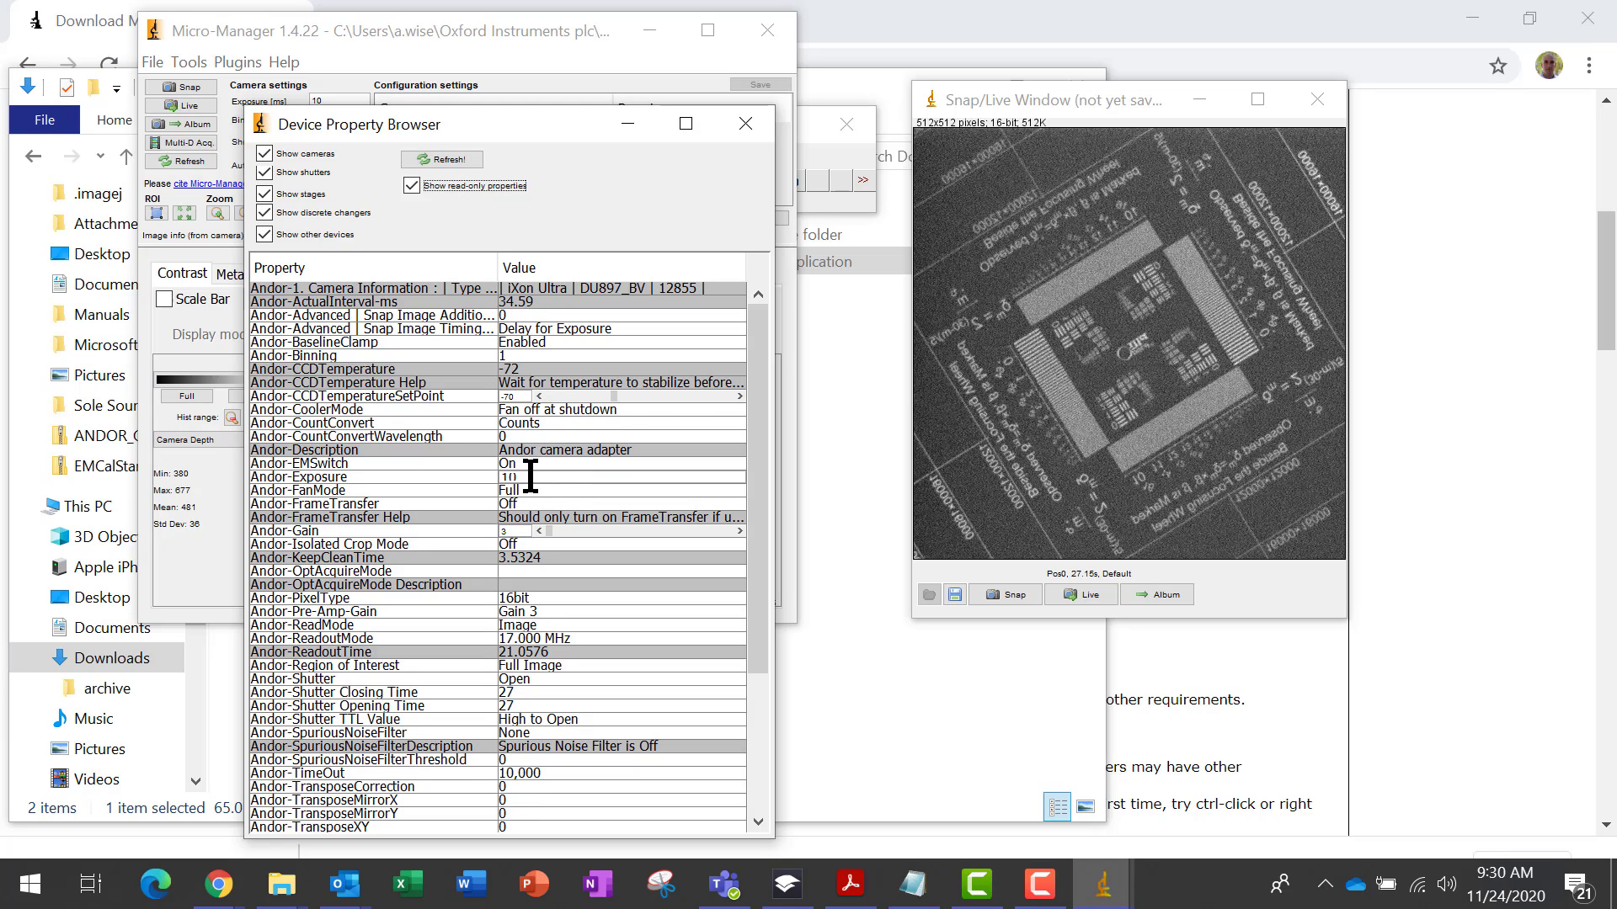
Snap an image with the current camera settings and return to the property browser
{"action": "left_click", "coordinate": [196, 87]}
{"action": "left_click", "coordinate": [196, 87]}
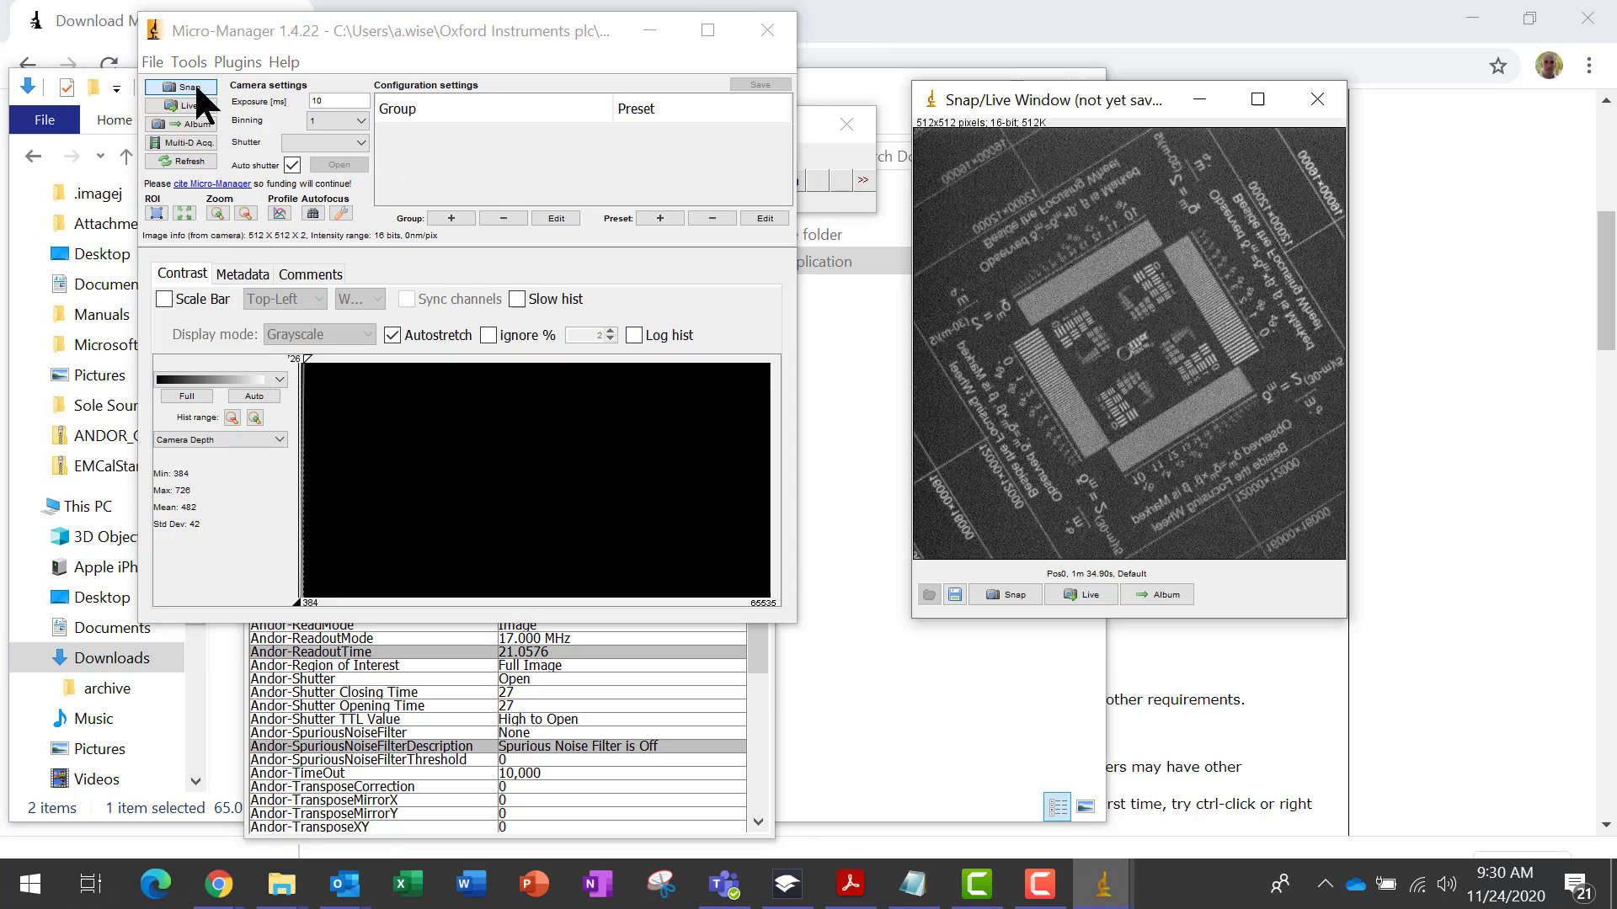
{"action": "left_click", "coordinate": [756, 649]}
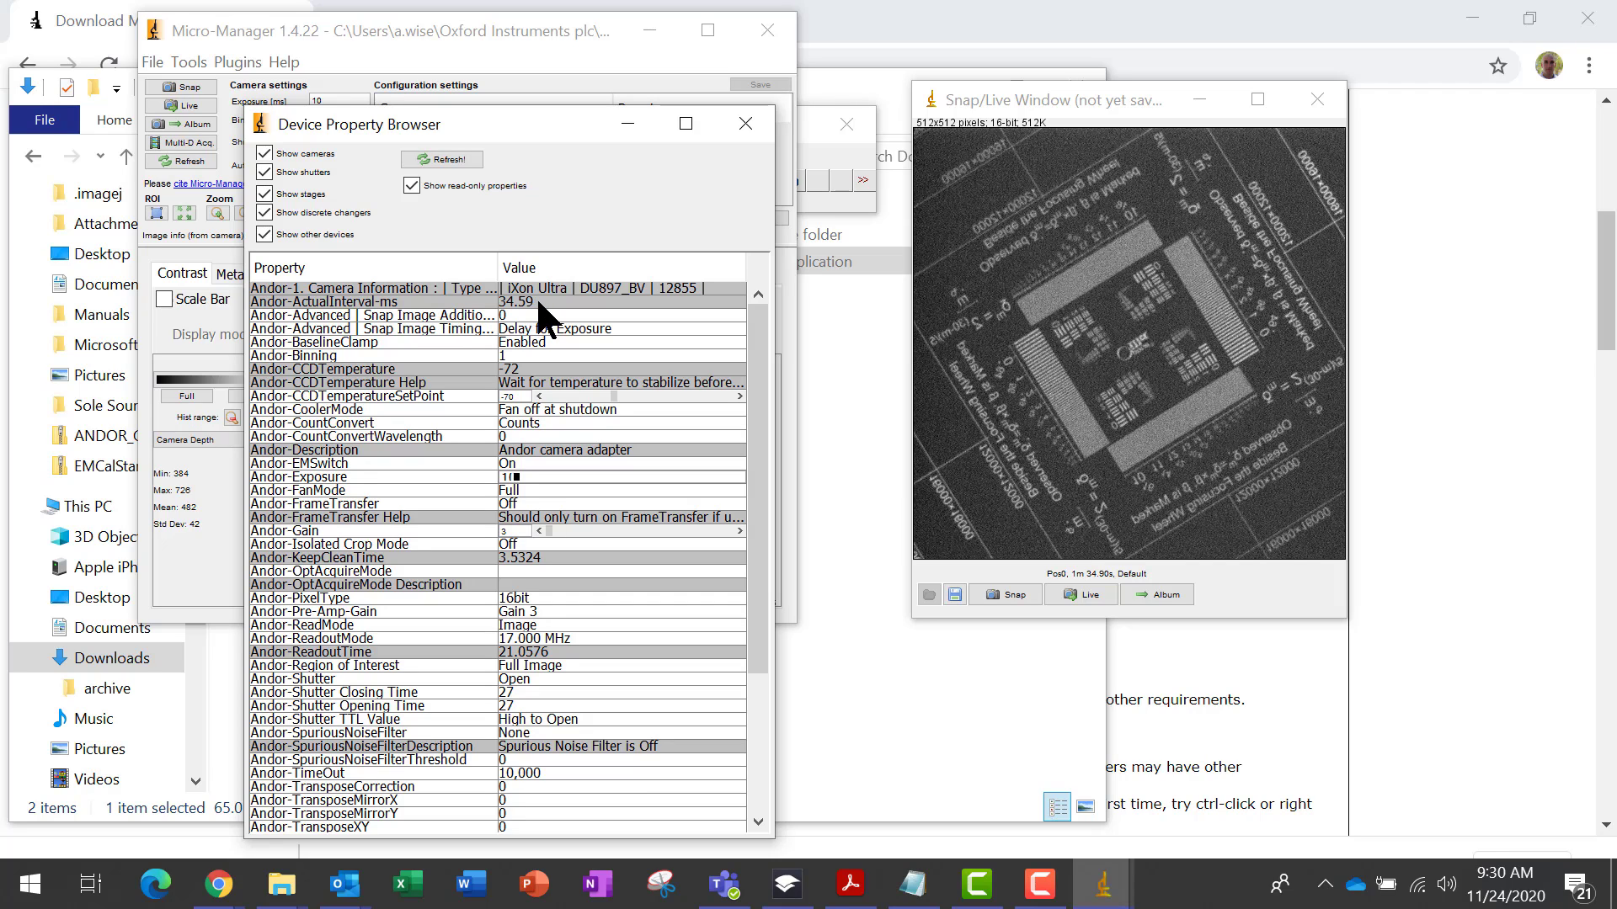
Set the Andor exposure property to 100 ms and snap a new image
{"action": "key", "text": "Return"}
{"action": "left_click", "coordinate": [521, 476]}
{"action": "type", "text": "100"}
{"action": "key", "text": "Return"}
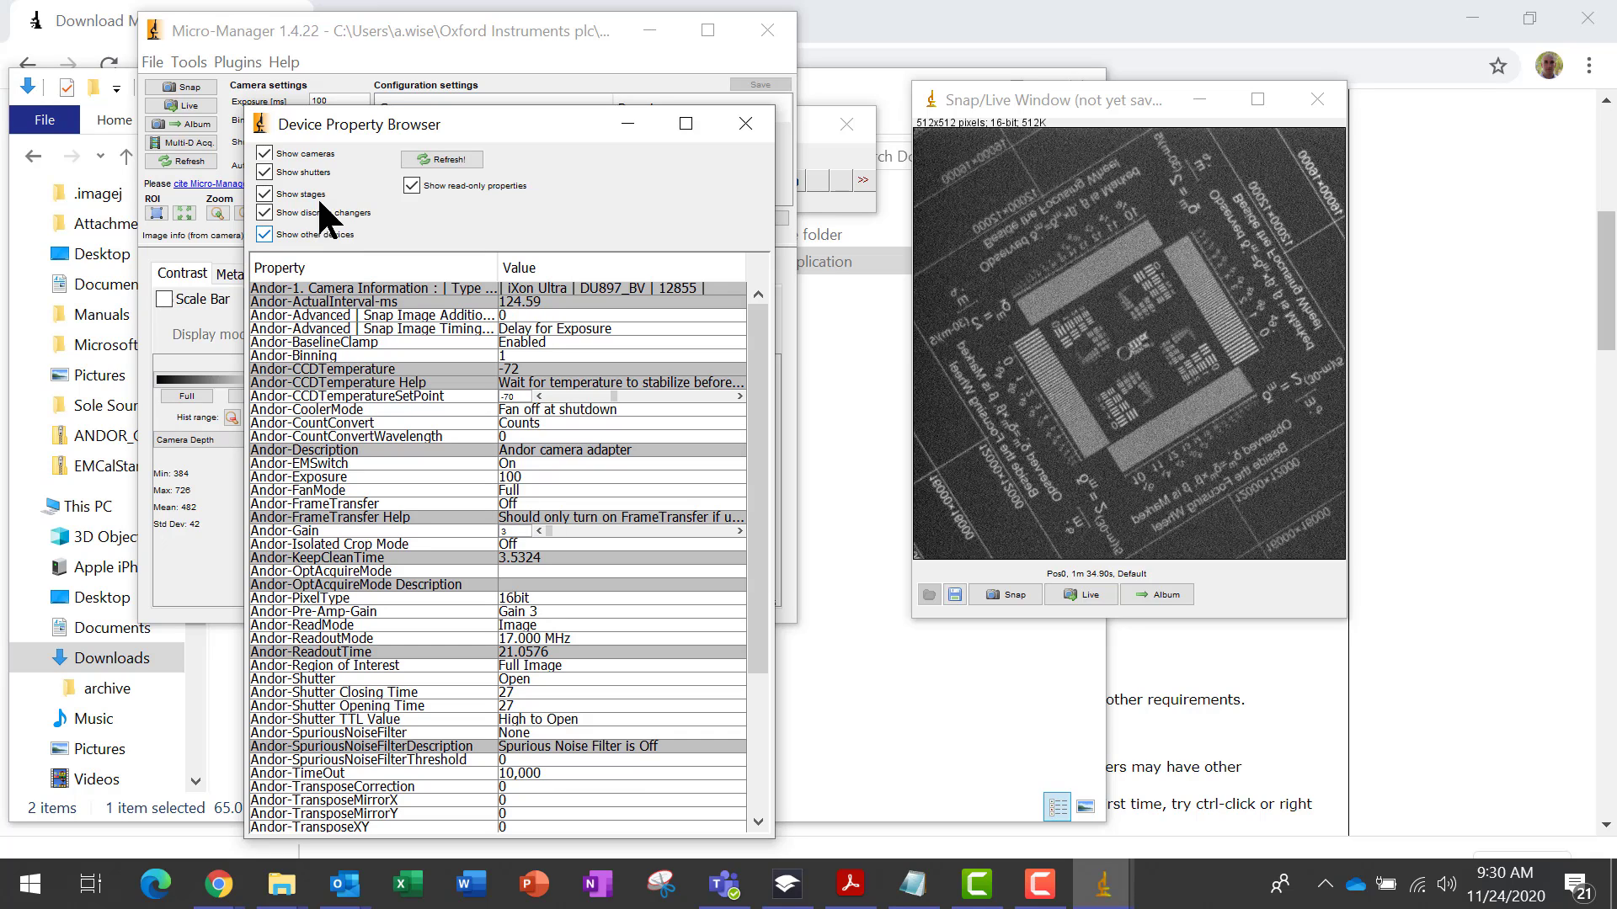
{"action": "left_click", "coordinate": [200, 85]}
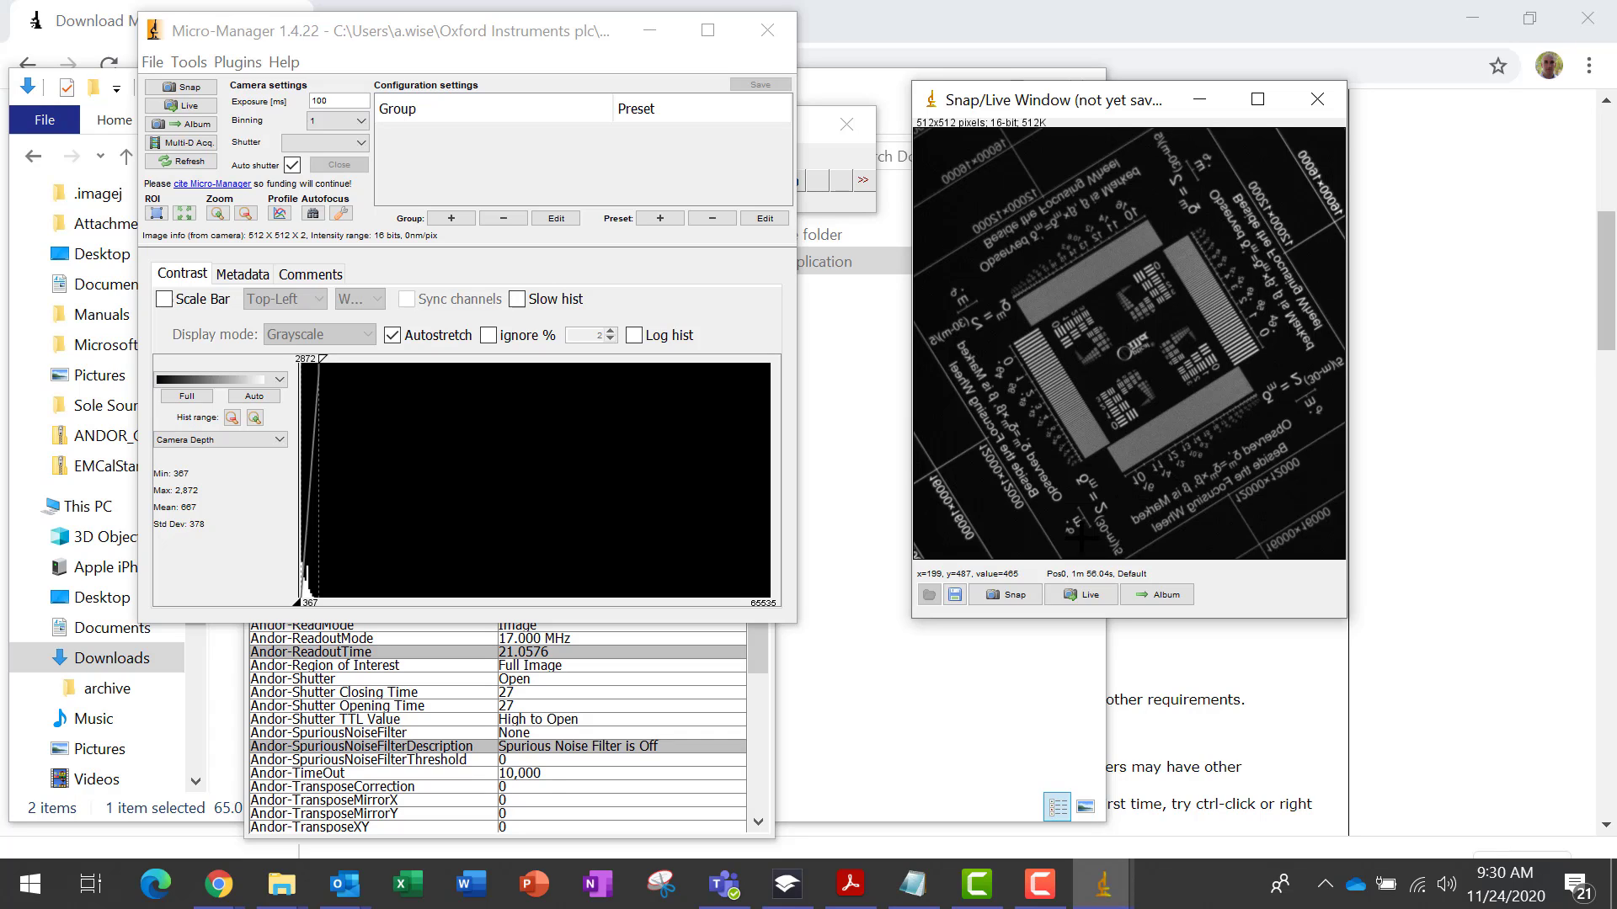
{"action": "left_click", "coordinate": [760, 630]}
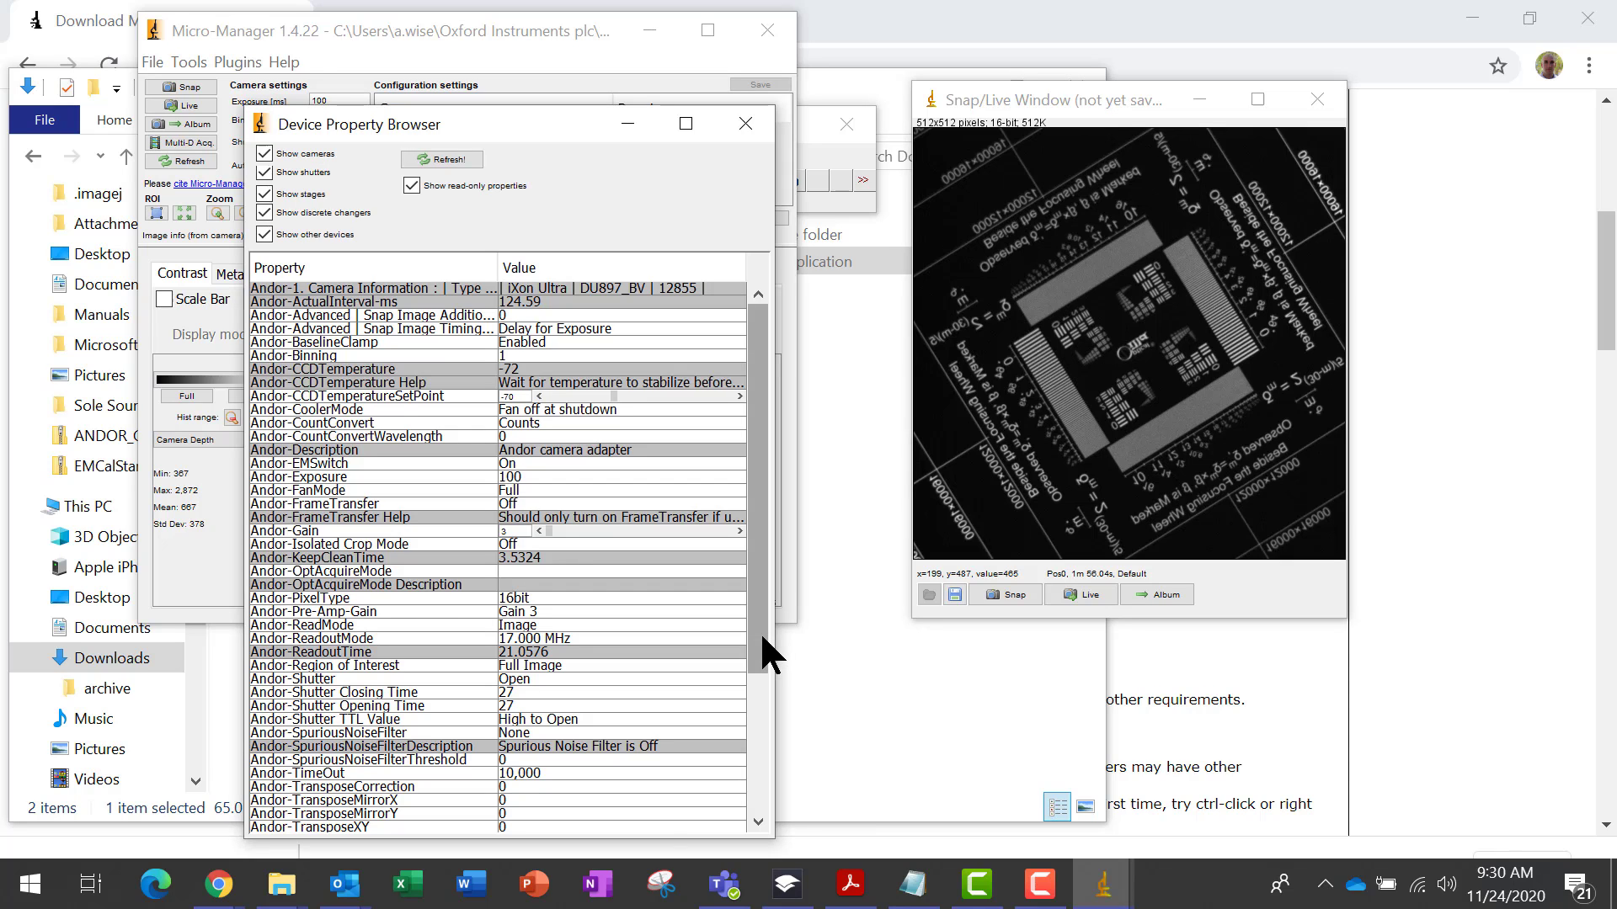